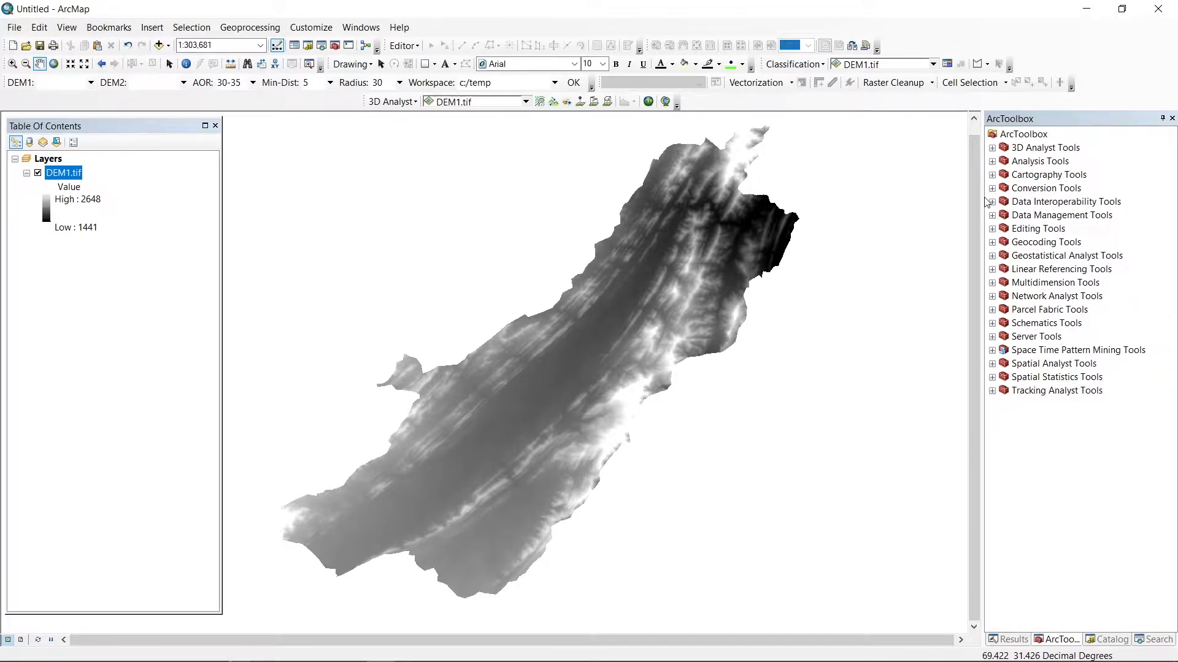
Run the Spatial Analyst Flow Direction tool on DEM1.tif, naming the output raster FD in Default.gdb
left_click(992, 365)
scroll(1035, 421, "down", 1)
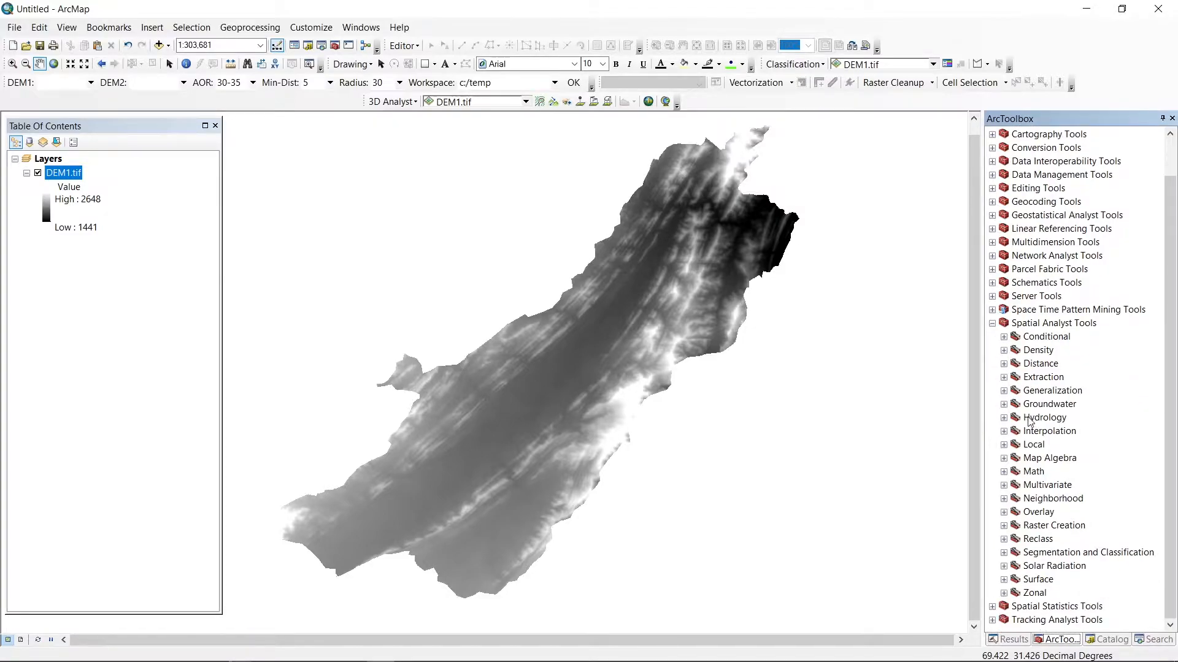
left_click(1003, 417)
scroll(1047, 423, "down", 2)
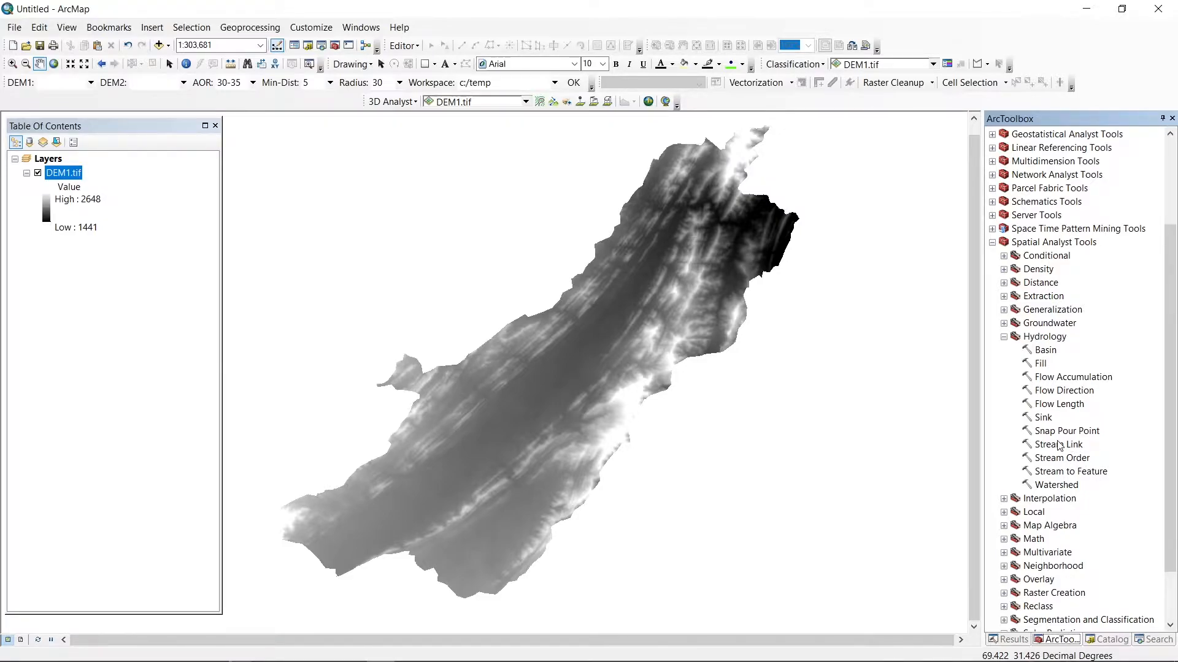
double_click(1064, 391)
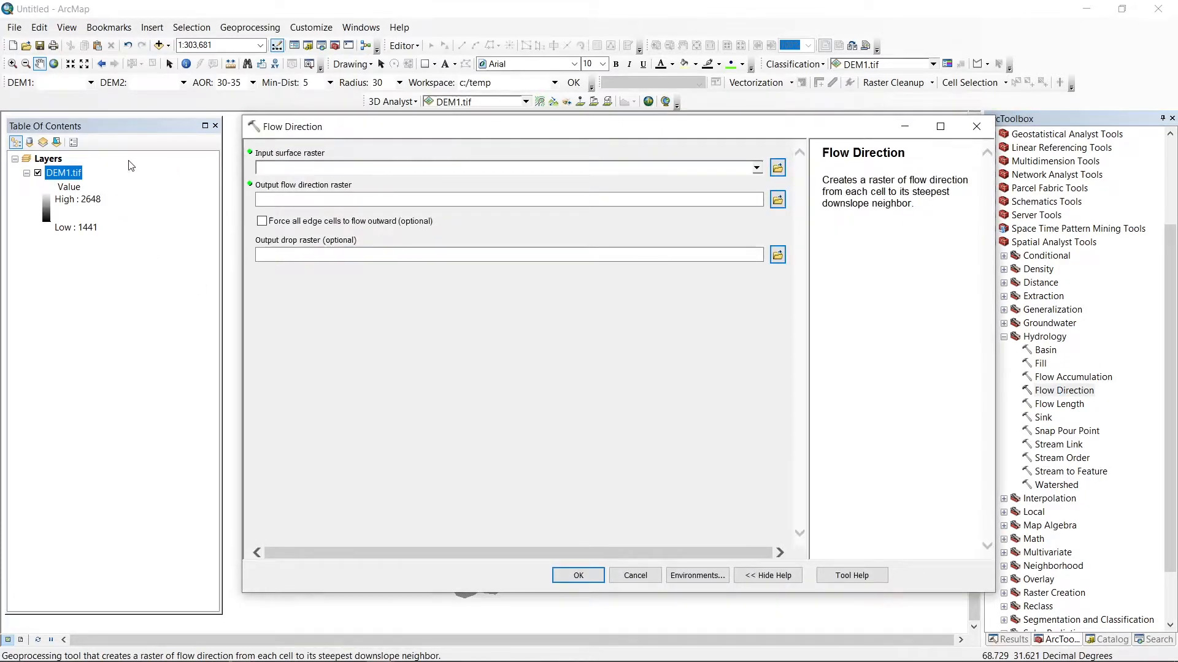
left_click_drag(774, 136, 709, 139)
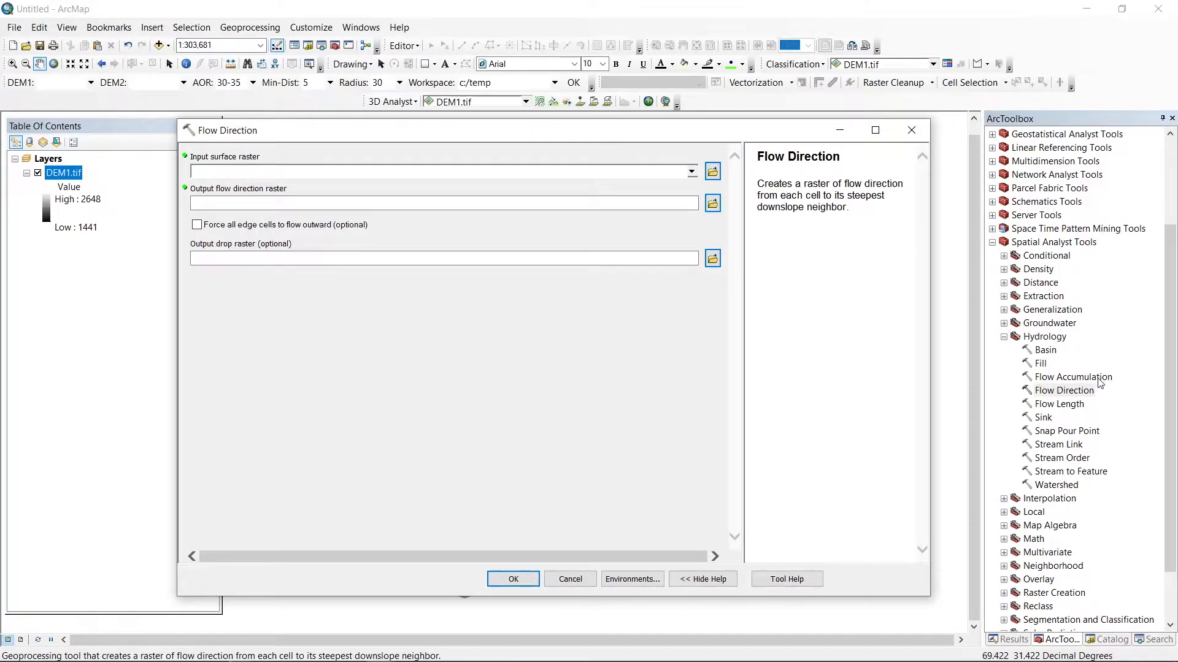
left_click_drag(67, 173, 315, 142)
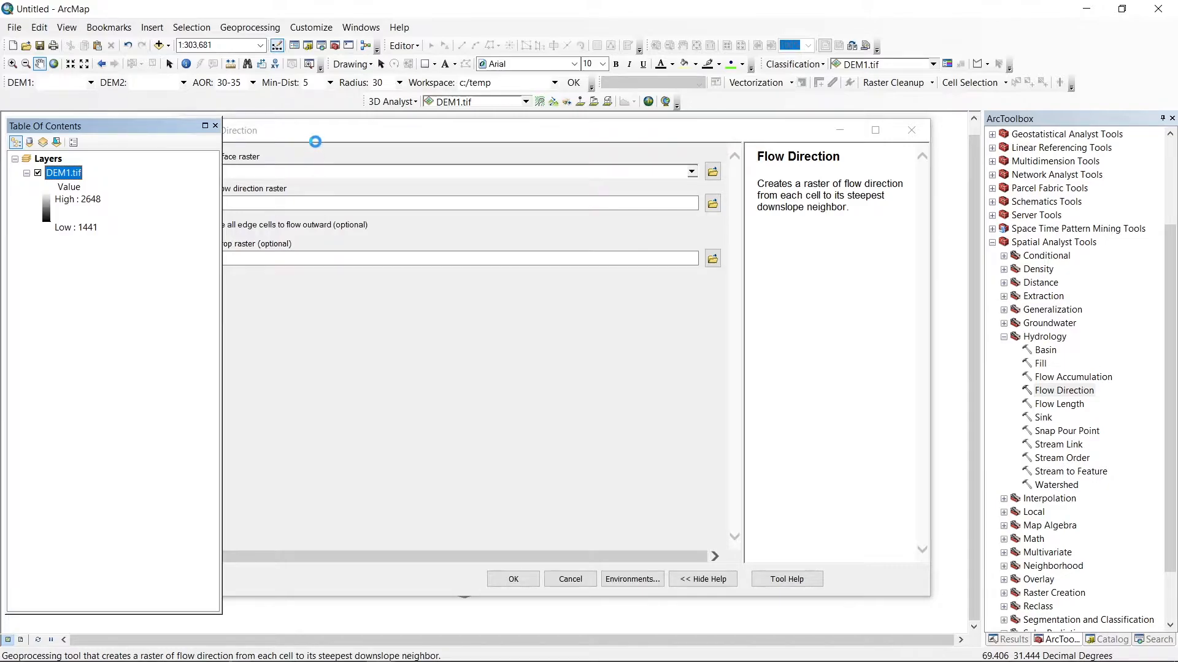
double_click(527, 203)
type("FD")
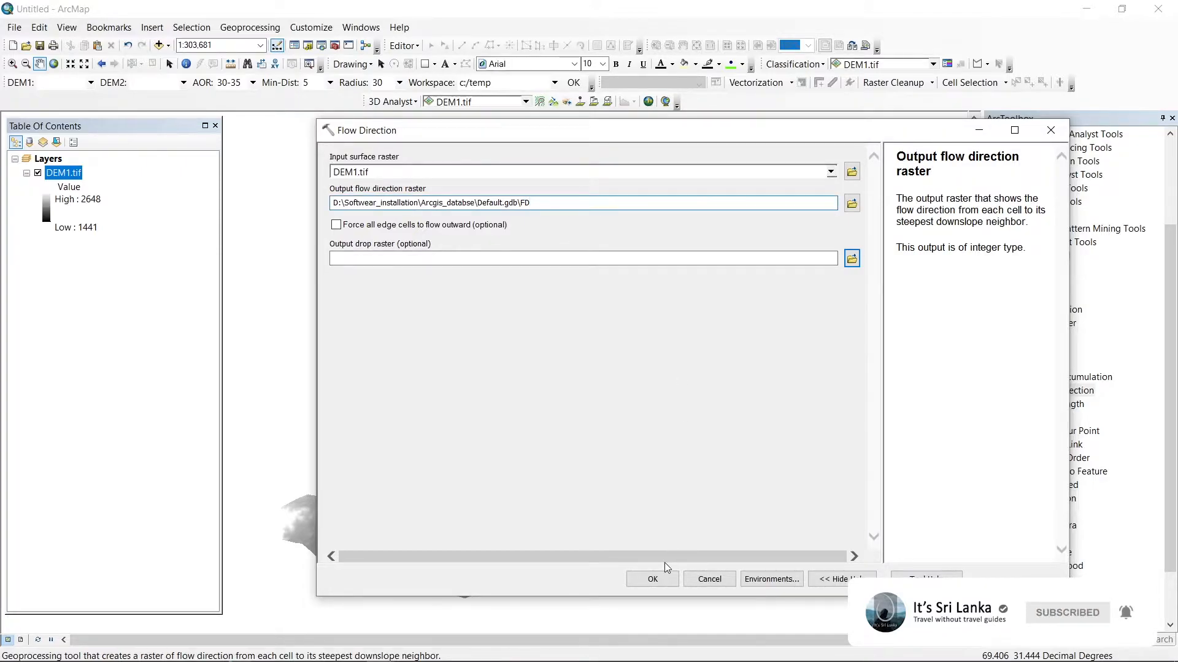
left_click(654, 580)
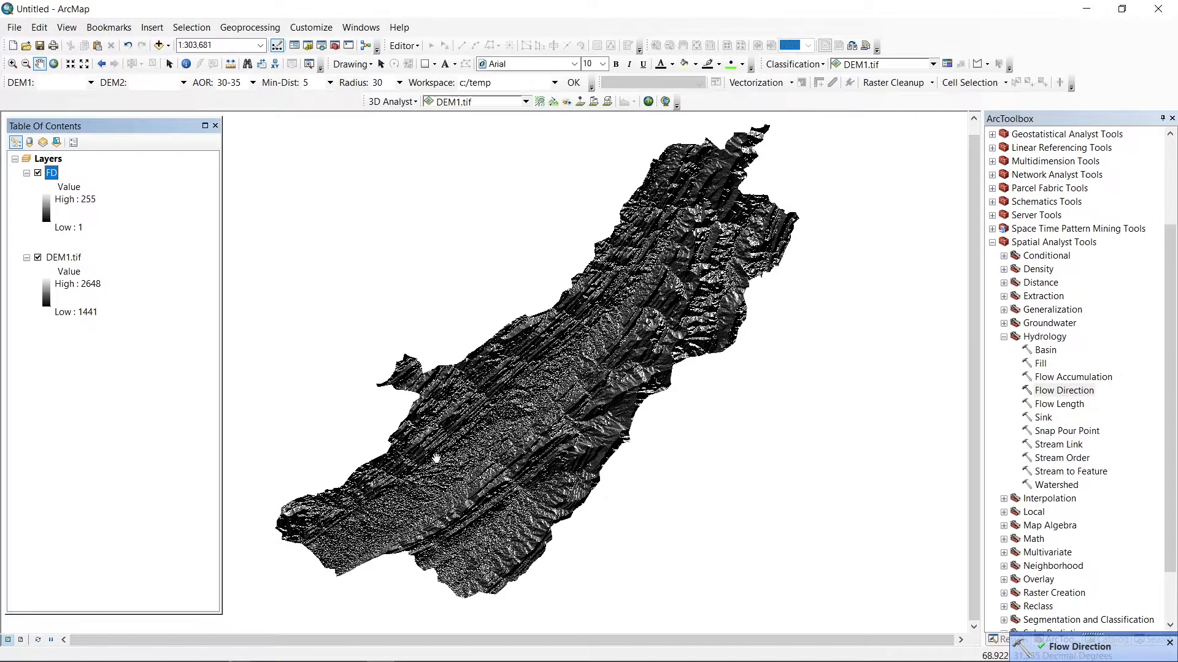
Run the Flow Accumulation tool on the FD raster, naming the output raster FA_1 and keeping the FLOAT data type
double_click(1098, 377)
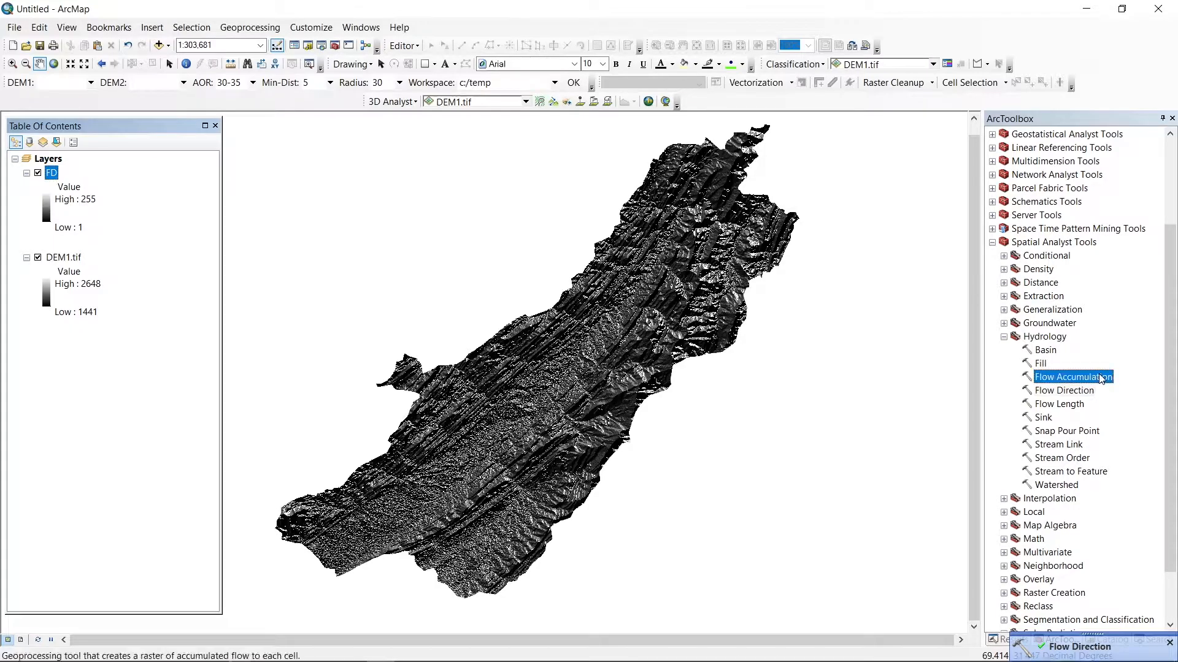
left_click_drag(59, 259, 55, 305)
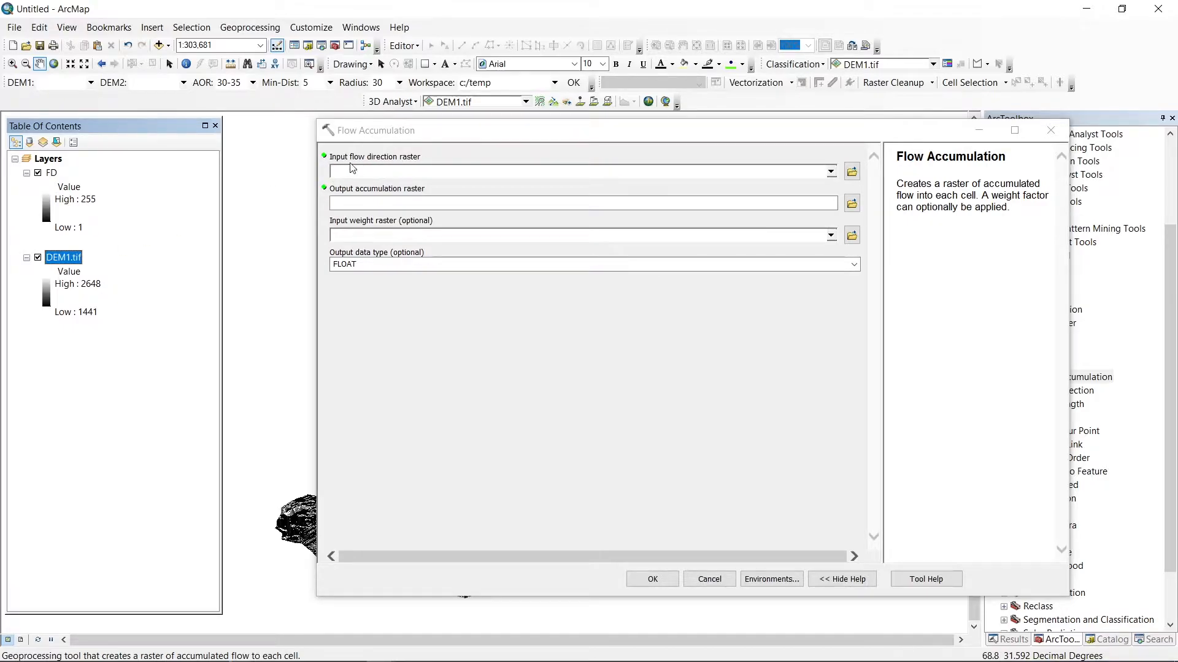
left_click_drag(53, 175, 345, 171)
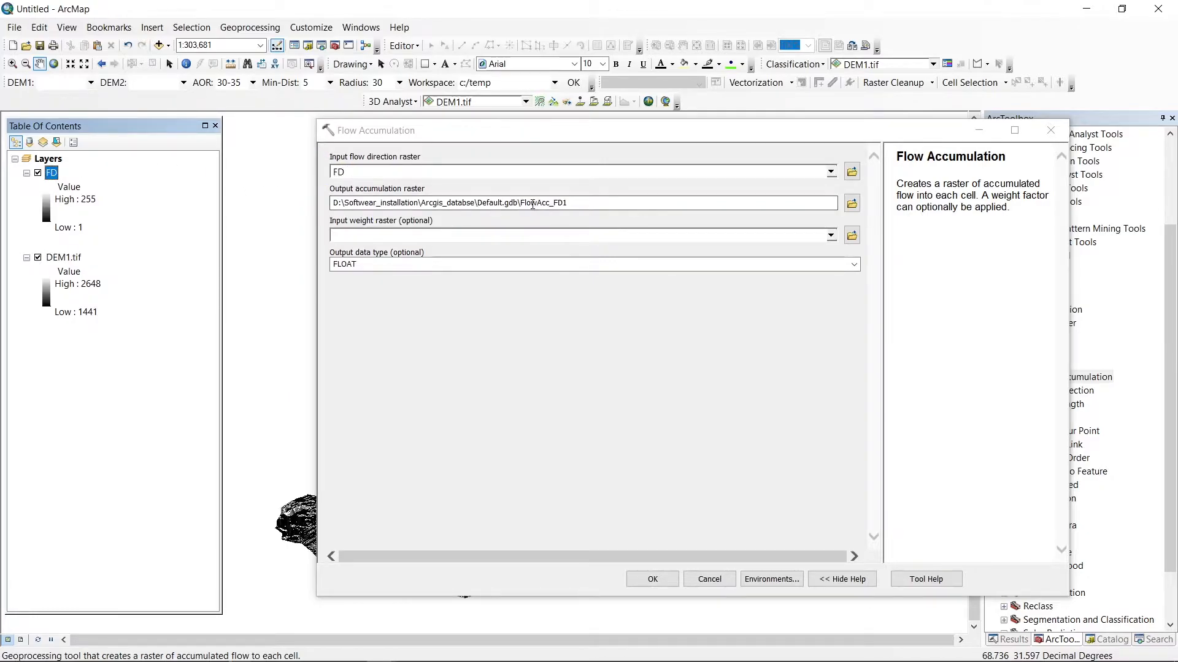
left_click_drag(524, 203, 662, 205)
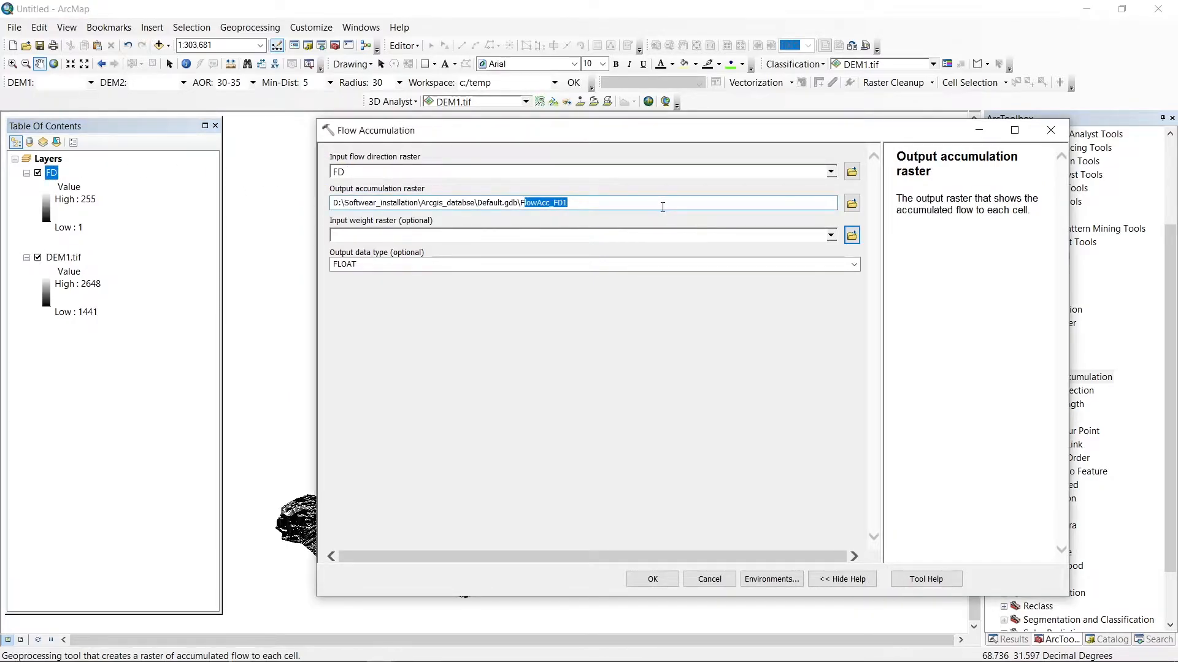
type("A")
left_click(531, 350)
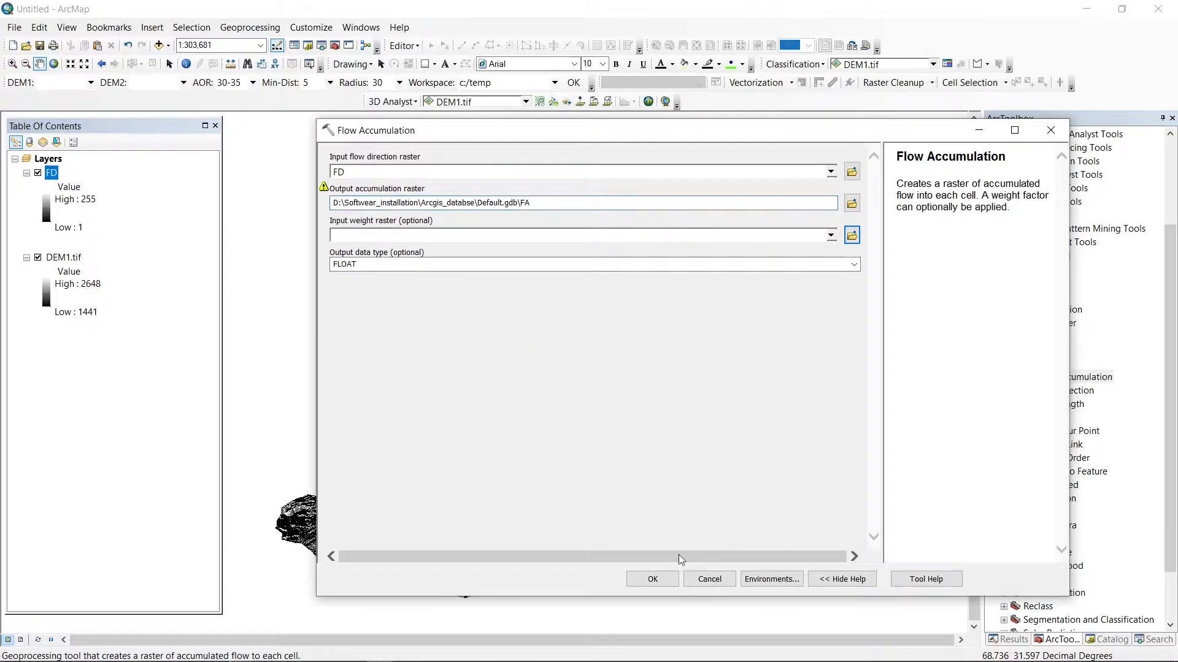
left_click(567, 203)
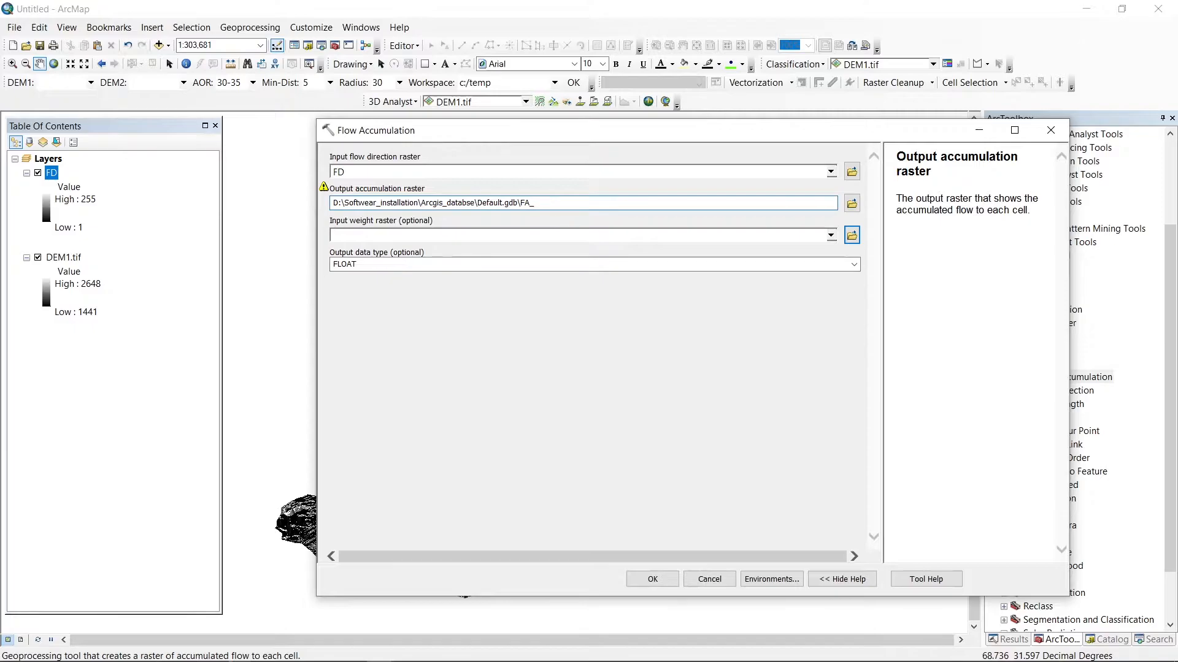
type("_1")
left_click(573, 332)
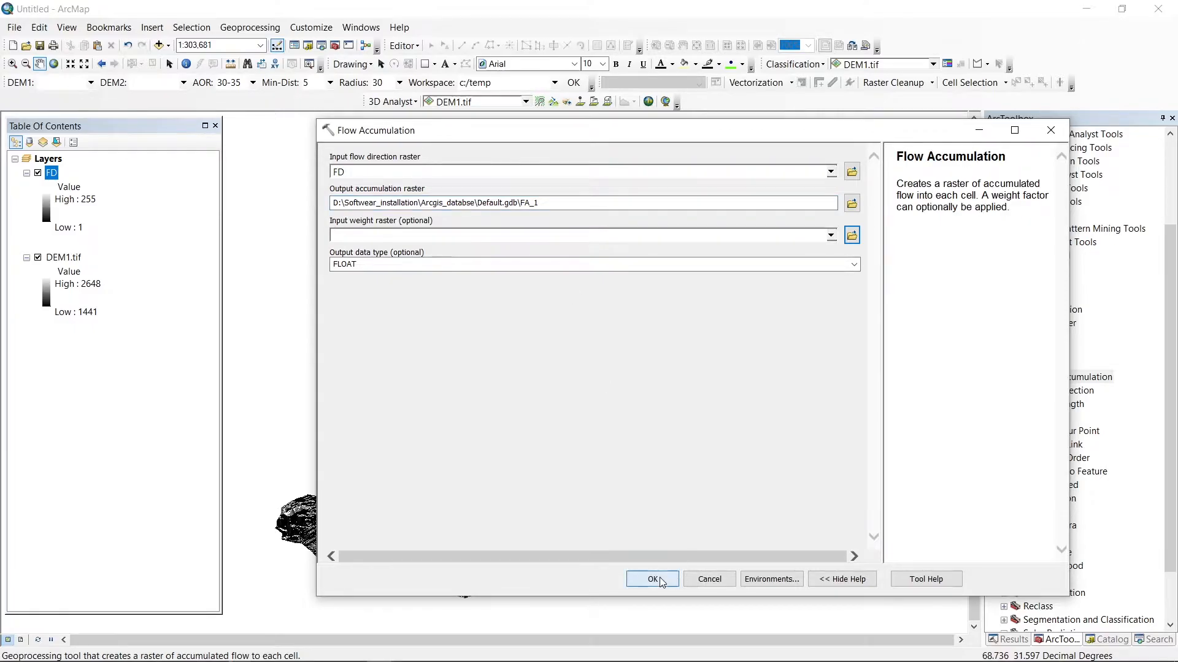
left_click(652, 579)
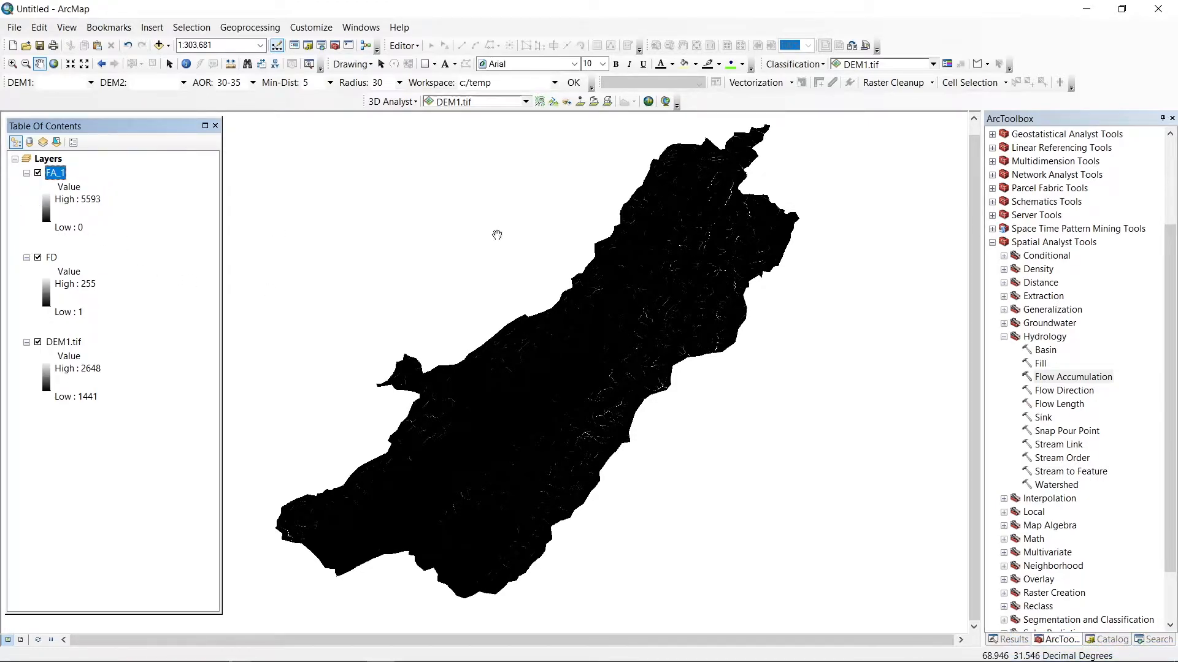
Search for the Spatial Analyst Slope tool and run it in degrees on DEM1.tif, naming the output raster Slope_1
left_click(1157, 640)
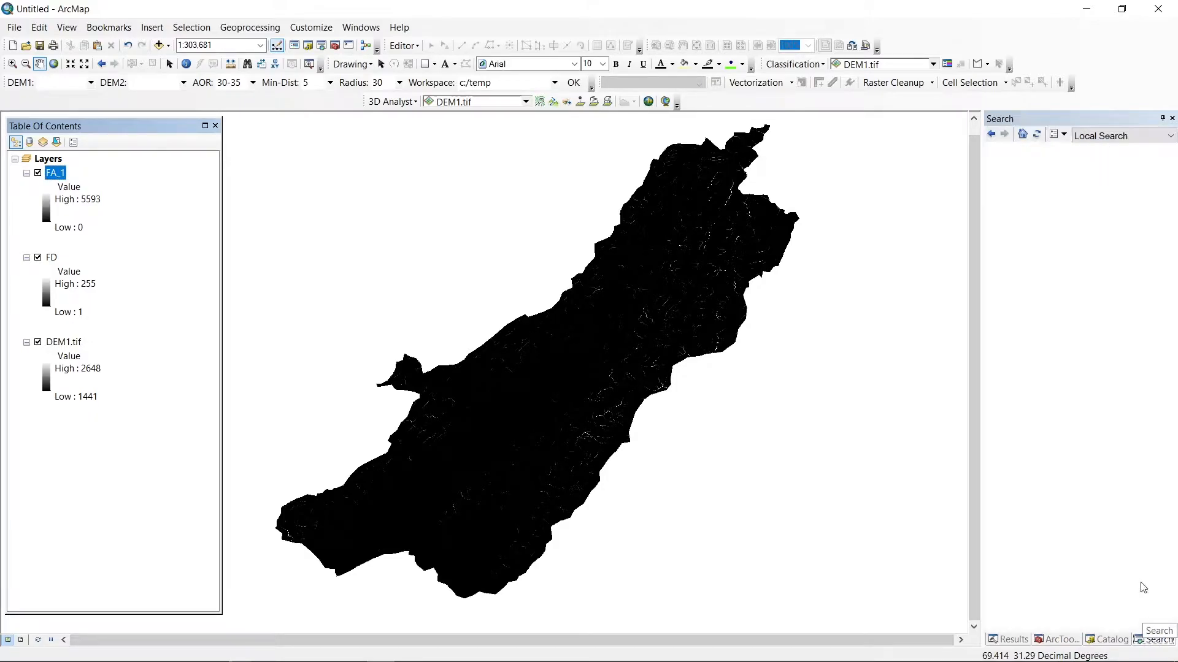
left_click(1038, 166)
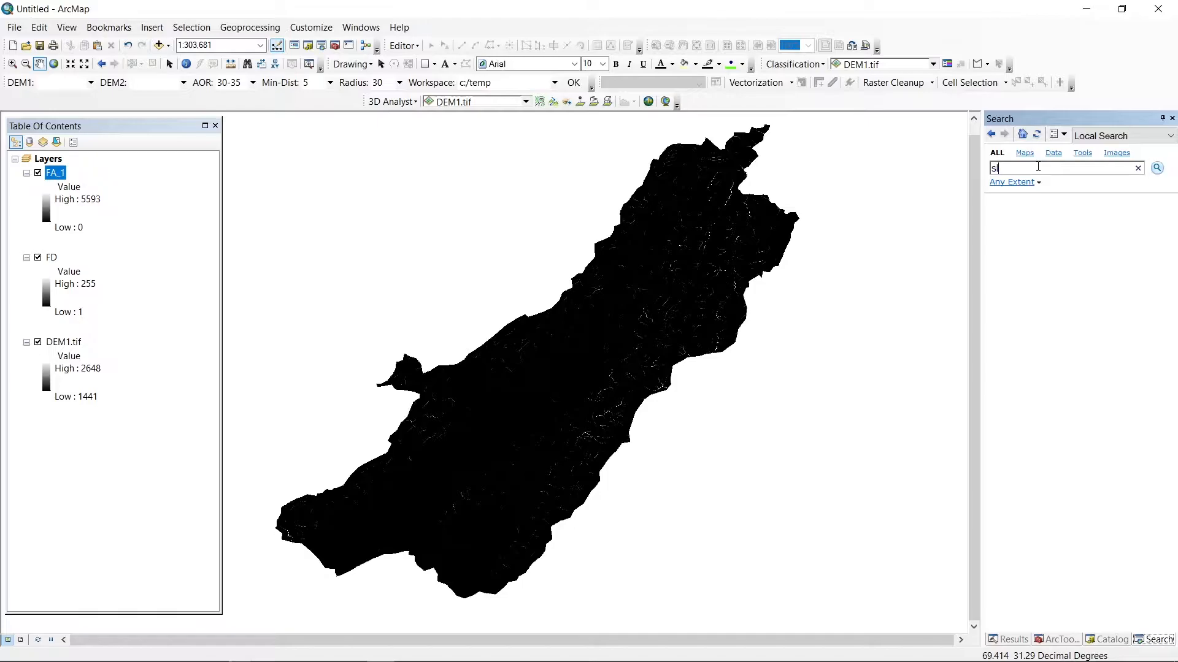
key("Return")
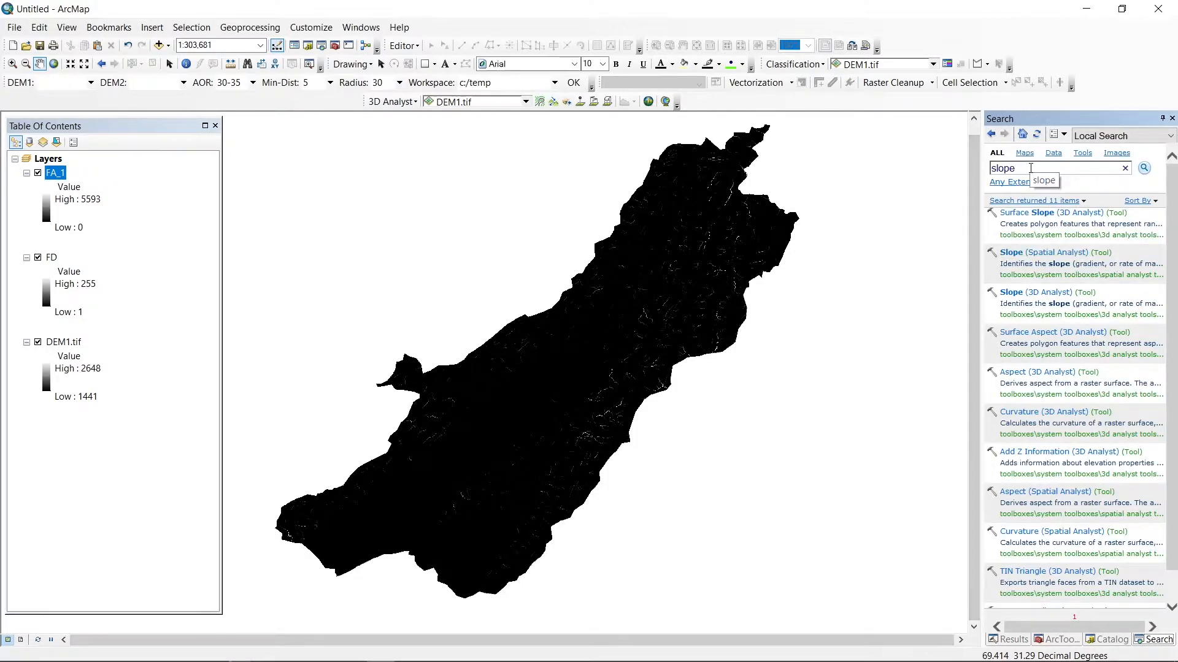
left_click(1051, 254)
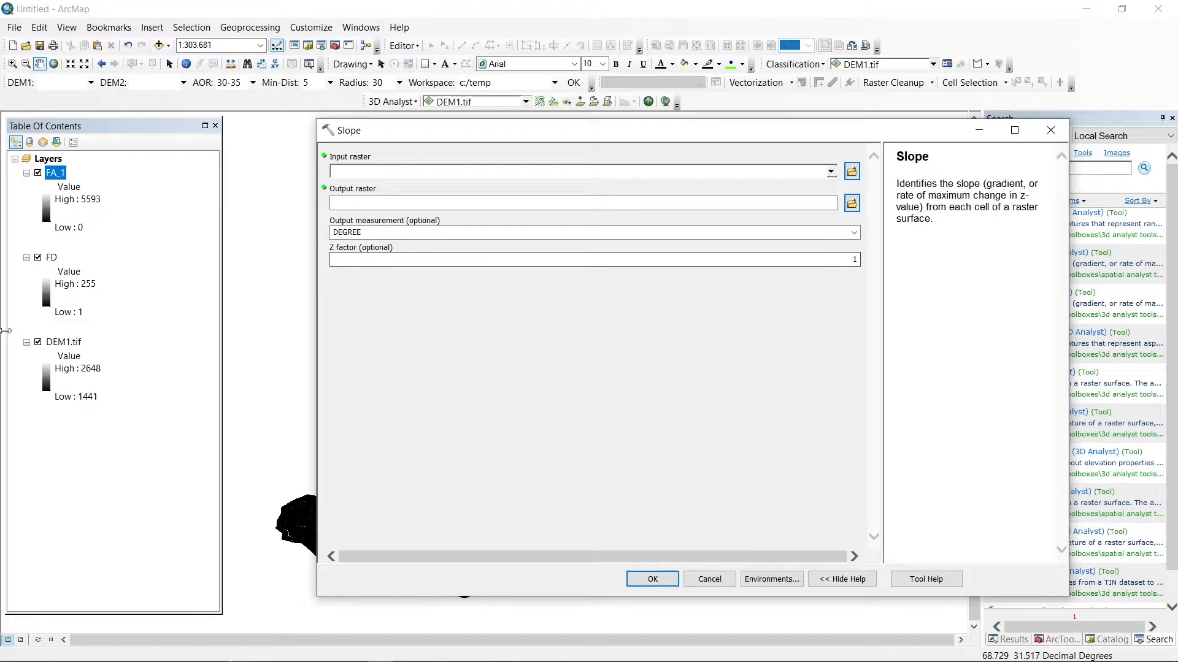
left_click_drag(62, 342, 414, 171)
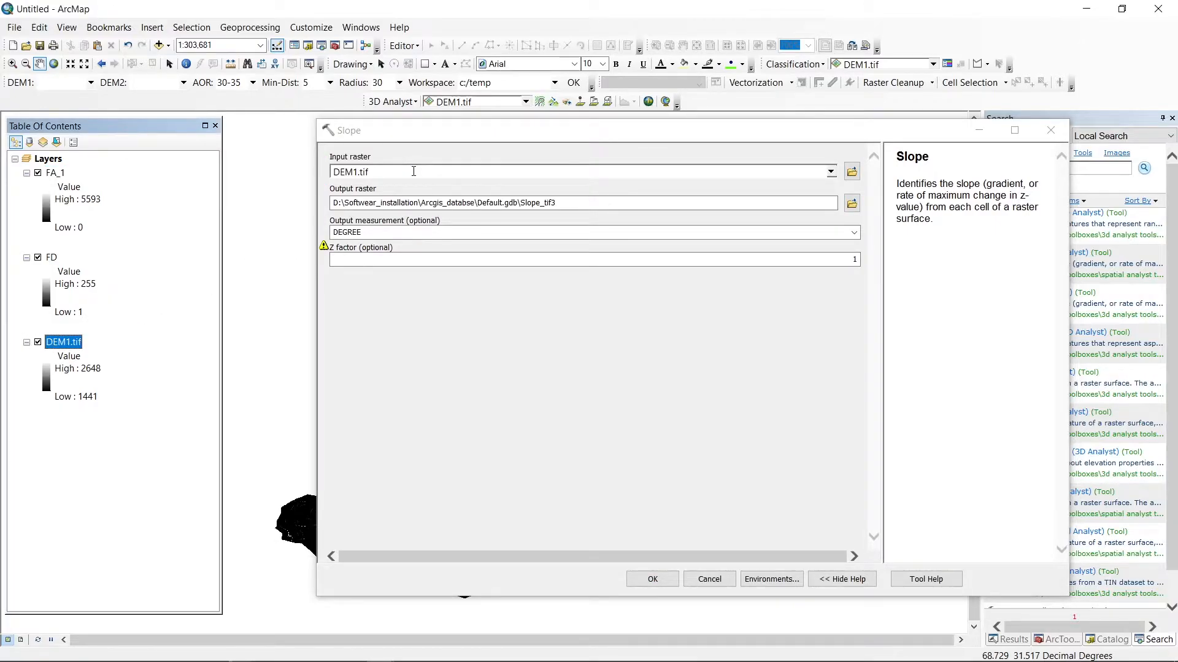
left_click(579, 203)
left_click_drag(541, 203, 651, 202)
type("_")
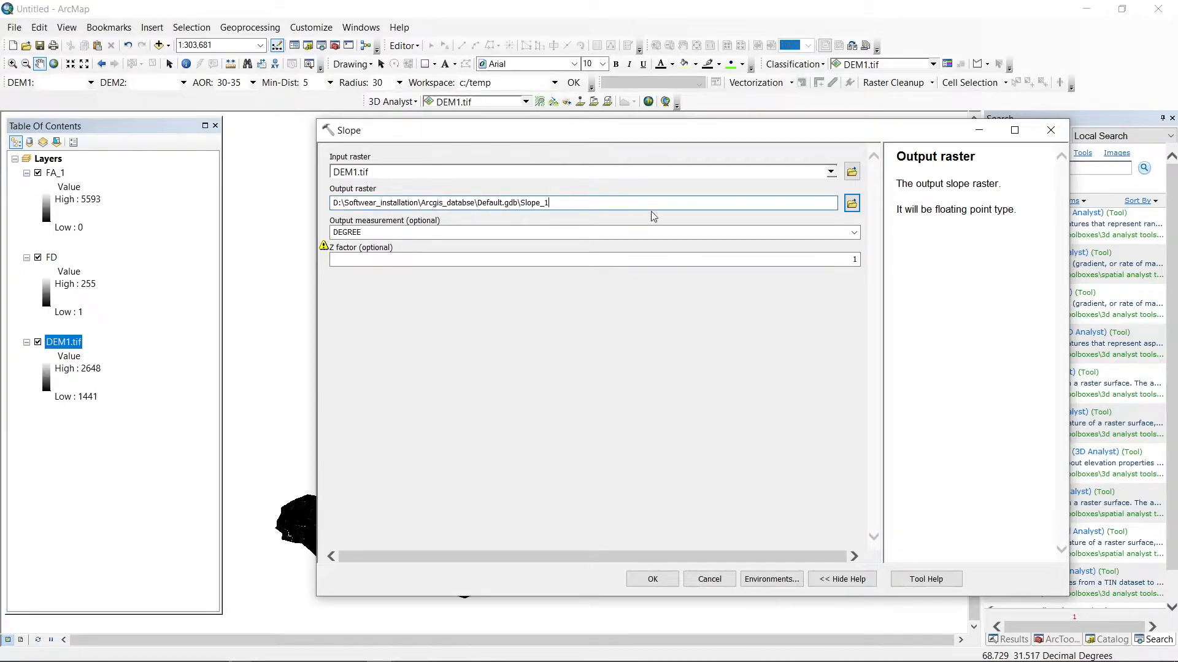
left_click(655, 579)
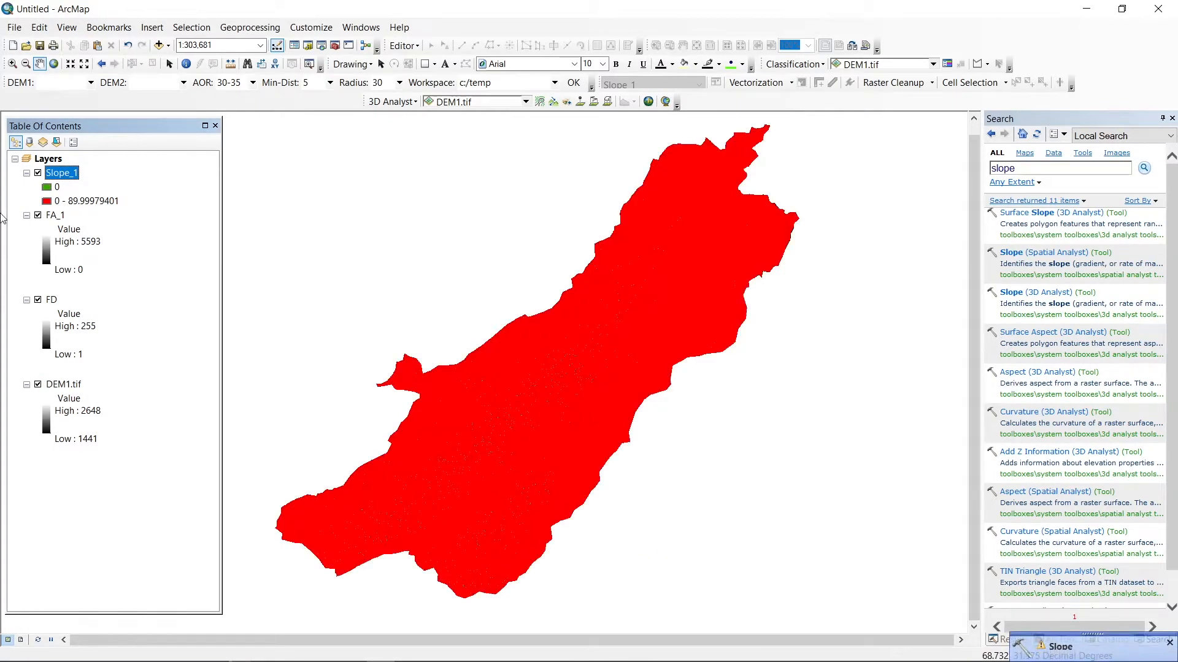
Hide the FD and DEM1.tif layers and collapse their legends in the layer list
left_click(37, 300)
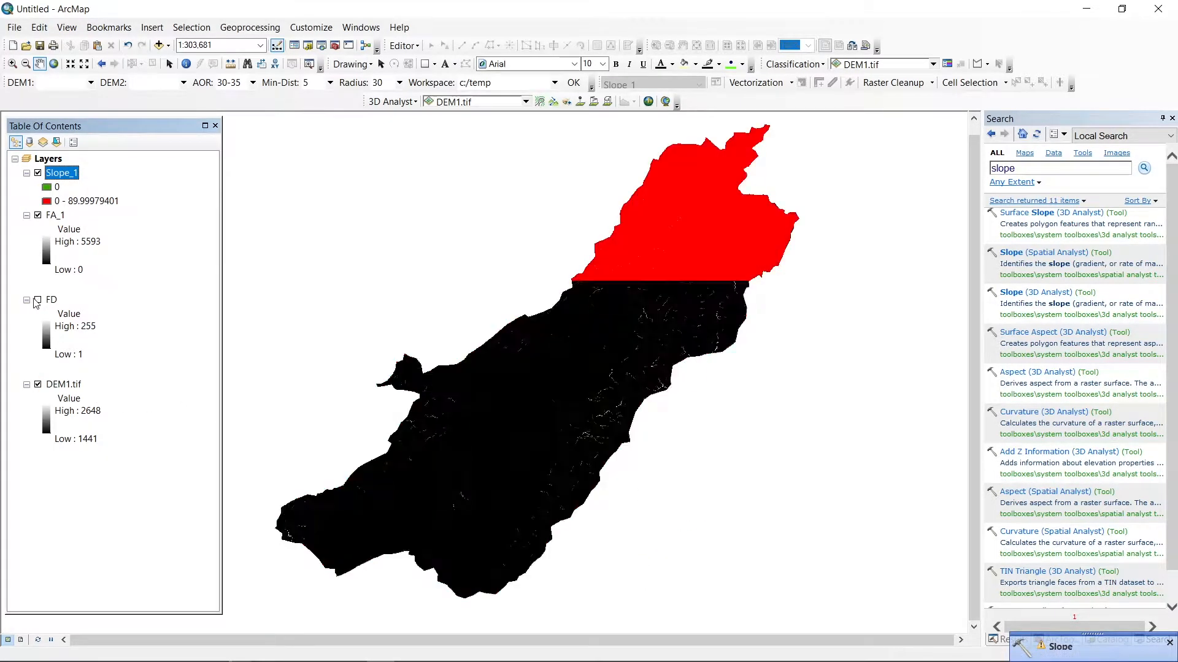
left_click(27, 384)
left_click(38, 384)
left_click(26, 385)
left_click(26, 384)
left_click(27, 300)
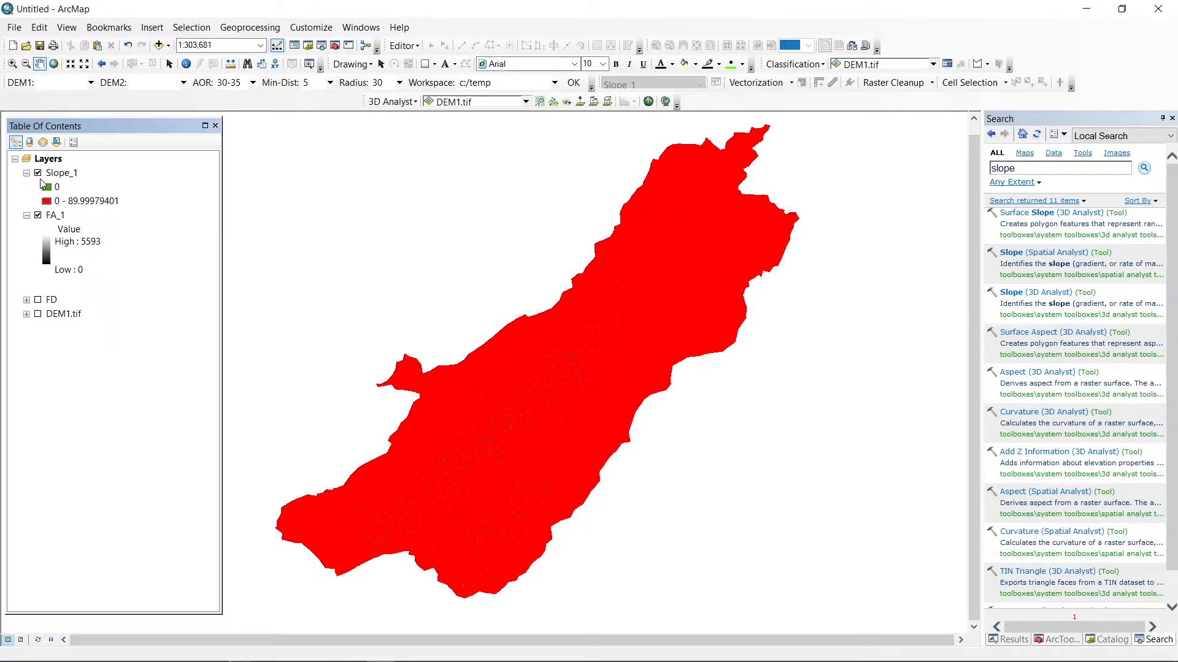
Switch to the formula document in Word and copy the STI expression
mouse_move(274, 661)
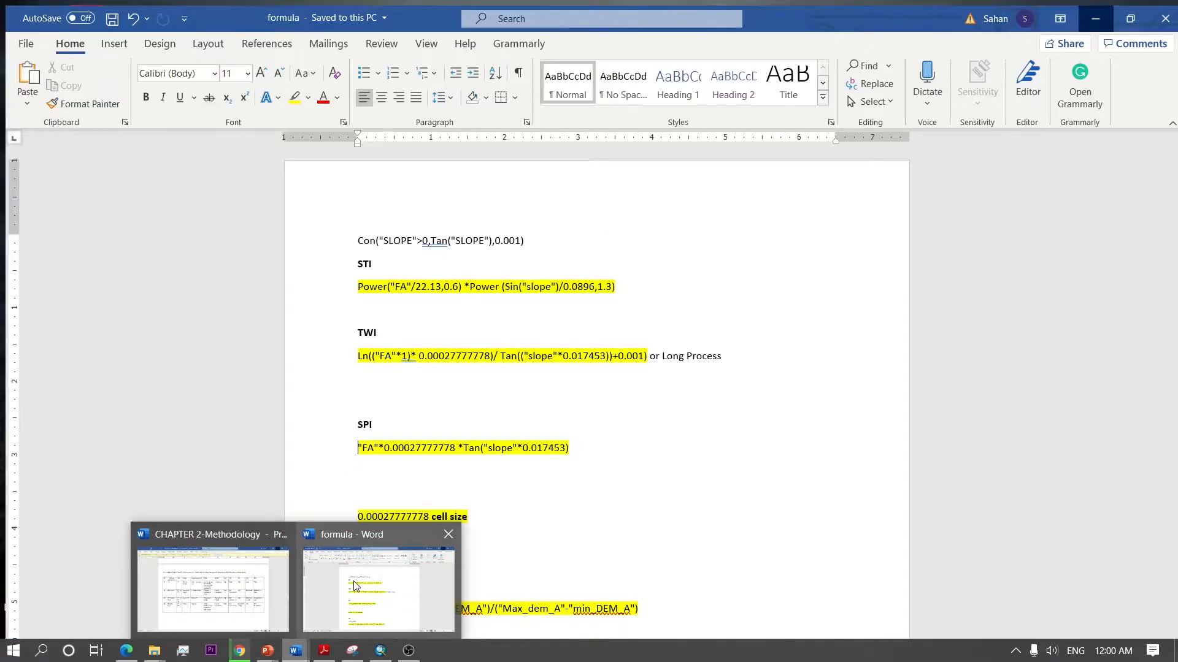
left_click(354, 586)
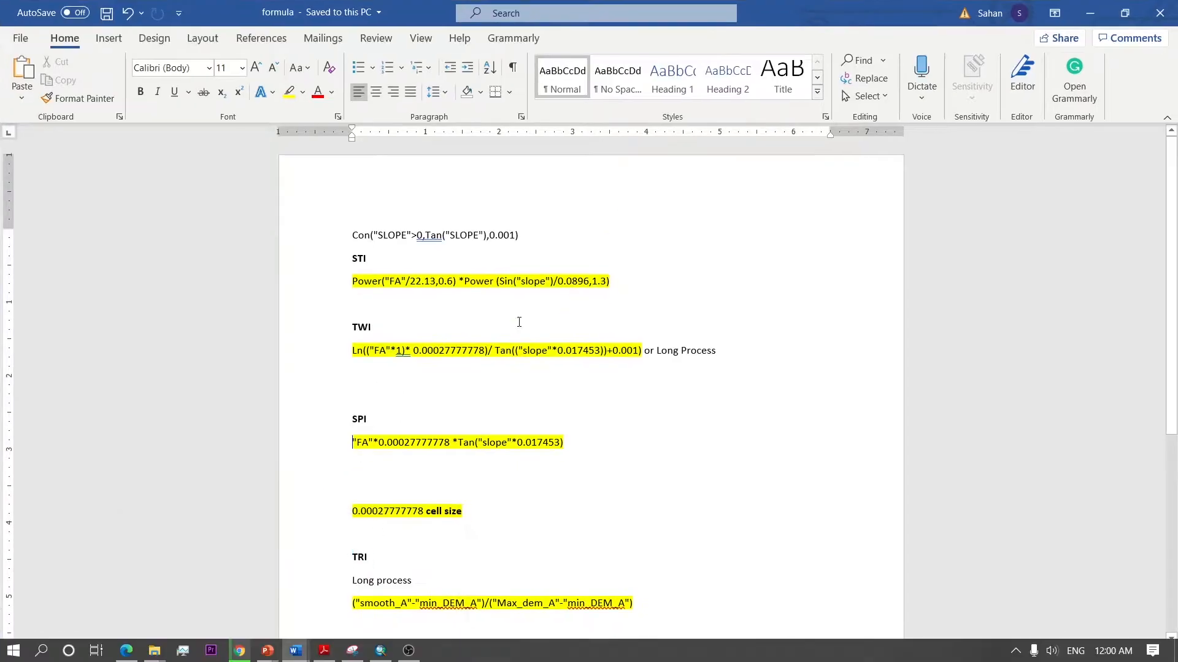
scroll(528, 238, "down", 2)
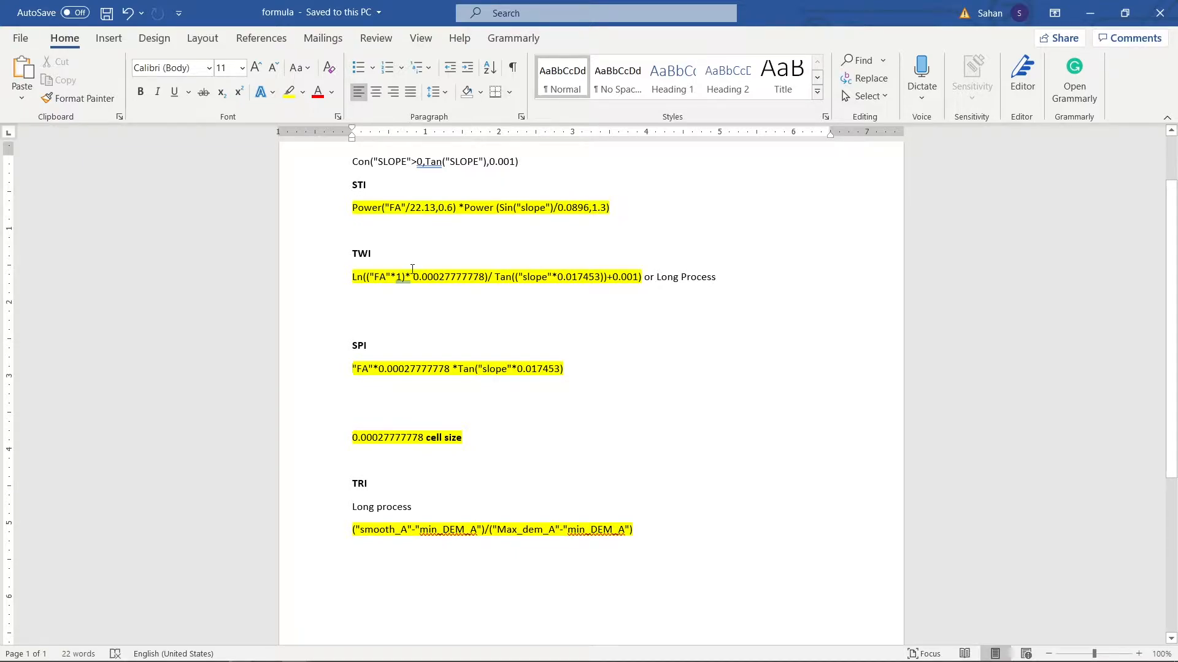
triple_click(625, 203)
key("ctrl+c")
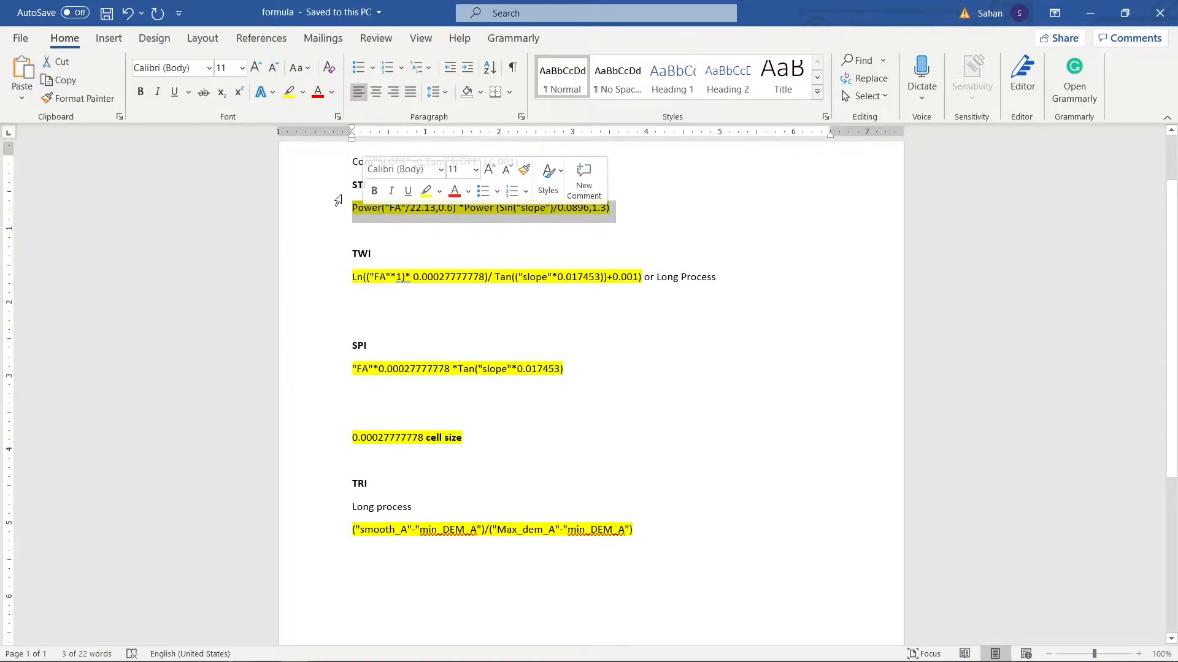
right_click(385, 211)
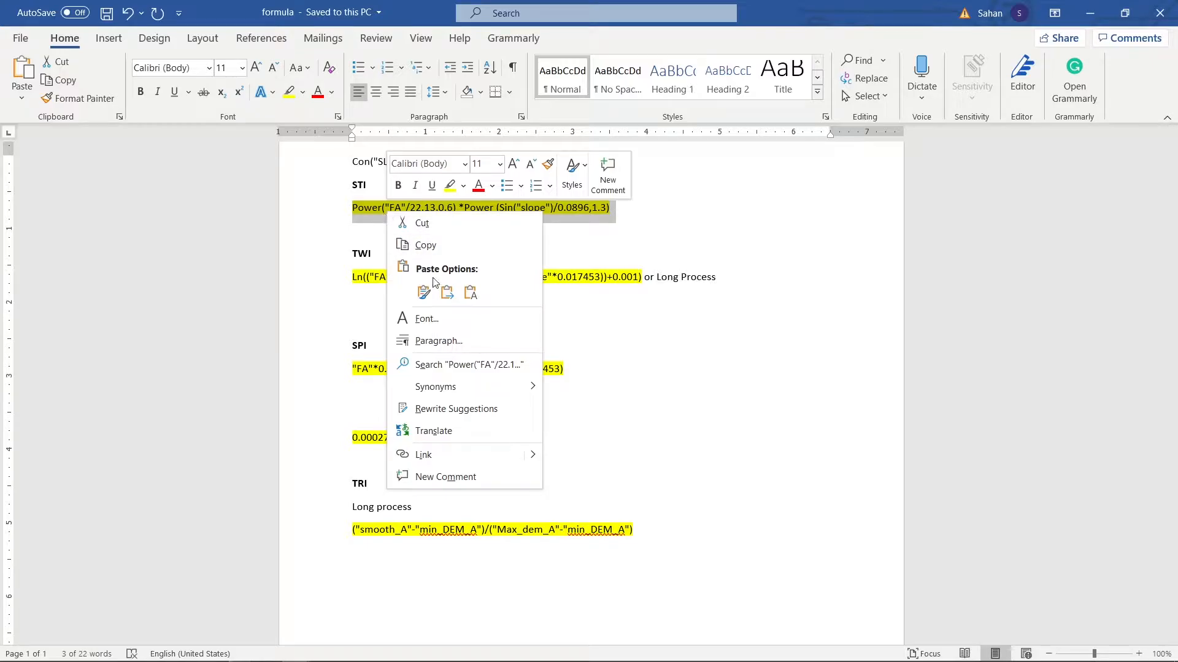
left_click(415, 246)
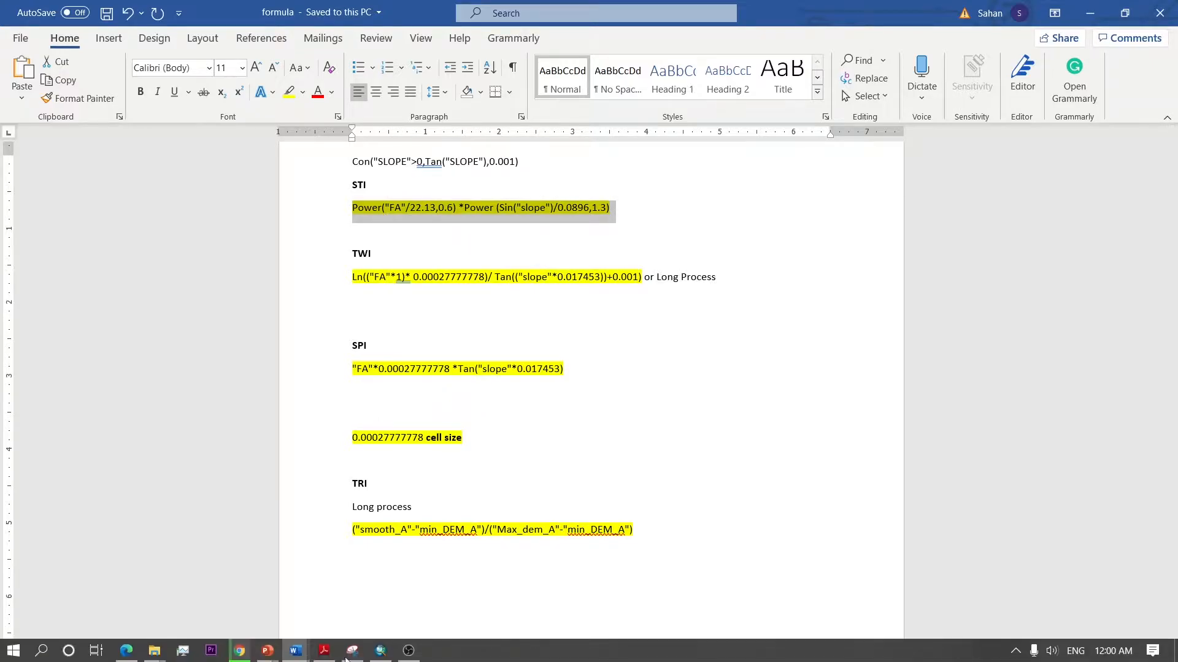
Switch back to ArcMap, open the Spatial Analyst Raster Calculator and paste the copied STI formula as the map algebra expression
left_click(385, 649)
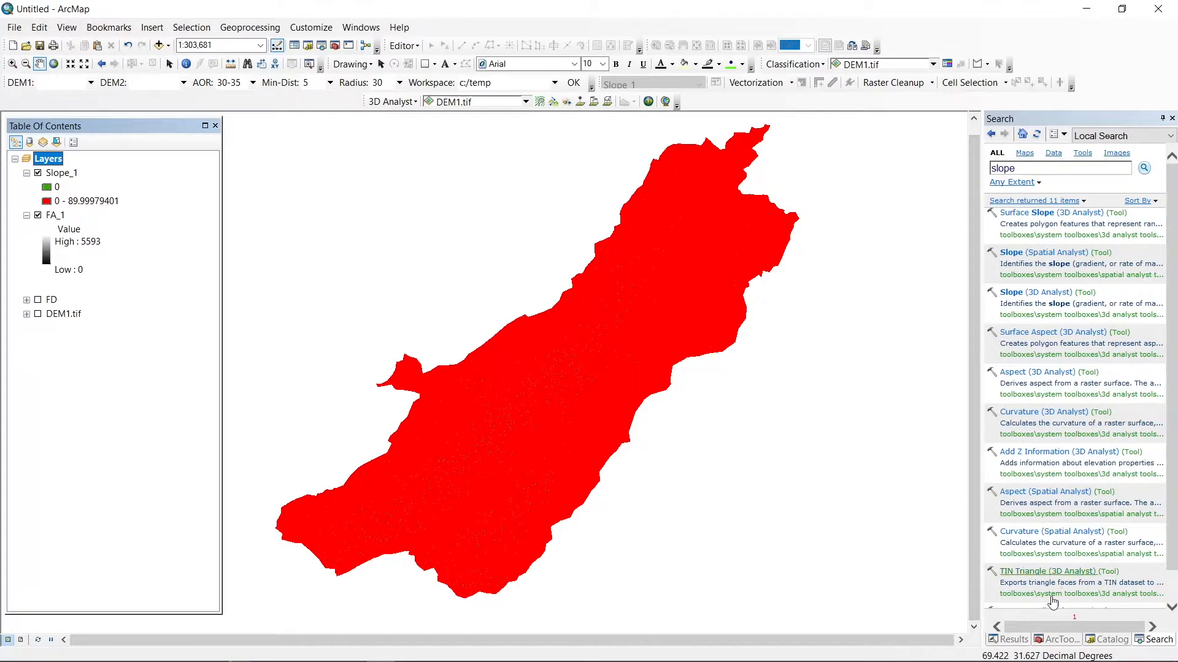
left_click(1056, 638)
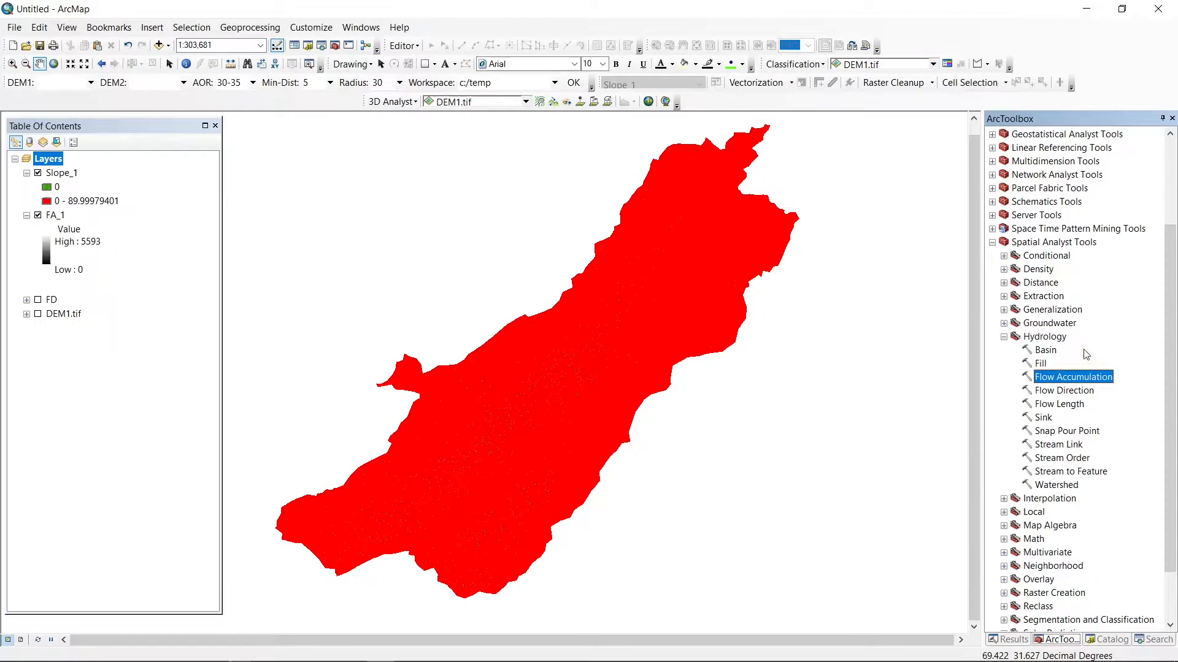
scroll(1029, 298, "down", 2)
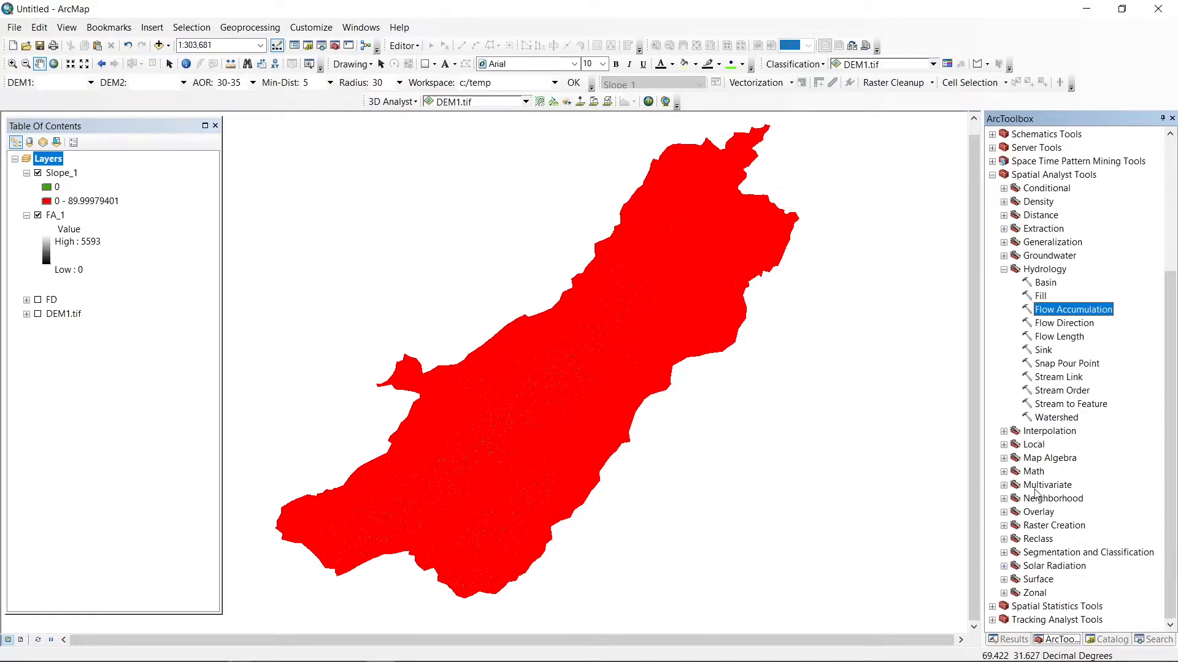
left_click(1003, 460)
double_click(1069, 472)
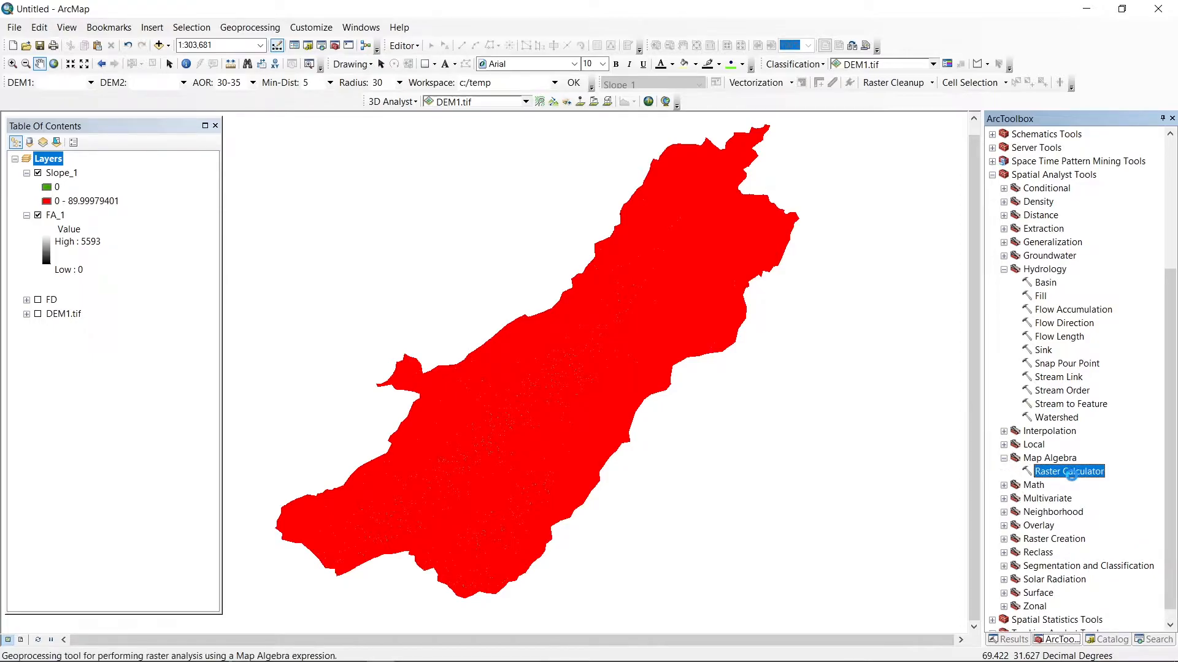
left_click_drag(627, 143, 561, 137)
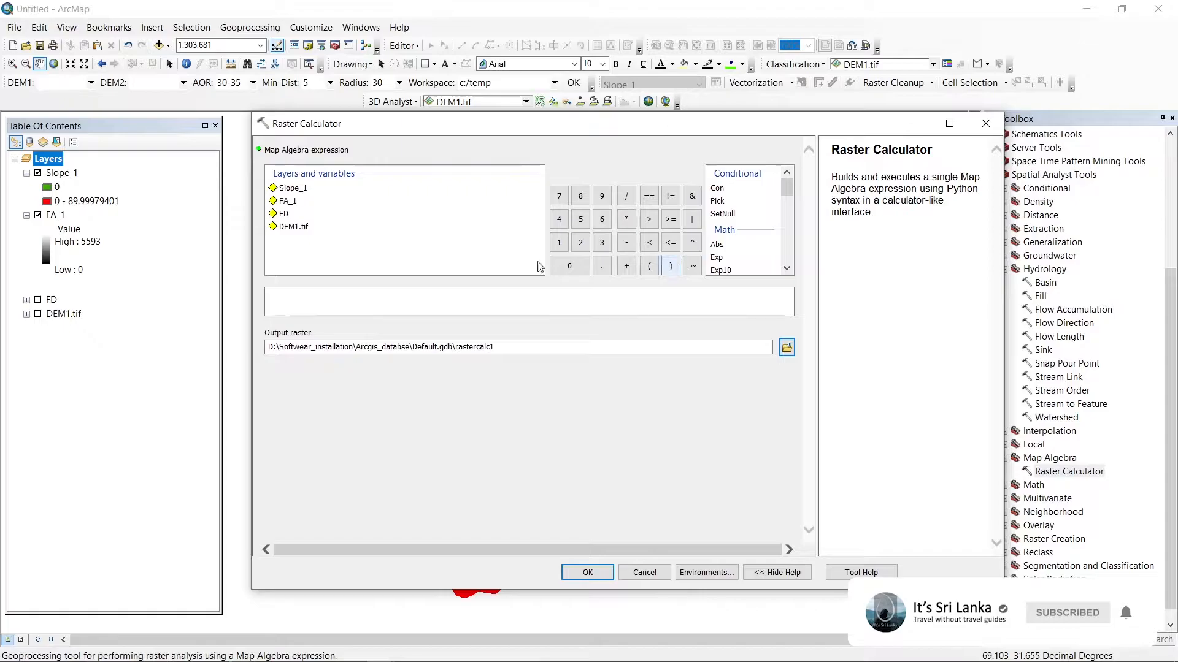
left_click(340, 301)
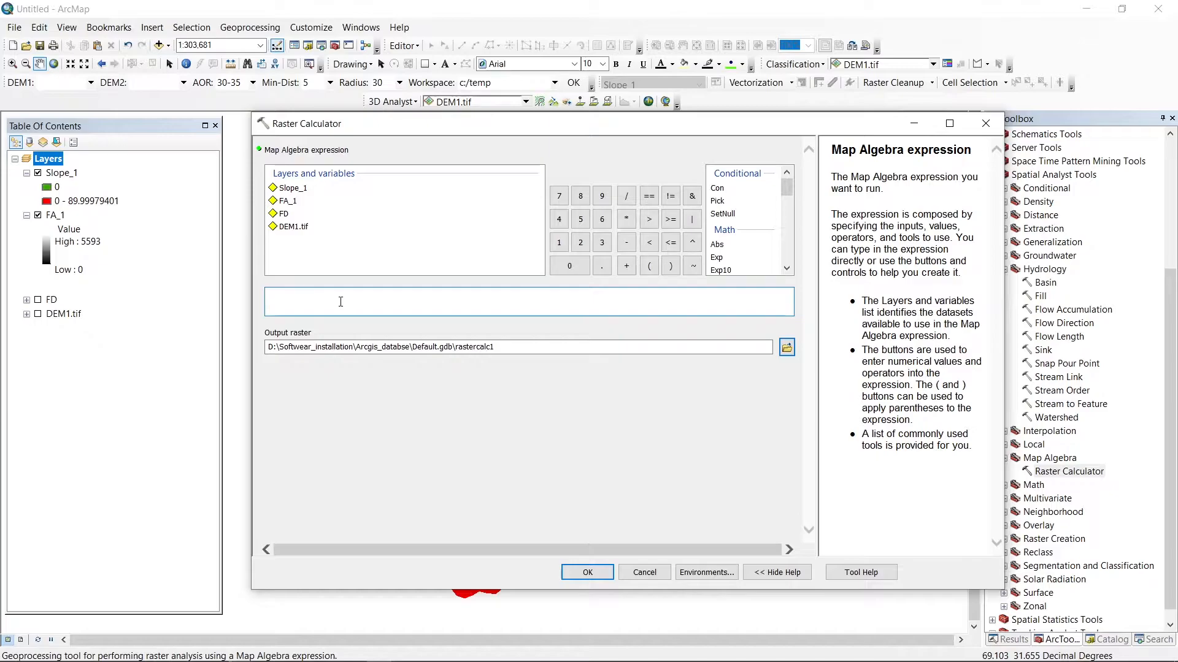
key("ctrl+v")
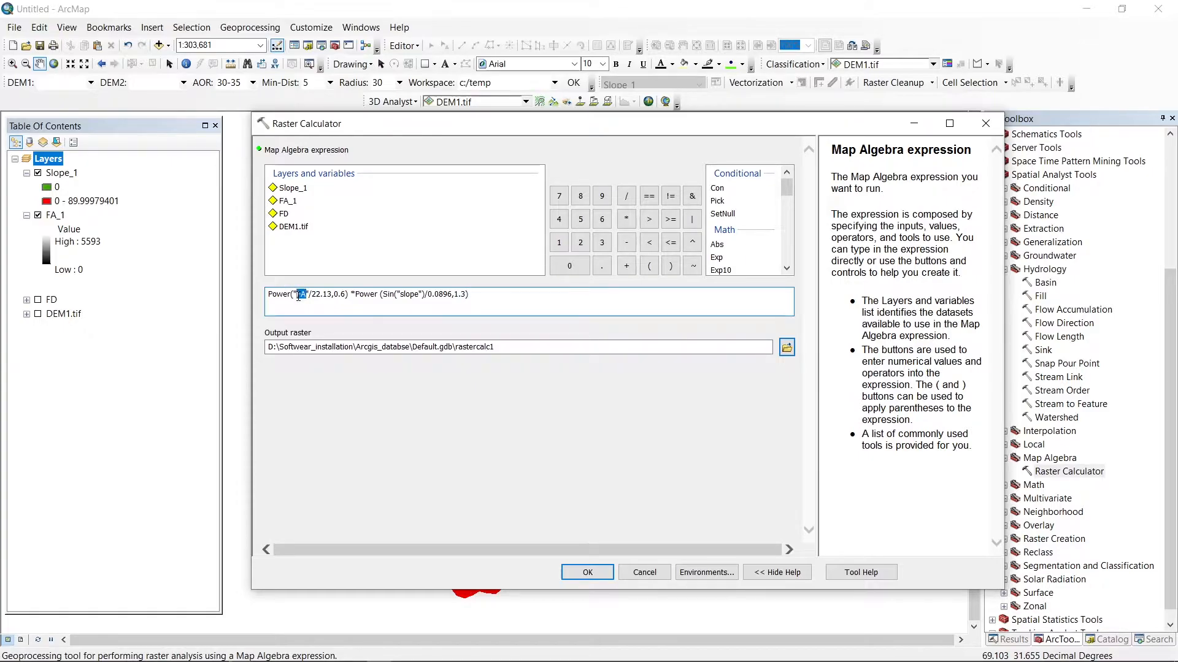
Replace the FA and slope placeholders in the STI expression with the FA_1 and Slope_1 rasters
key("BackSpace")
key("BackSpace")
key("Delete")
double_click(289, 202)
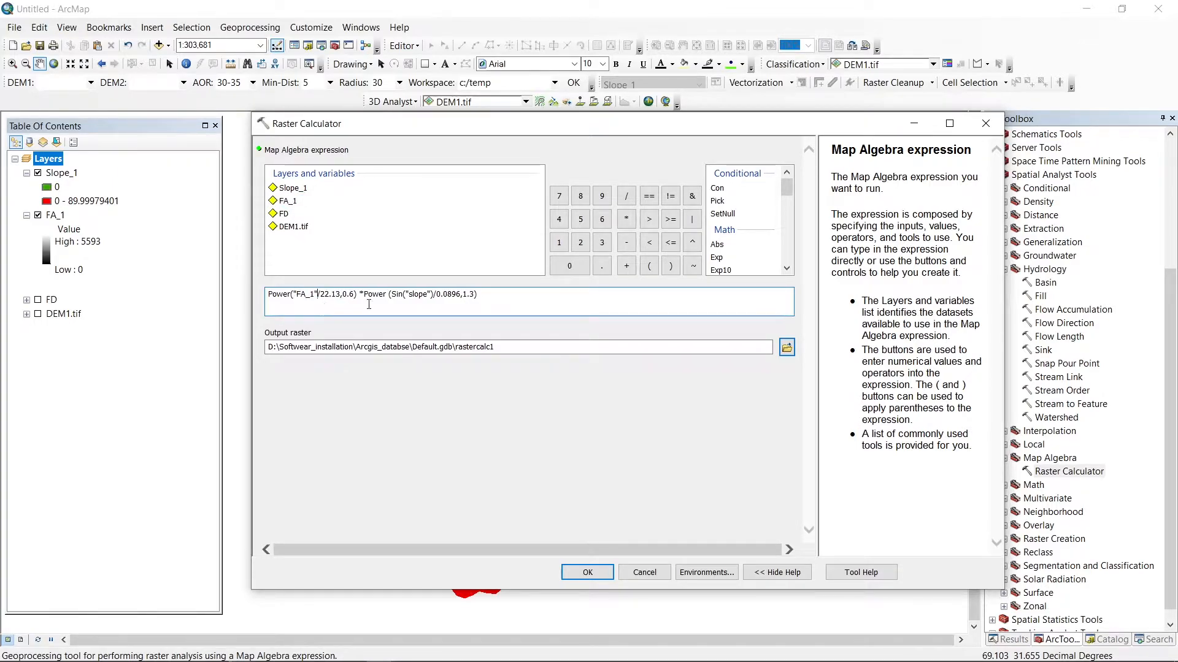
left_click_drag(407, 295, 422, 297)
key("Delete")
double_click(292, 188)
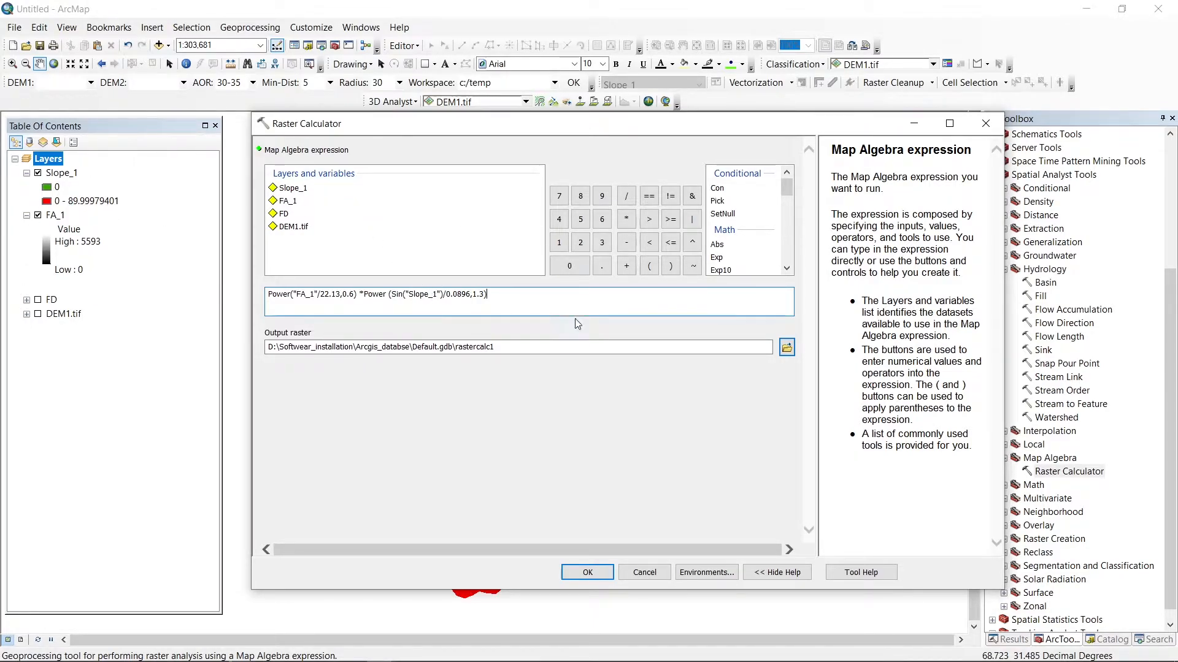
Name the output raster STI_new and run the Raster Calculator
double_click(457, 347)
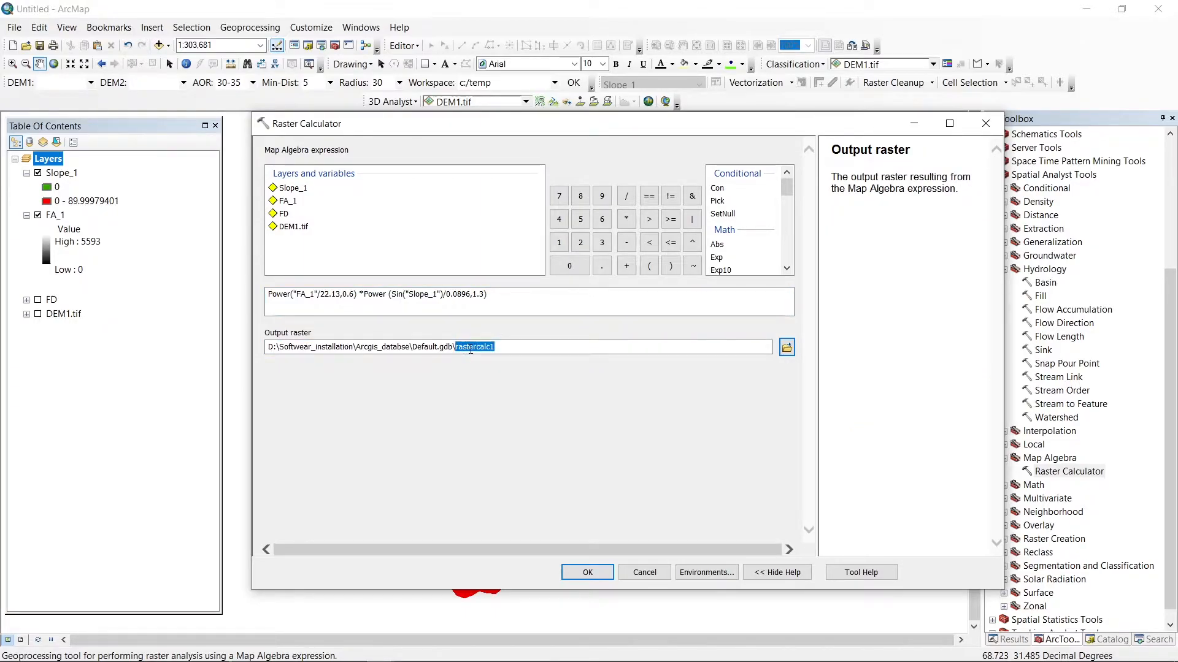
type("STI_new")
left_click(588, 572)
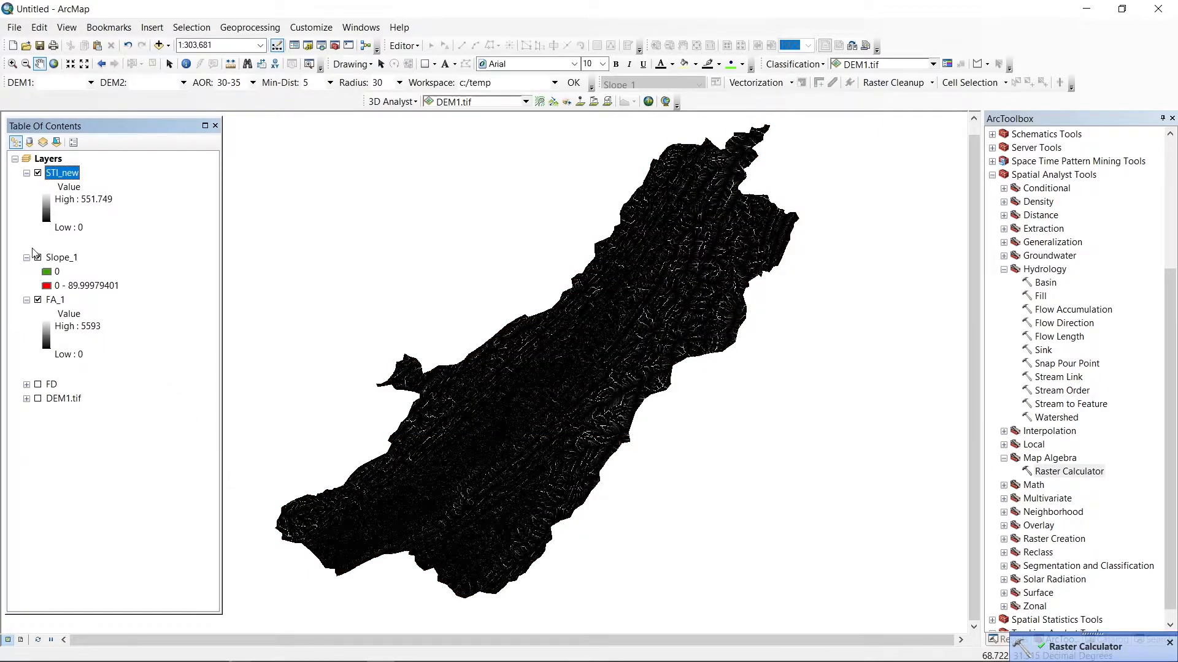
Hide the Slope_1 and FA_1 layers and inspect the STI_new raster on the map
left_click(38, 258)
scroll(619, 318, "up", 4)
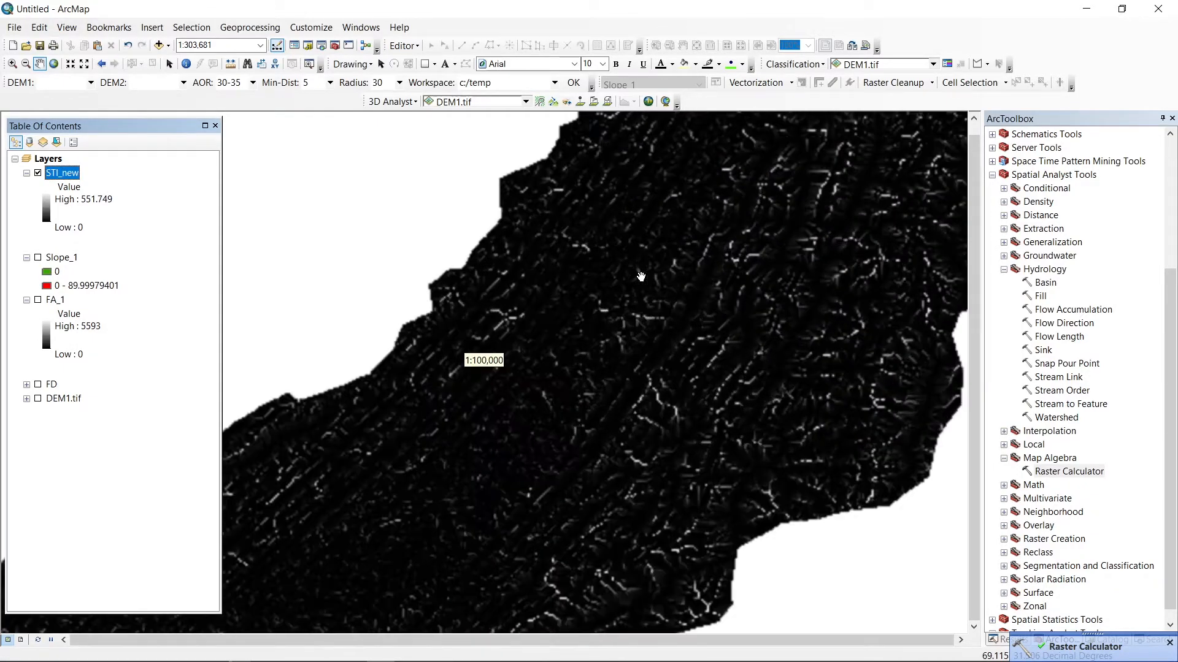
scroll(635, 300, "down", 3)
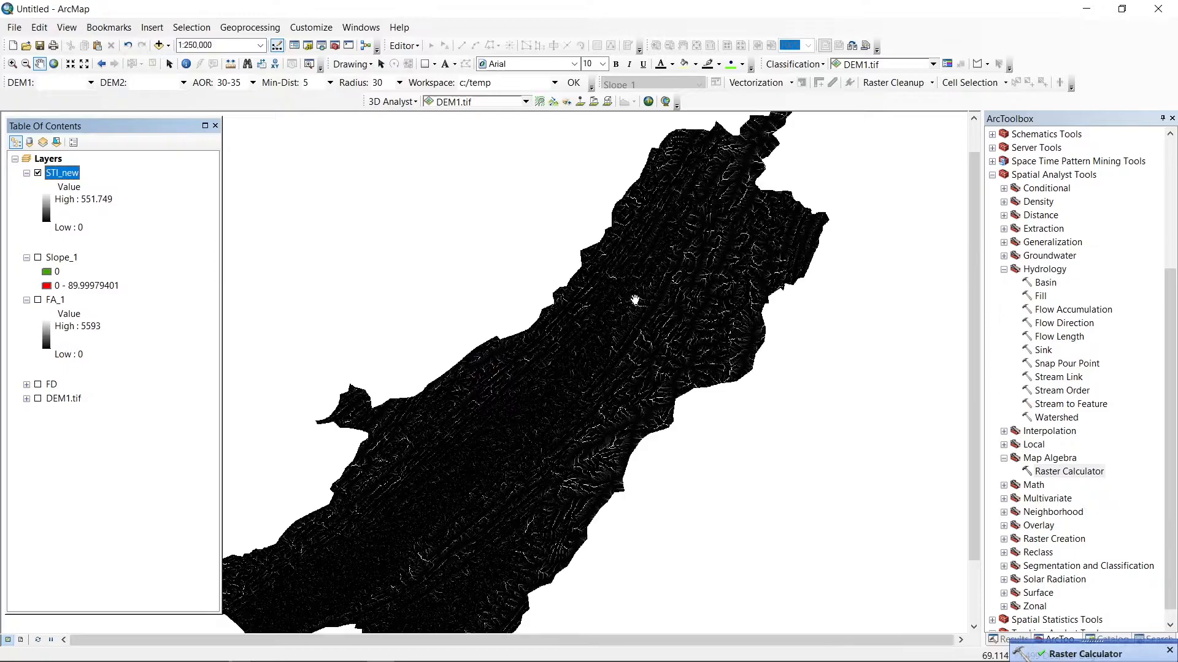
left_click_drag(353, 422, 408, 370)
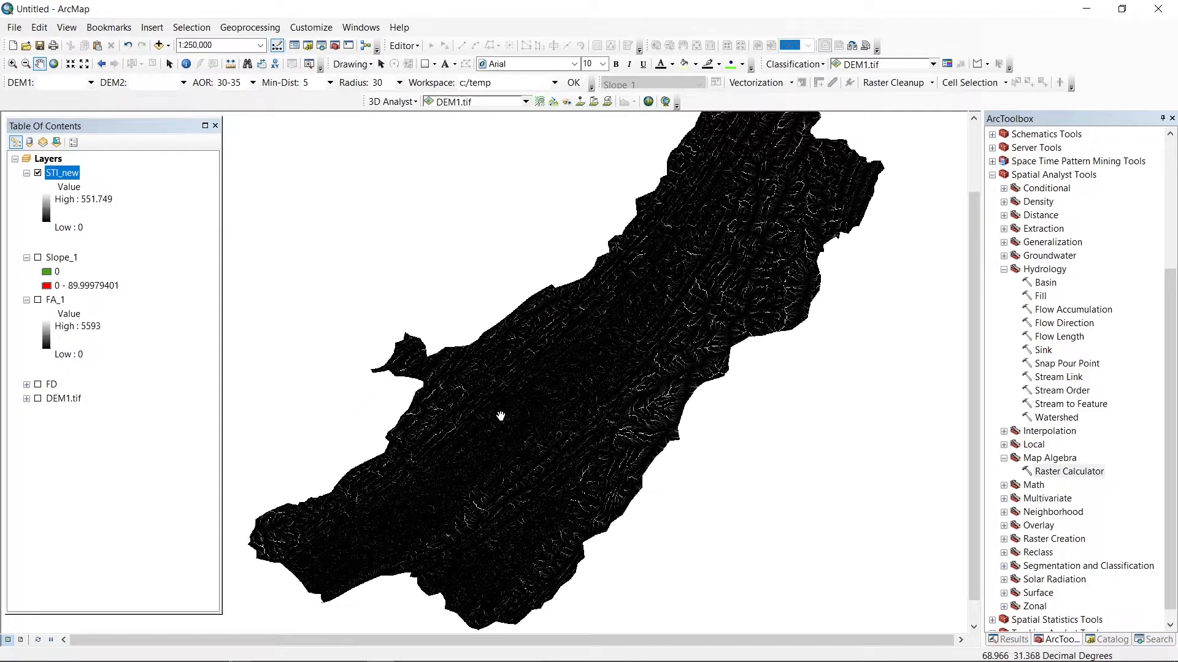
Change the STI_new layer's symbology to Classified with 17 classes and apply it
right_click(70, 173)
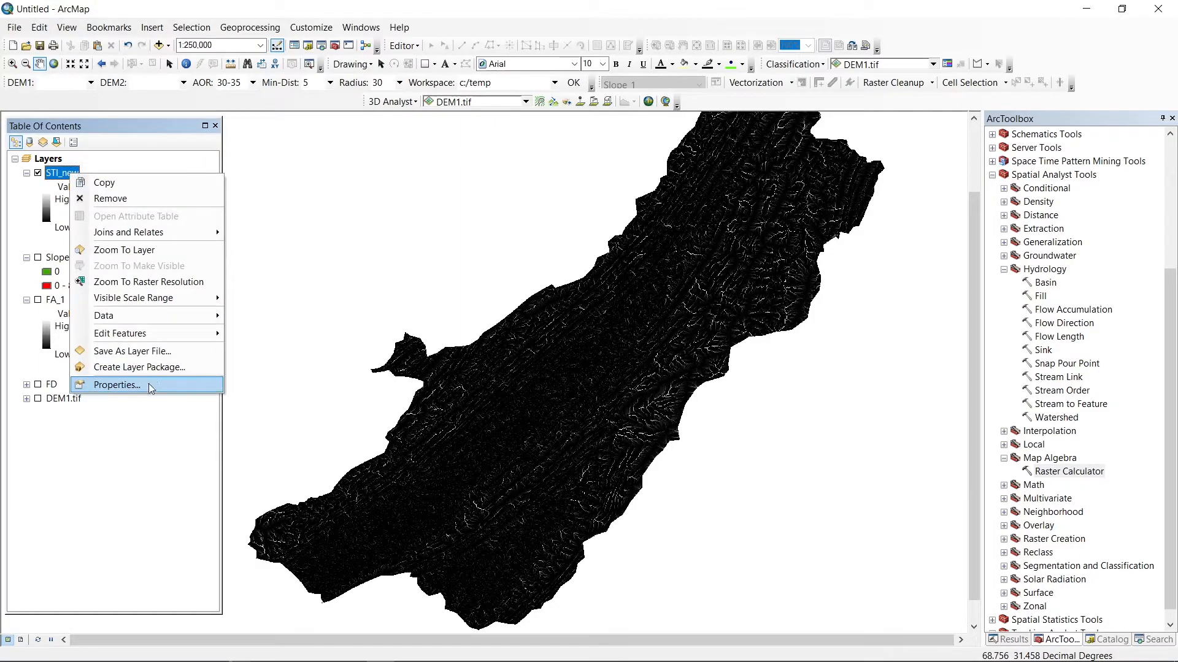
left_click(149, 385)
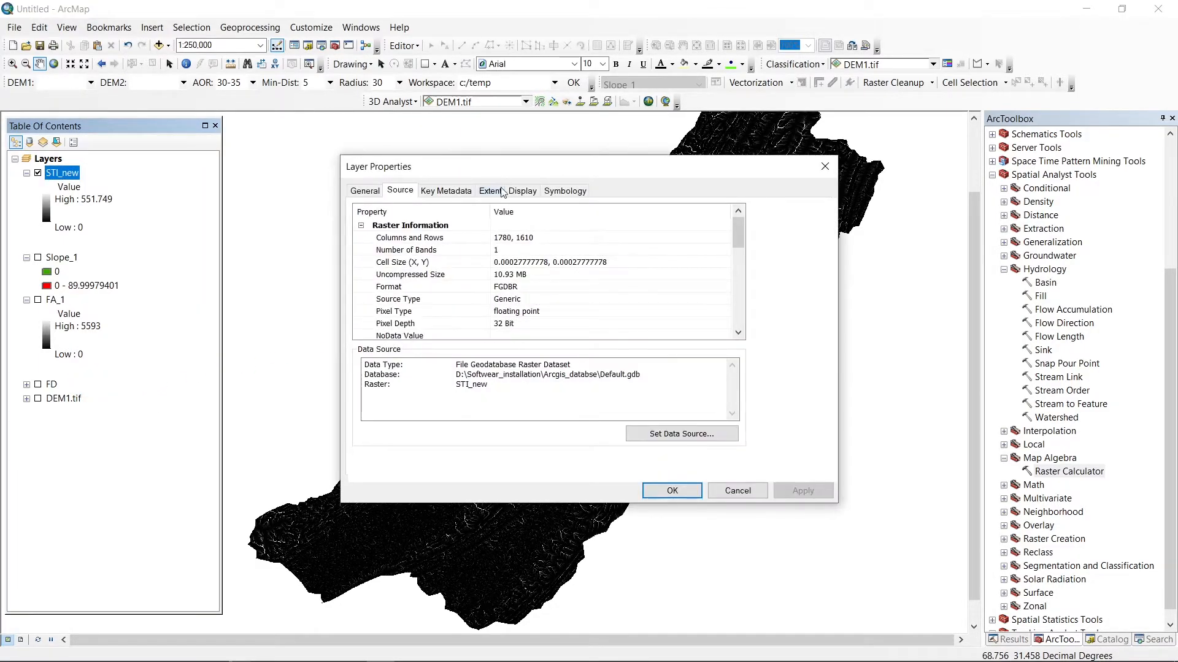
left_click(564, 191)
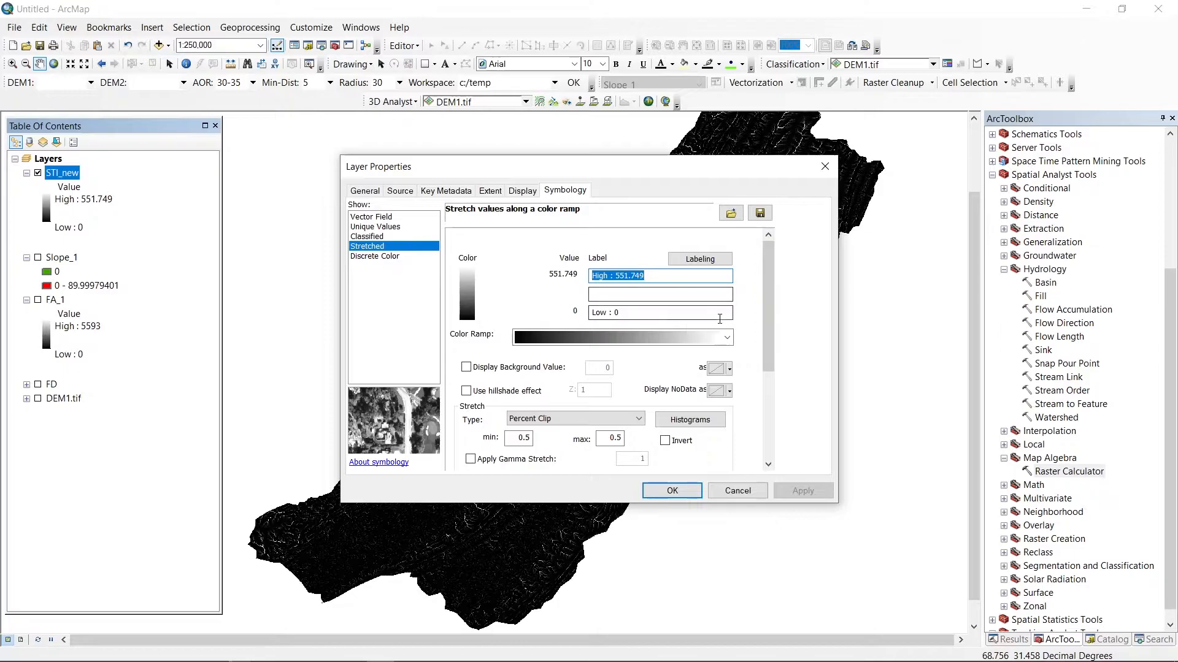
left_click(367, 237)
left_click(678, 284)
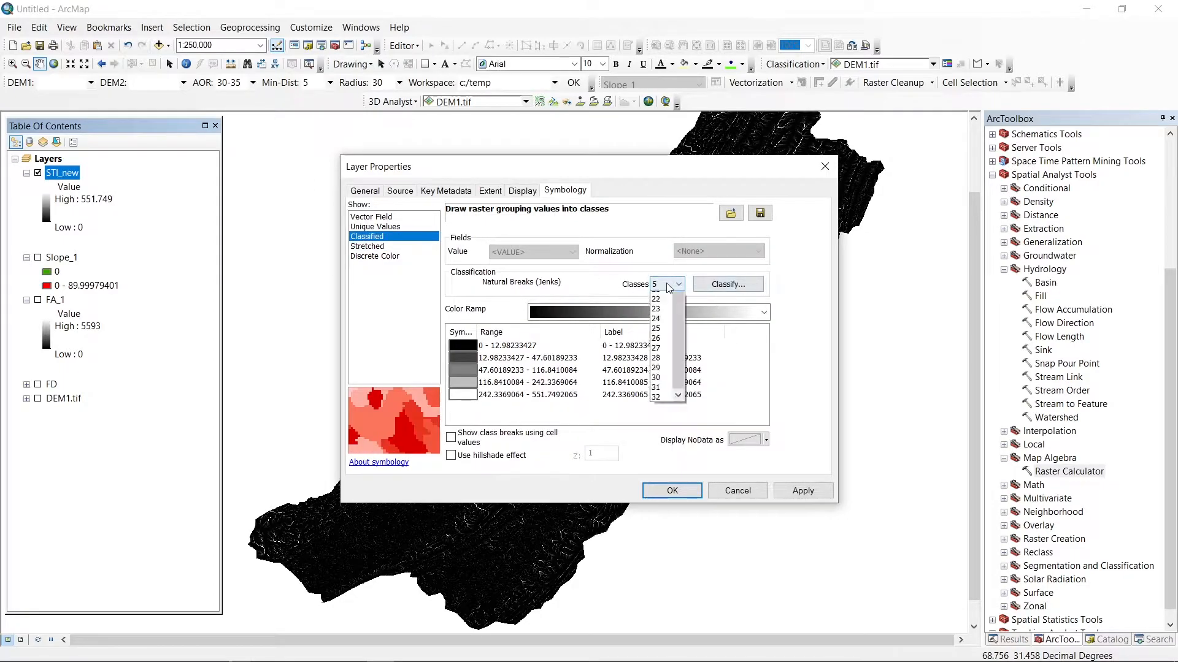
left_click(659, 434)
left_click(803, 491)
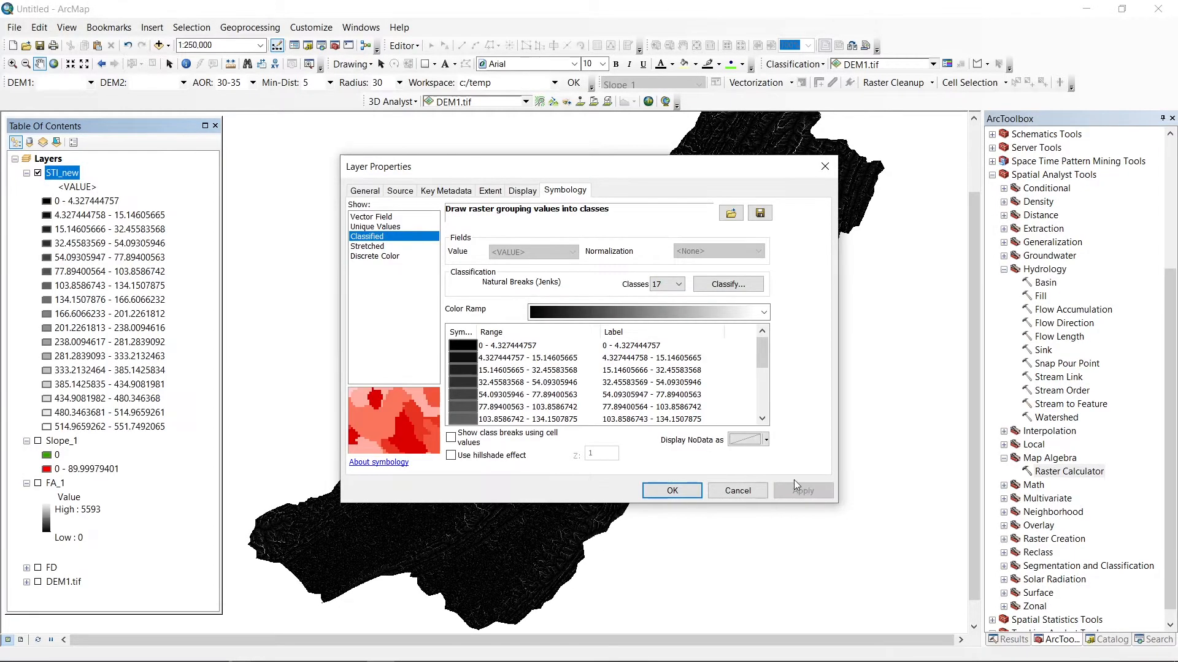
left_click(730, 284)
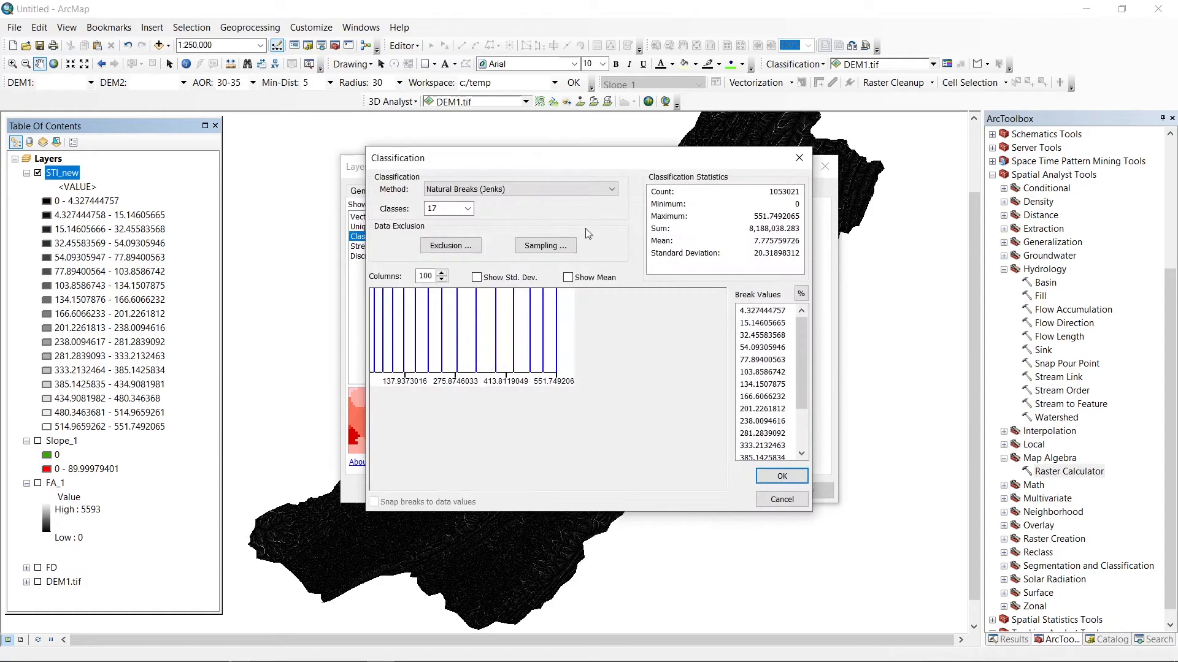
left_click(475, 190)
left_click(799, 160)
left_click(799, 161)
Apply the yellow-red-magenta-blue color ramp to the classified STI_new layer and collapse its legend in the layer list
left_click(616, 313)
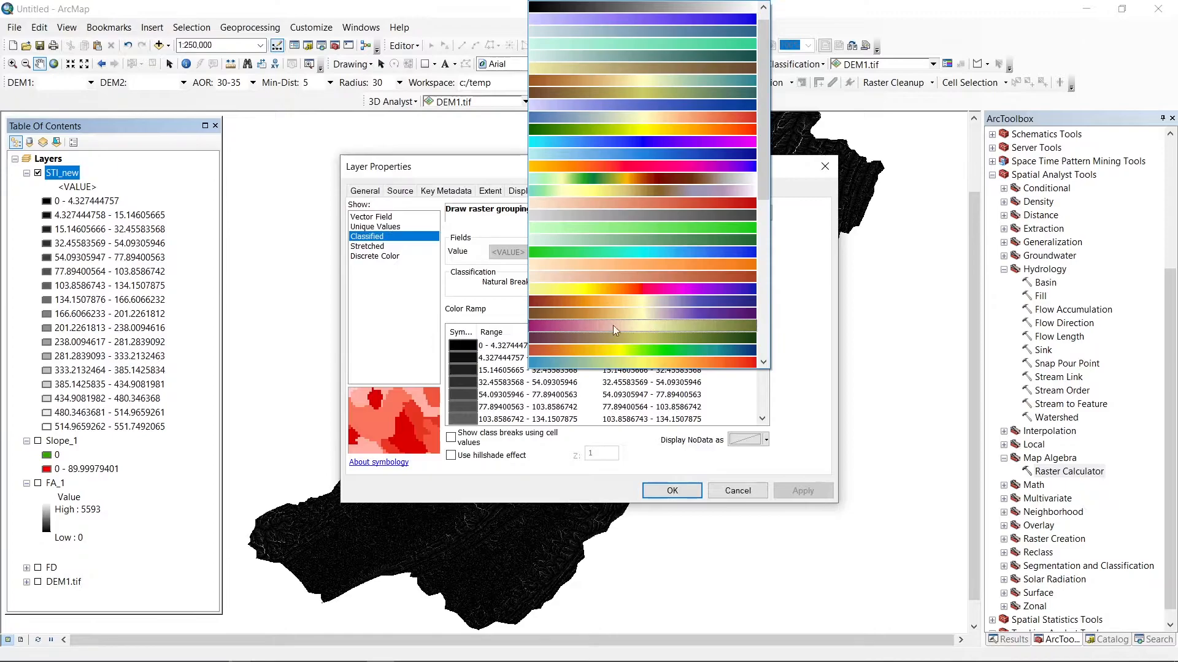
left_click(617, 289)
left_click(802, 491)
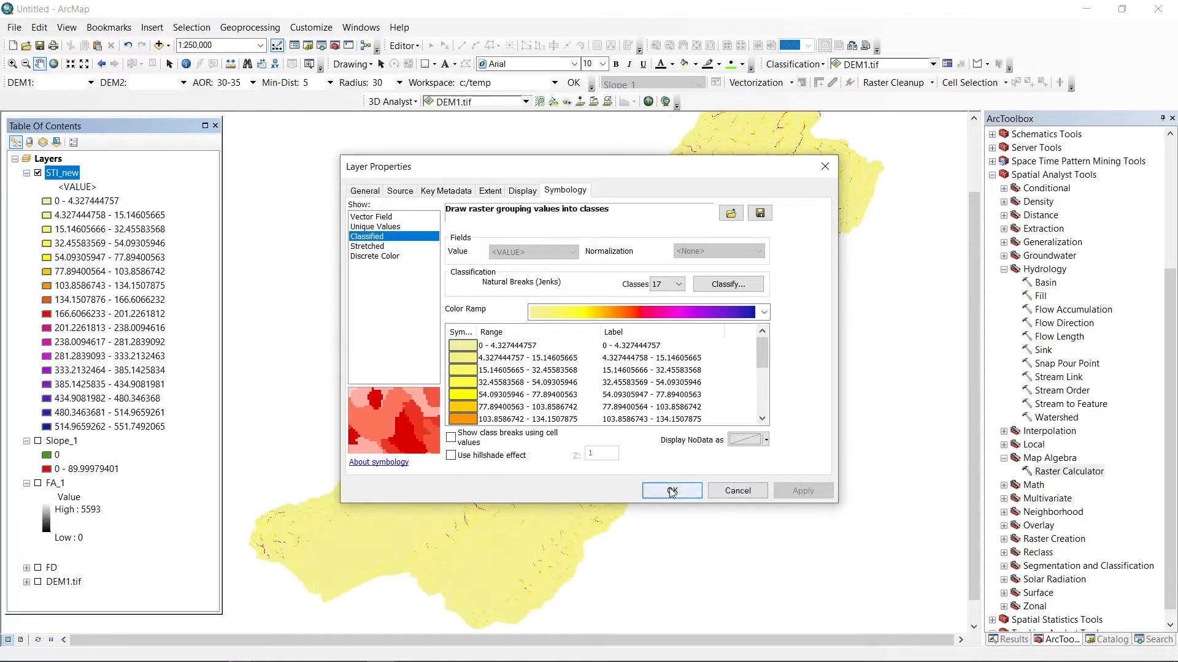
left_click(671, 491)
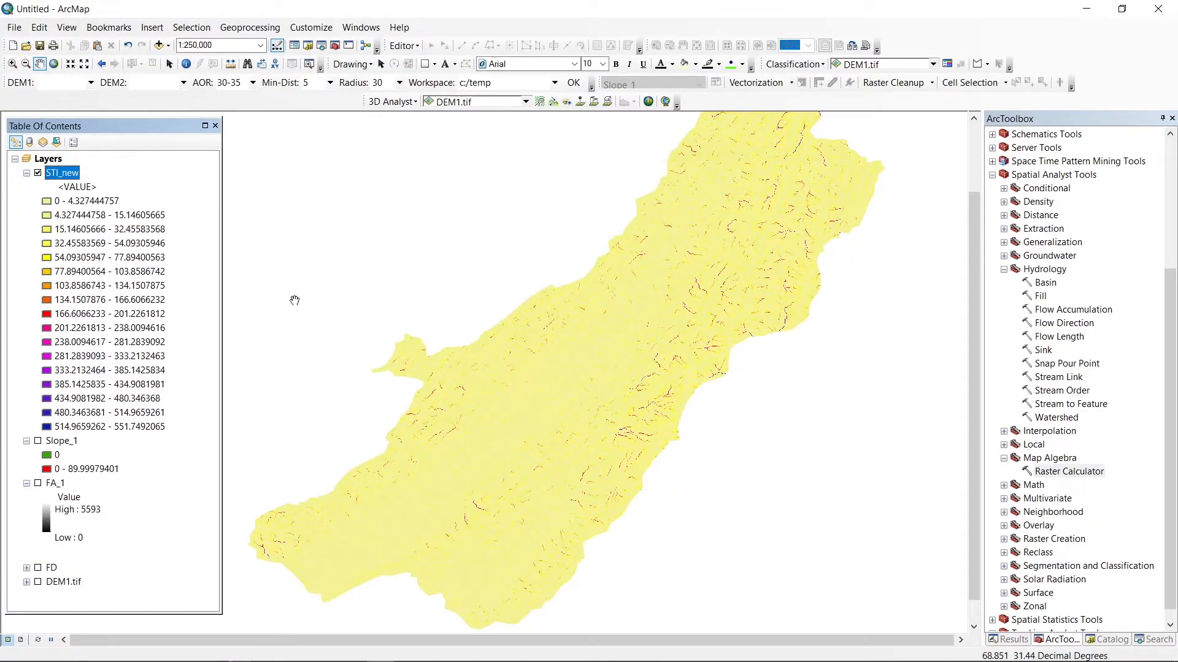
left_click(27, 174)
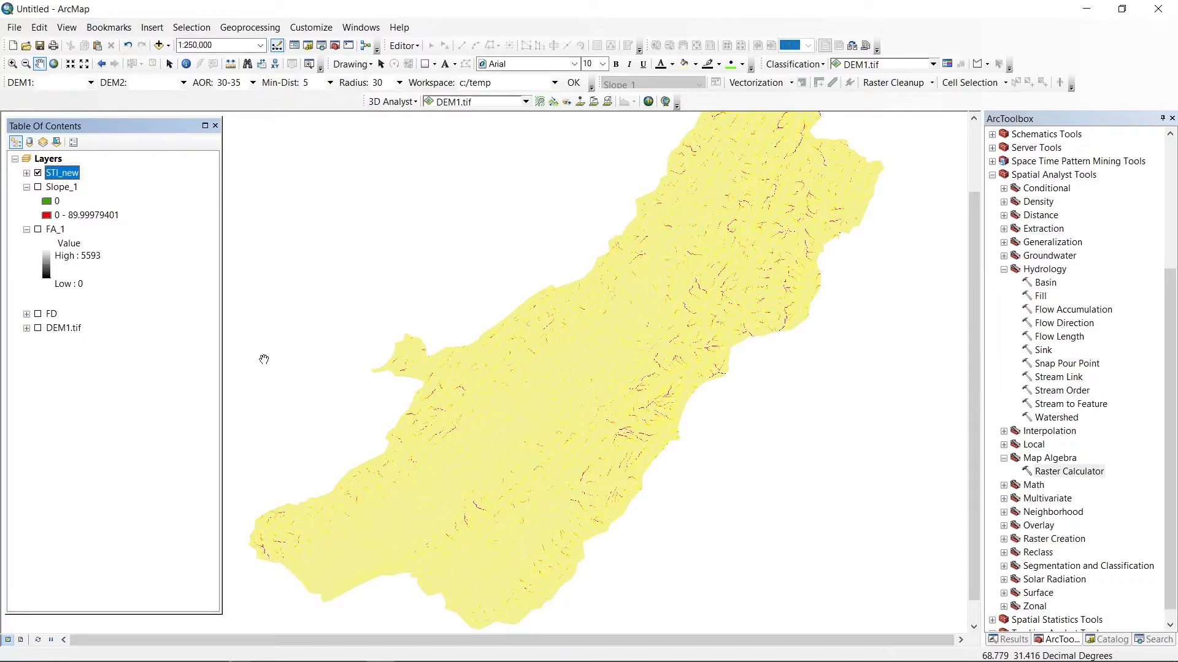
Switch to the formula document in Word and examine the TRI formula
mouse_move(340, 660)
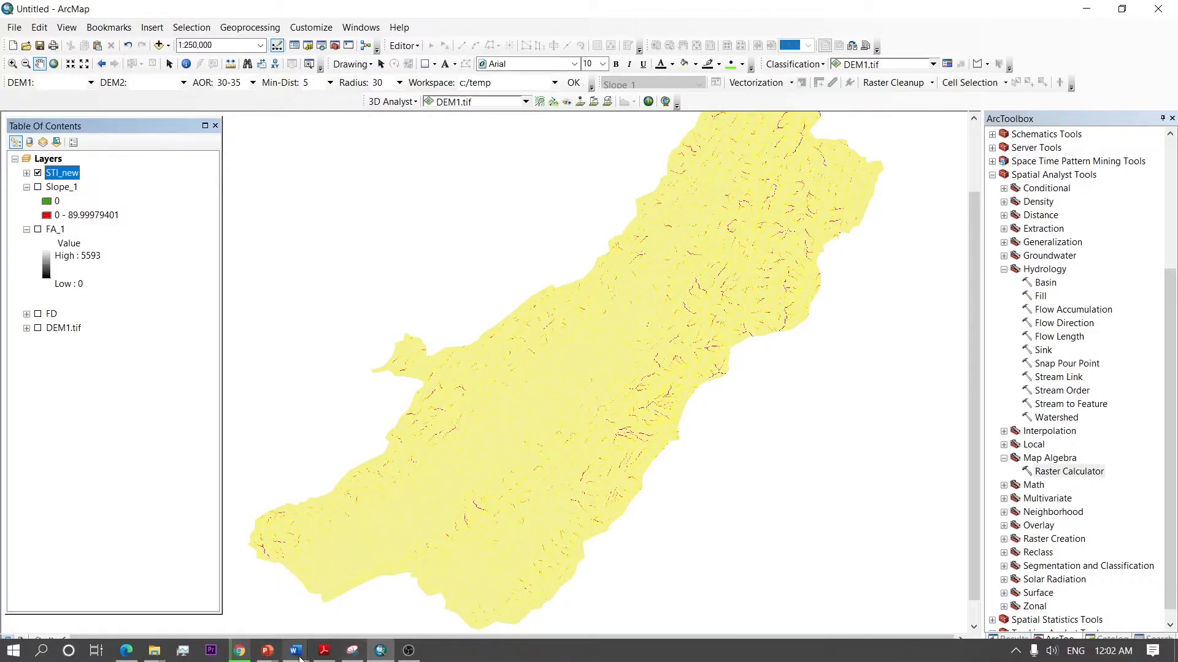
mouse_move(296, 651)
left_click(347, 596)
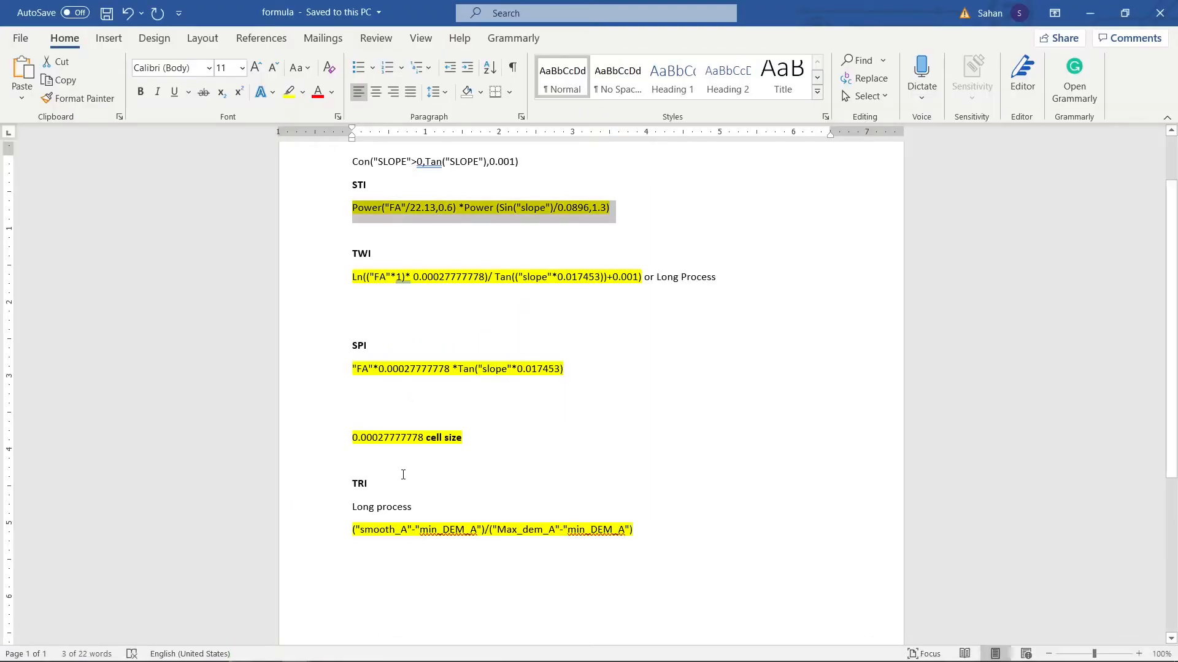
left_click(482, 502)
scroll(484, 429, "down", 2)
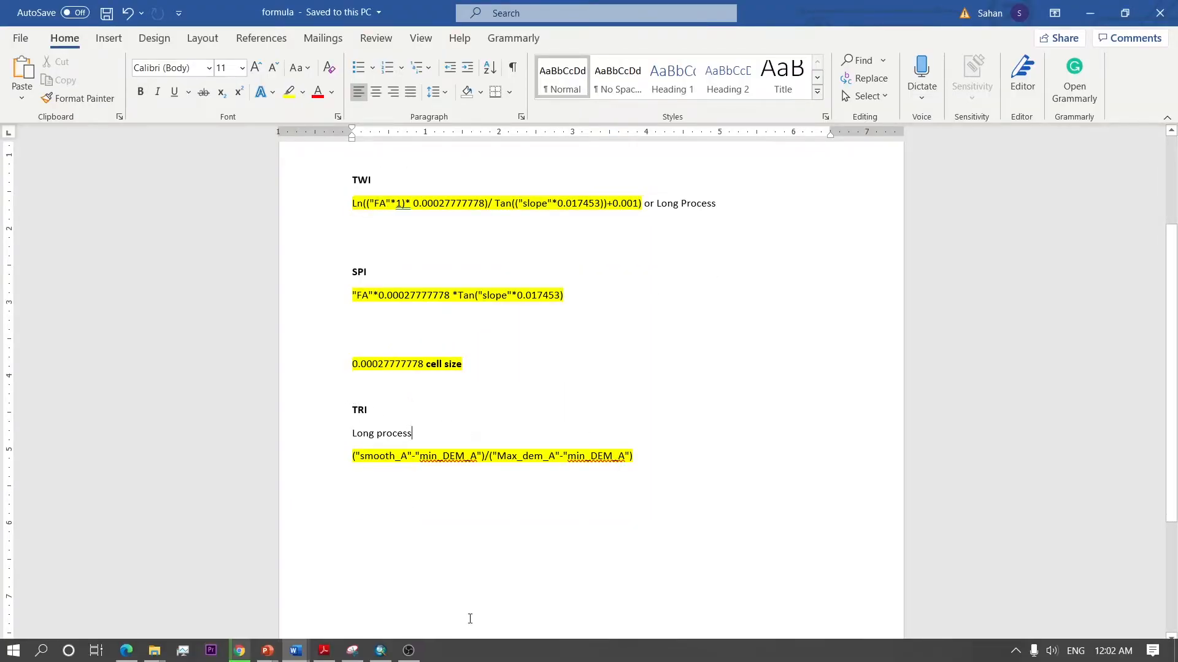
Switch to the Hydrology presentation in PowerPoint, examine the Terrain Ruggedness Index (TRI) slide and return to ArcMap
mouse_move(267, 651)
left_click(270, 572)
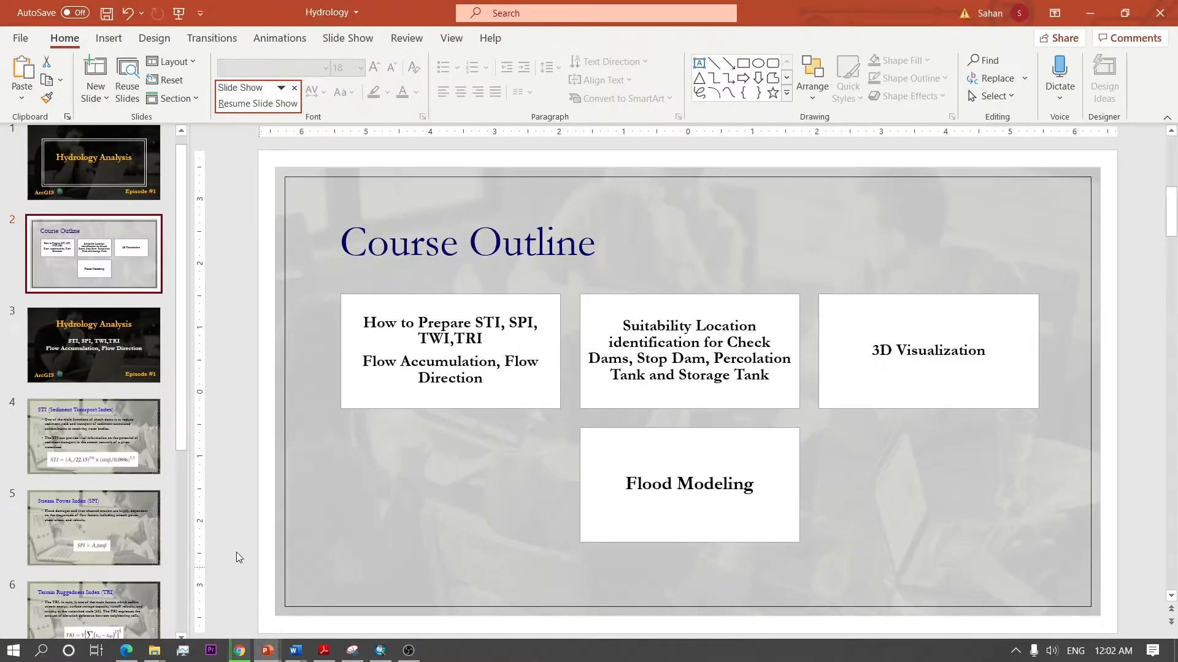
scroll(117, 394, "down", 5)
left_click(121, 353)
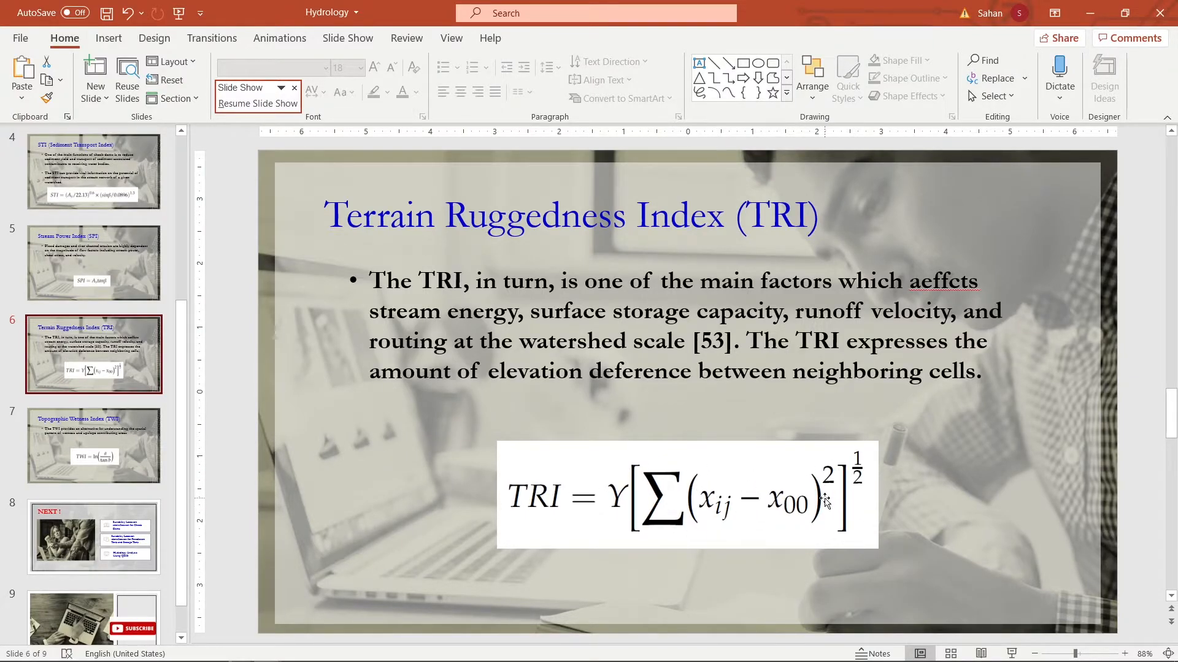
left_click(1090, 13)
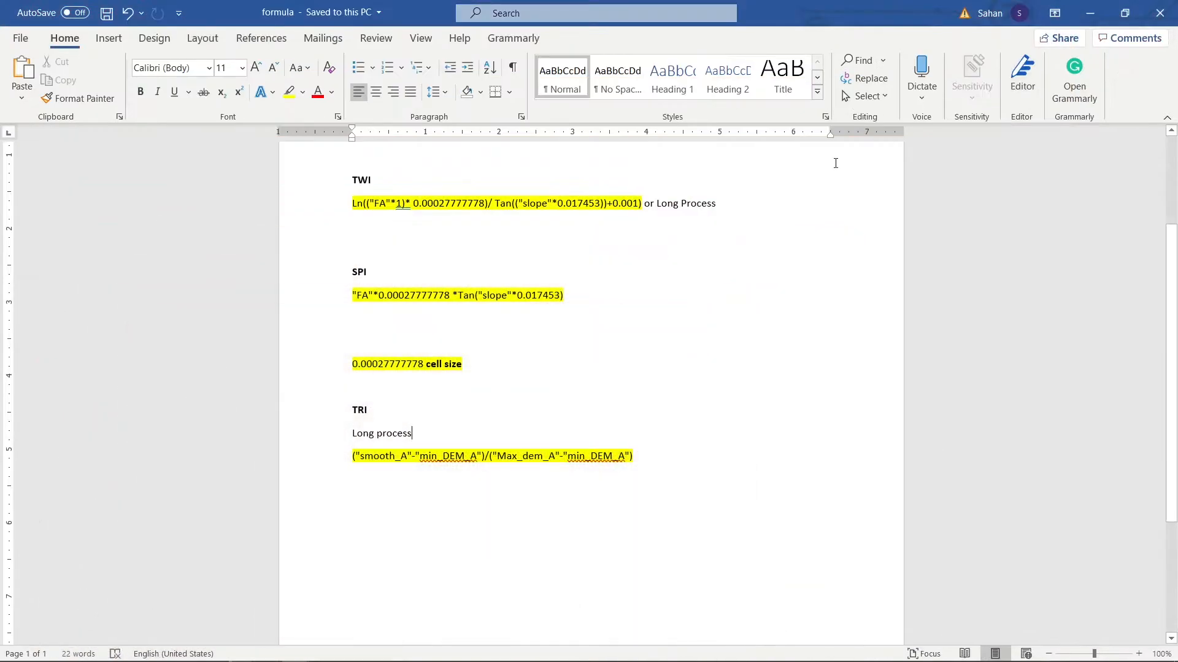
left_click(1090, 12)
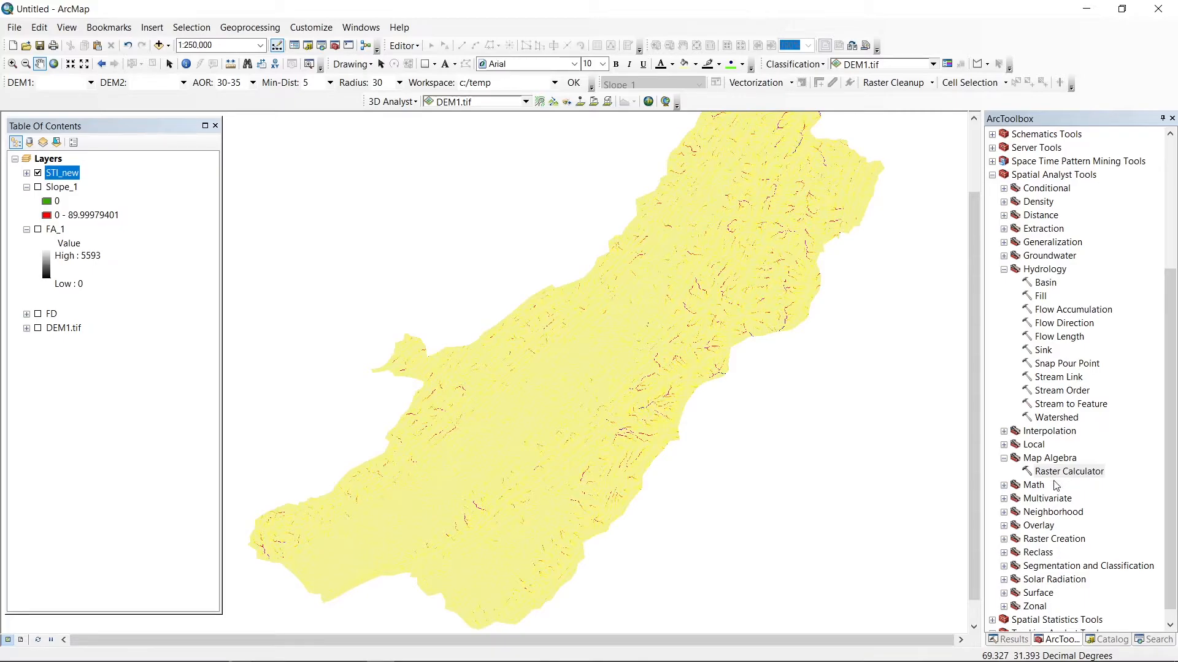
Search the tools for "focal statistic" and open the Spatial Analyst Focal Statistics tool
left_click(1141, 639)
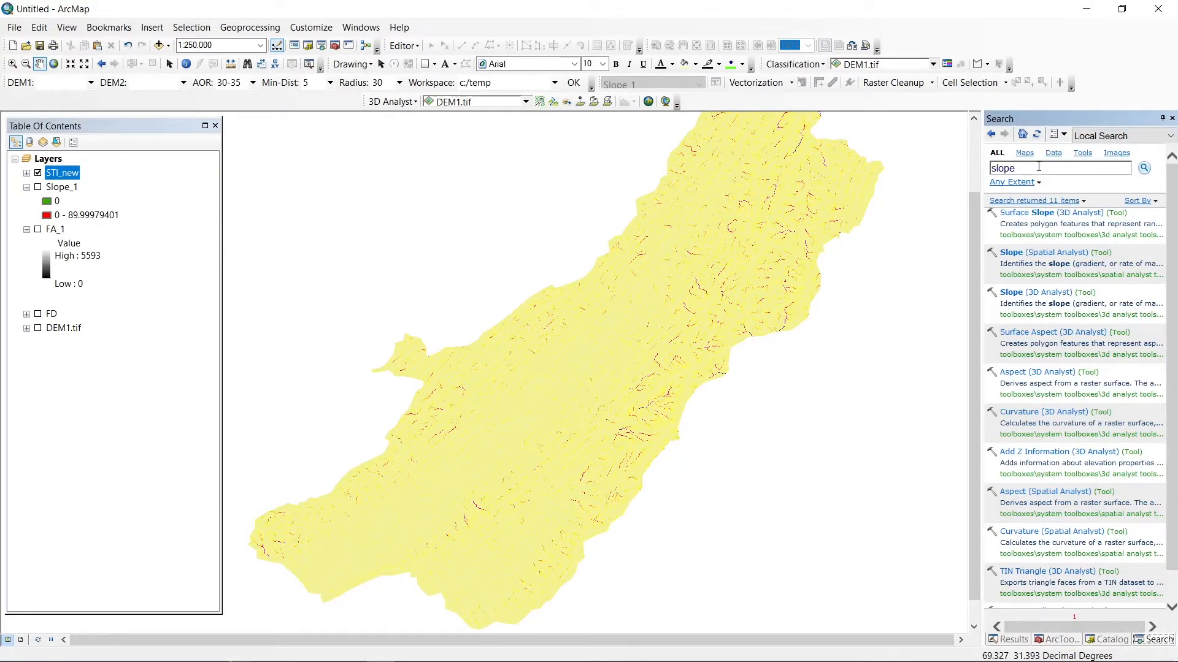
double_click(995, 169)
type("focal statistic")
key("Return")
left_click(1035, 214)
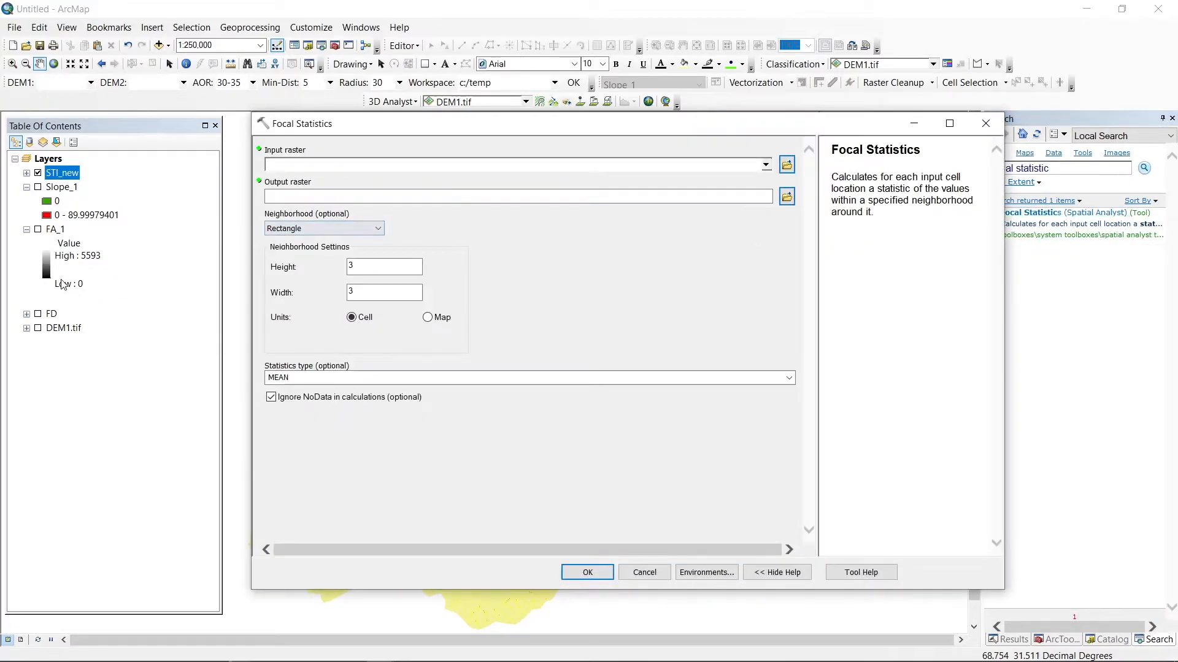
Set DEM1.tif as the Focal Statistics input raster and name the output raster Min_DEM in Default.gdb
left_click_drag(55, 323, 366, 163)
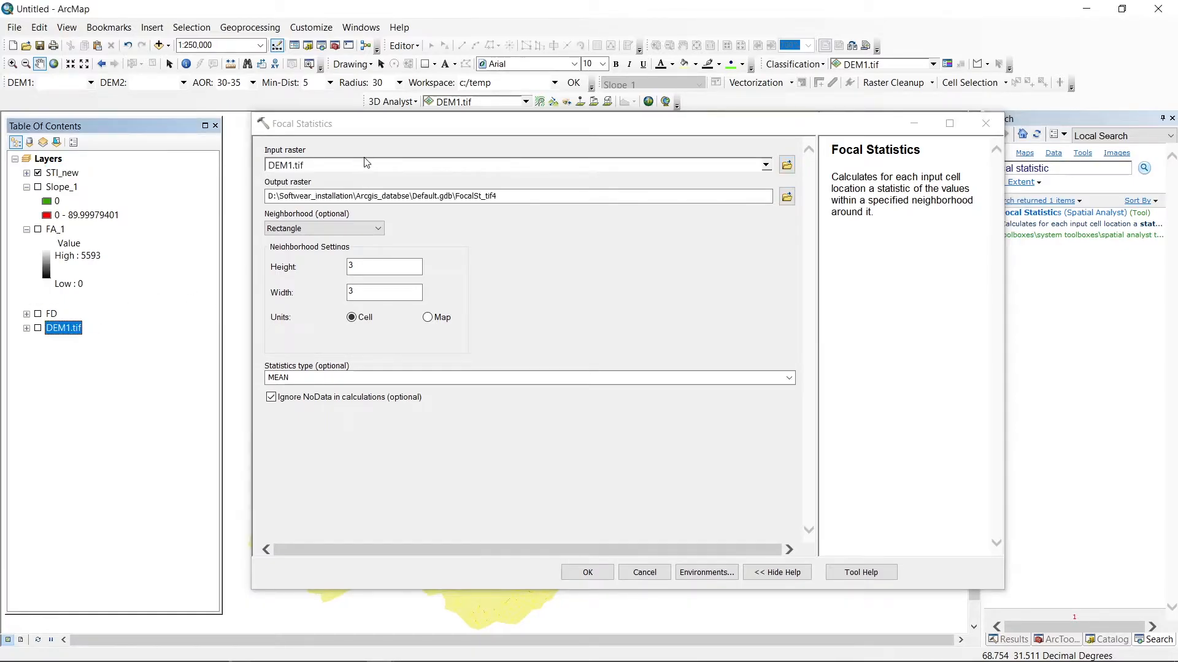
left_click(504, 196)
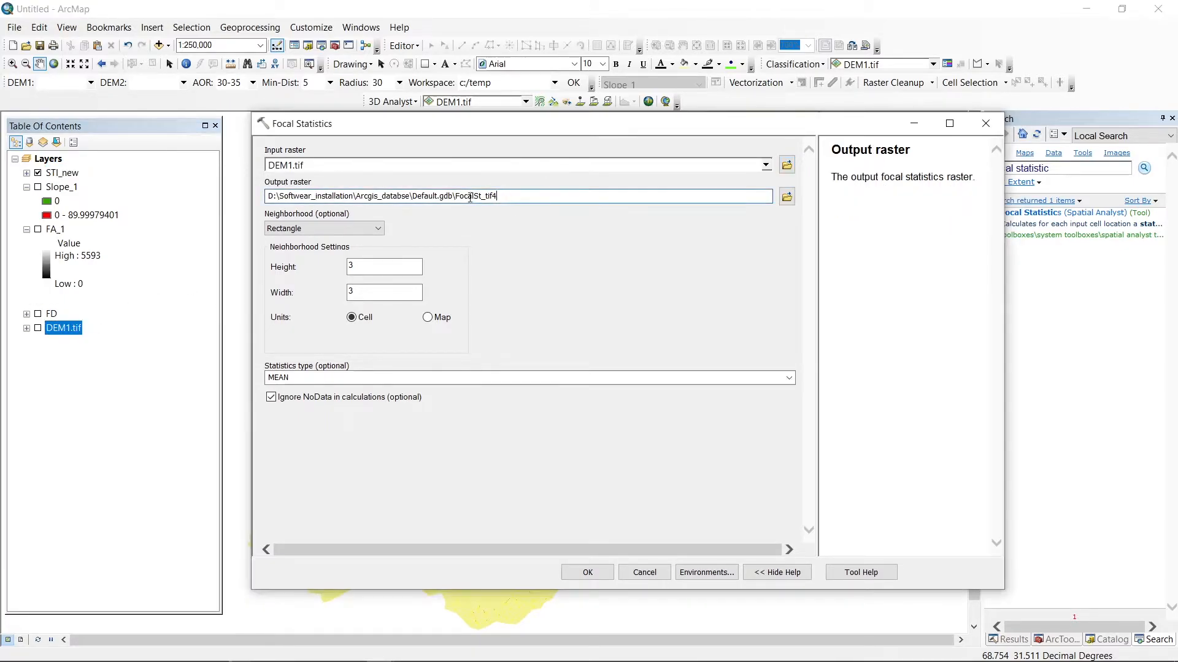
left_click_drag(459, 196, 554, 195)
type("Min")
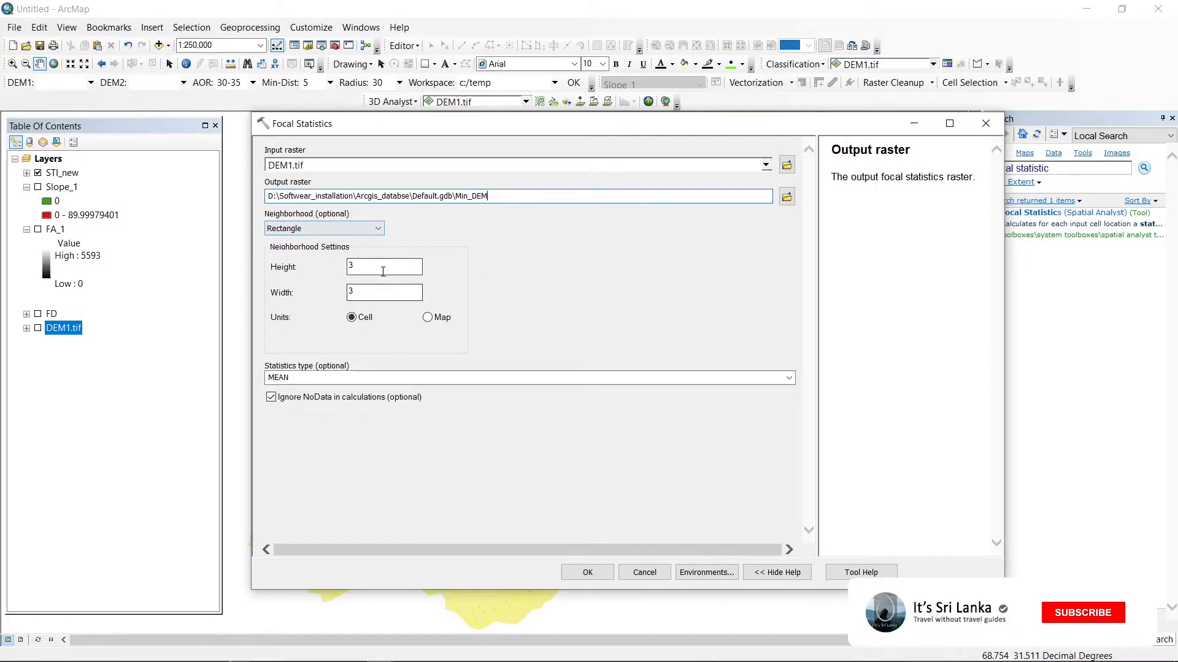
Set the rectangular neighborhood to 10 by 10 cells with the MINIMUM statistic and run Focal Statistics for Min_DEM
double_click(362, 267)
type("10")
key("Tab")
left_click(387, 379)
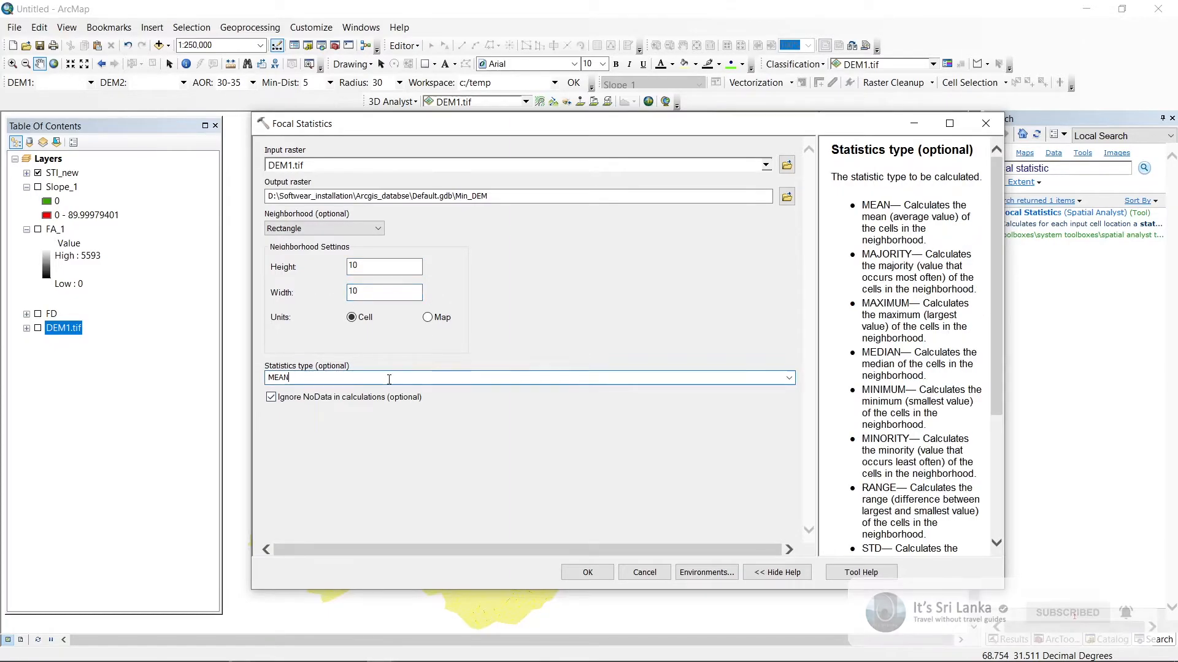
left_click(789, 381)
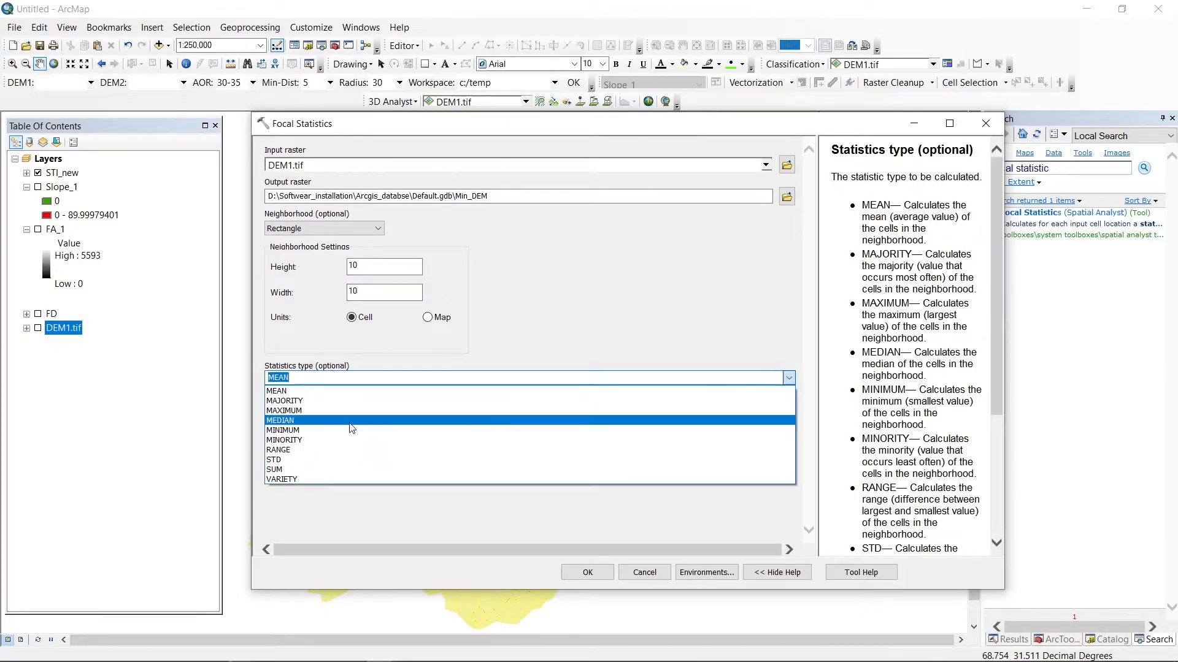
left_click(315, 431)
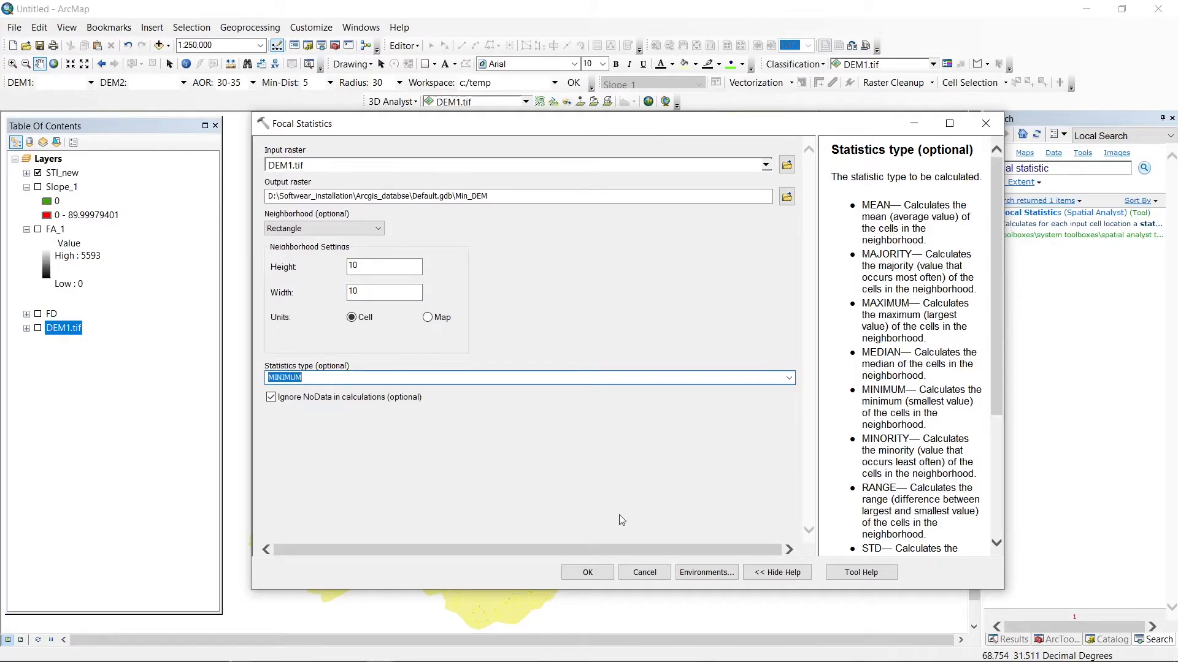
left_click(590, 572)
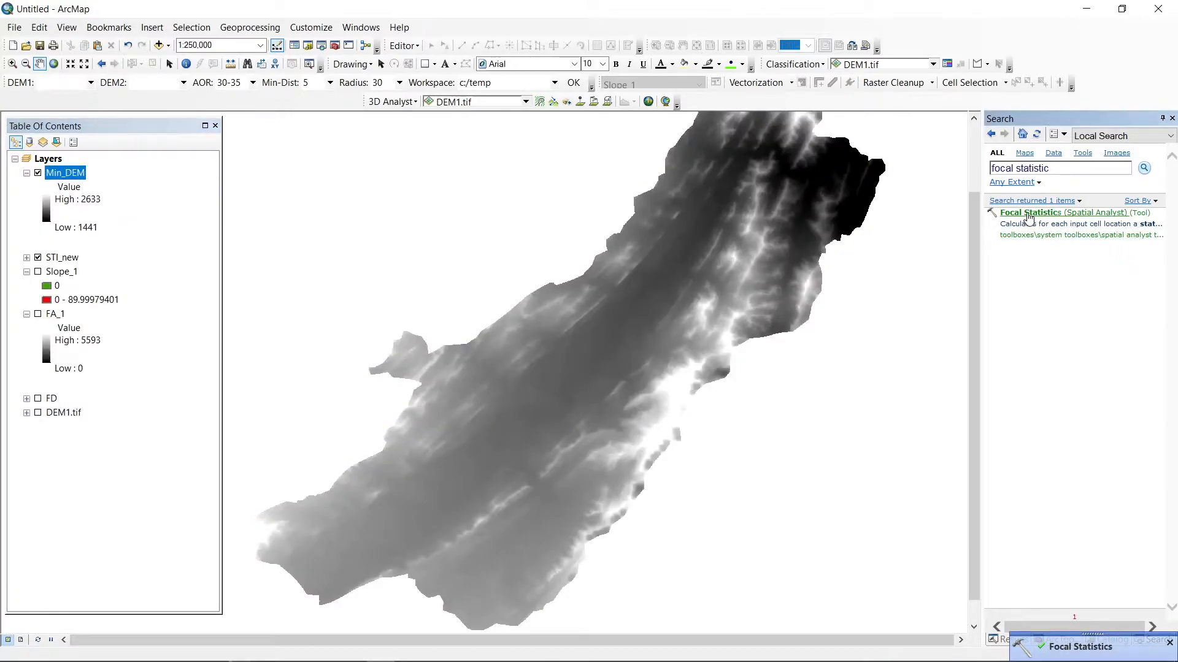
Reopen Focal Statistics with DEM1.tif as the input raster and name the output raster Max_DEM
left_click(1029, 214)
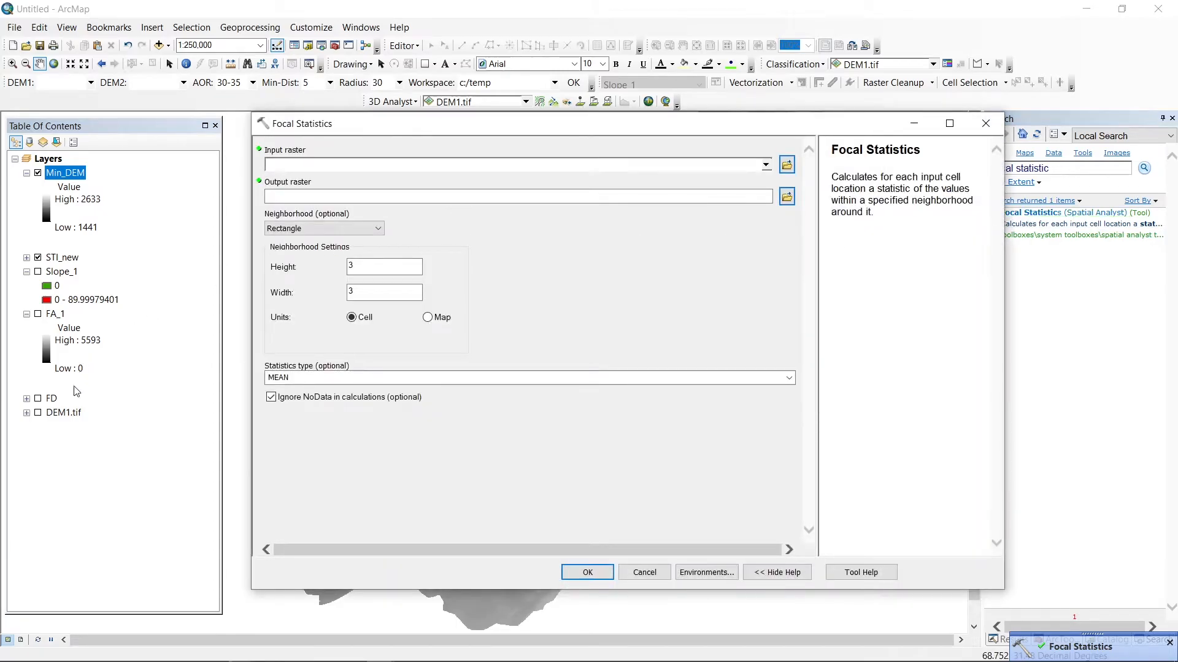
left_click_drag(65, 414, 336, 164)
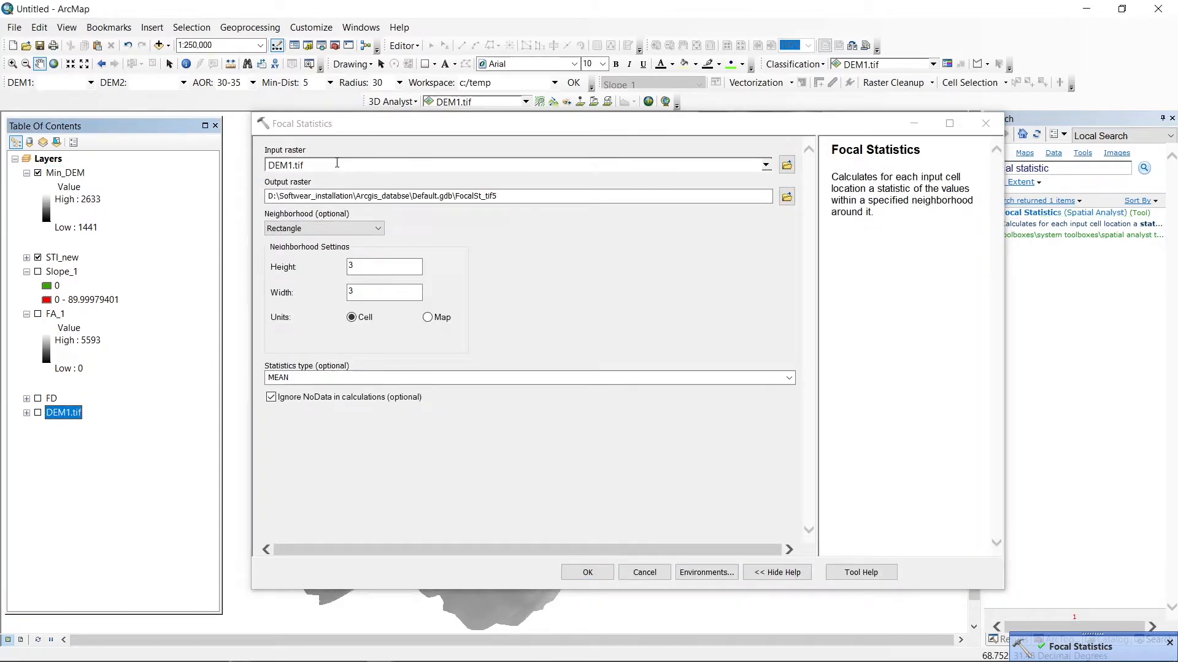
double_click(460, 196)
type("Max")
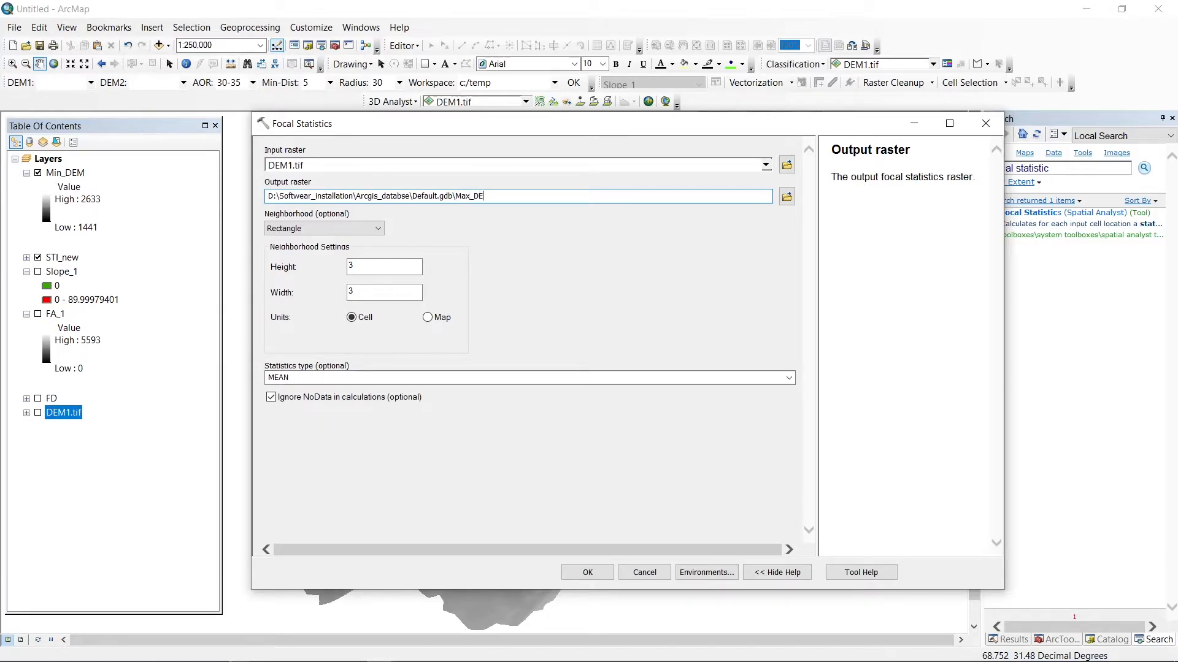
Set the neighborhood to 10 by 10 cells with the MAXIMUM statistic and run Focal Statistics for Max_DEM
double_click(376, 266)
type("10")
key("Tab")
type("10")
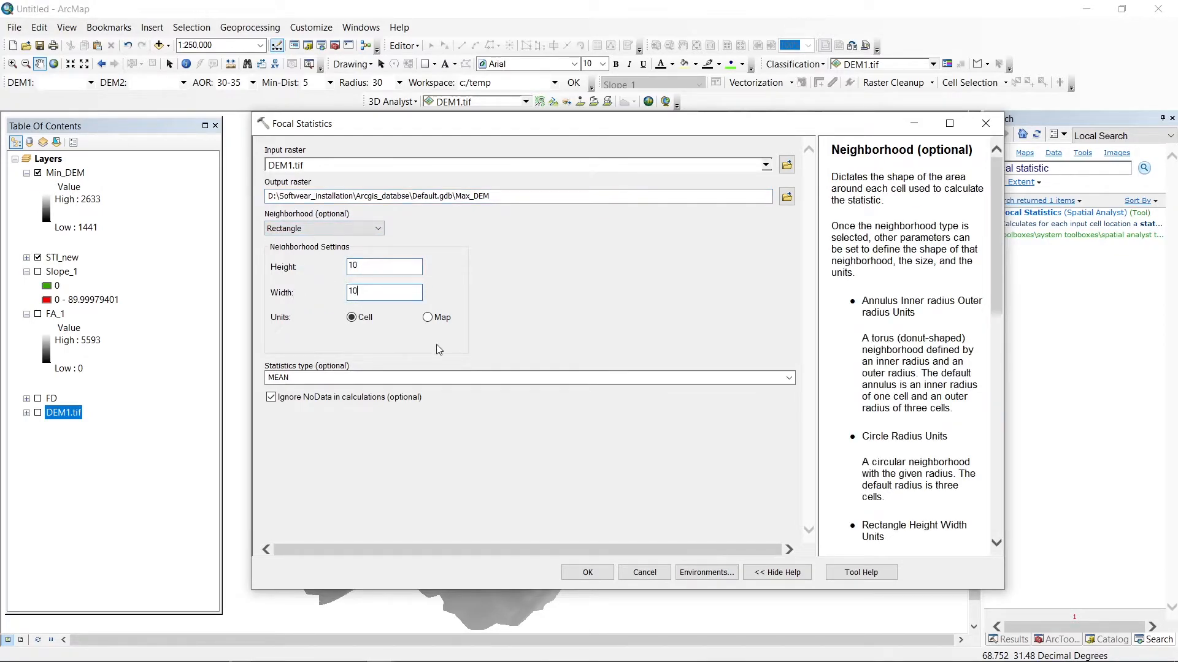
left_click(789, 378)
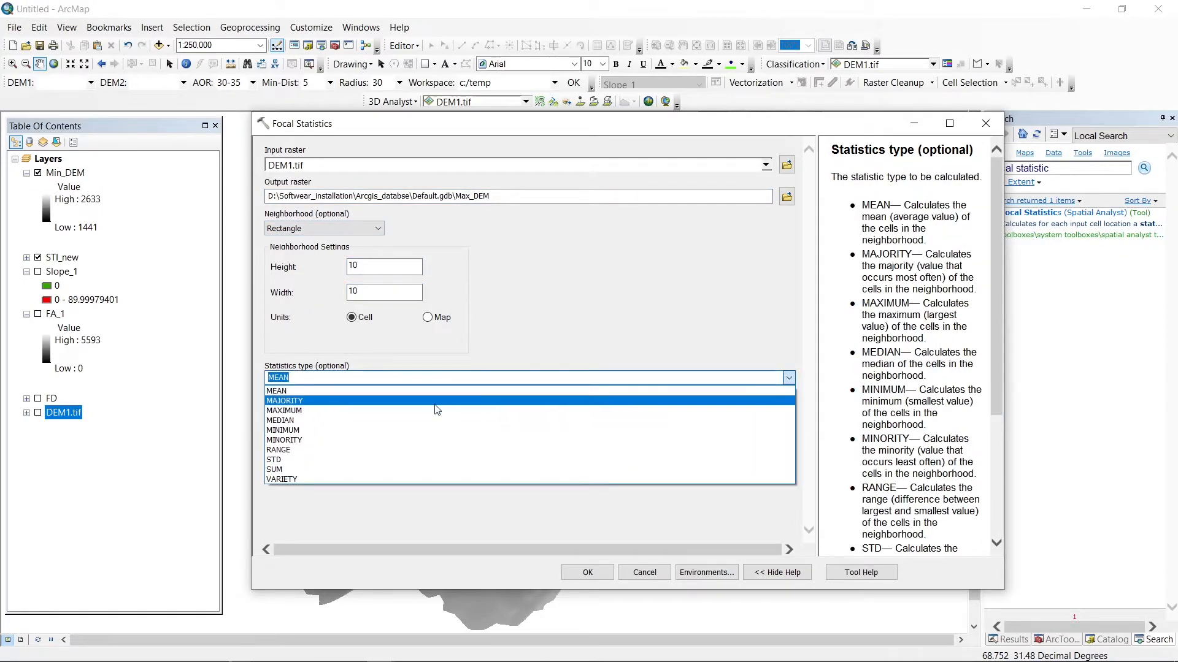
left_click(307, 411)
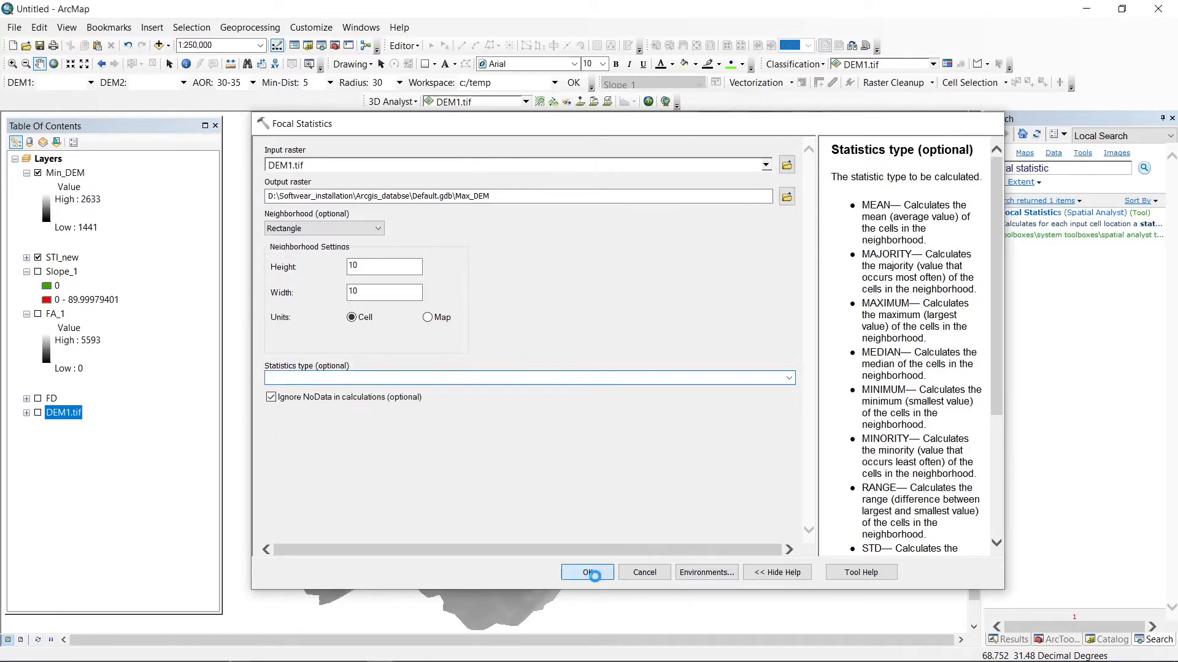
left_click(590, 571)
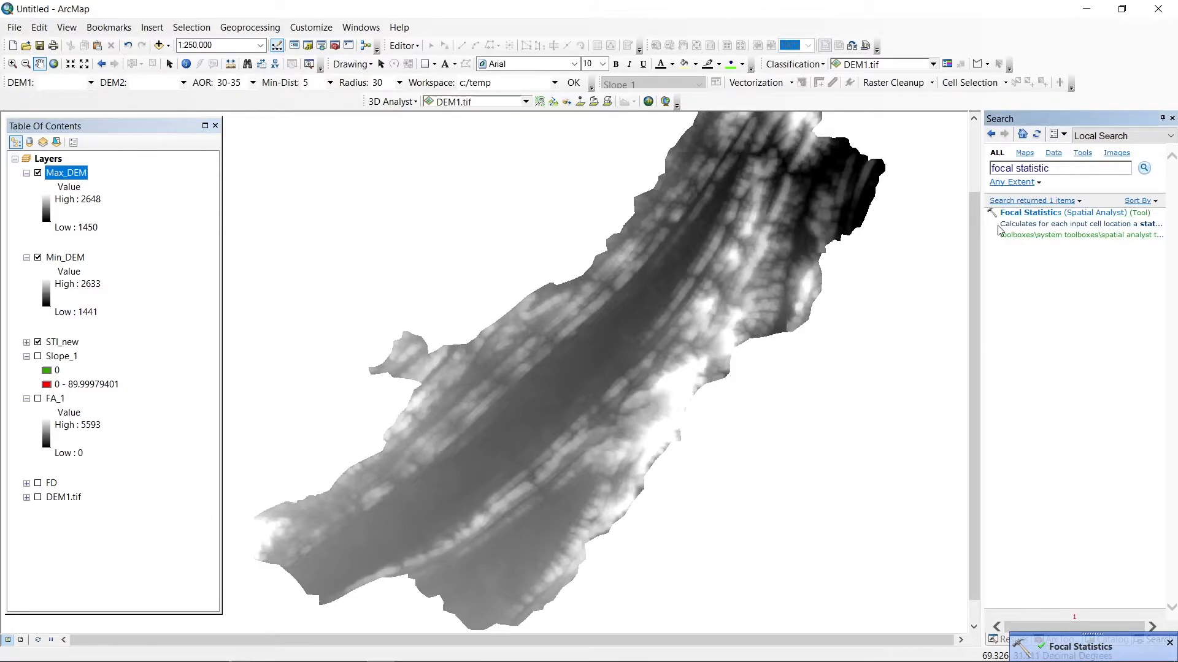
Reopen Focal Statistics with DEM1.tif as the input raster and name the output raster Smooth_1
left_click(1024, 215)
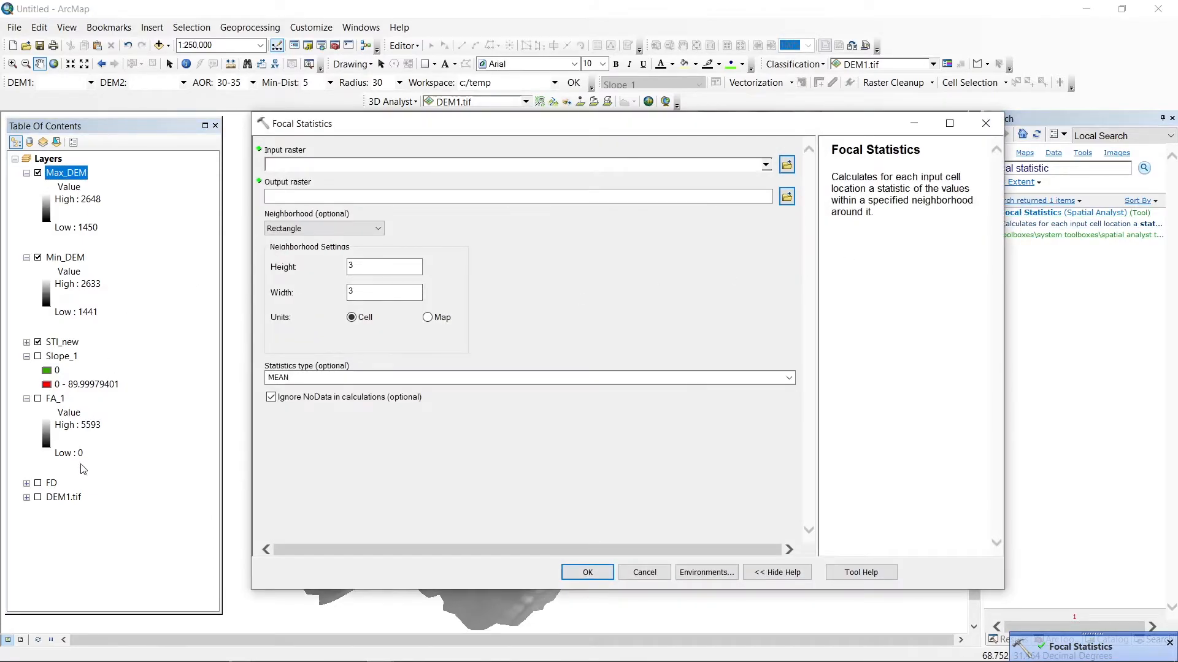
left_click_drag(73, 501, 407, 165)
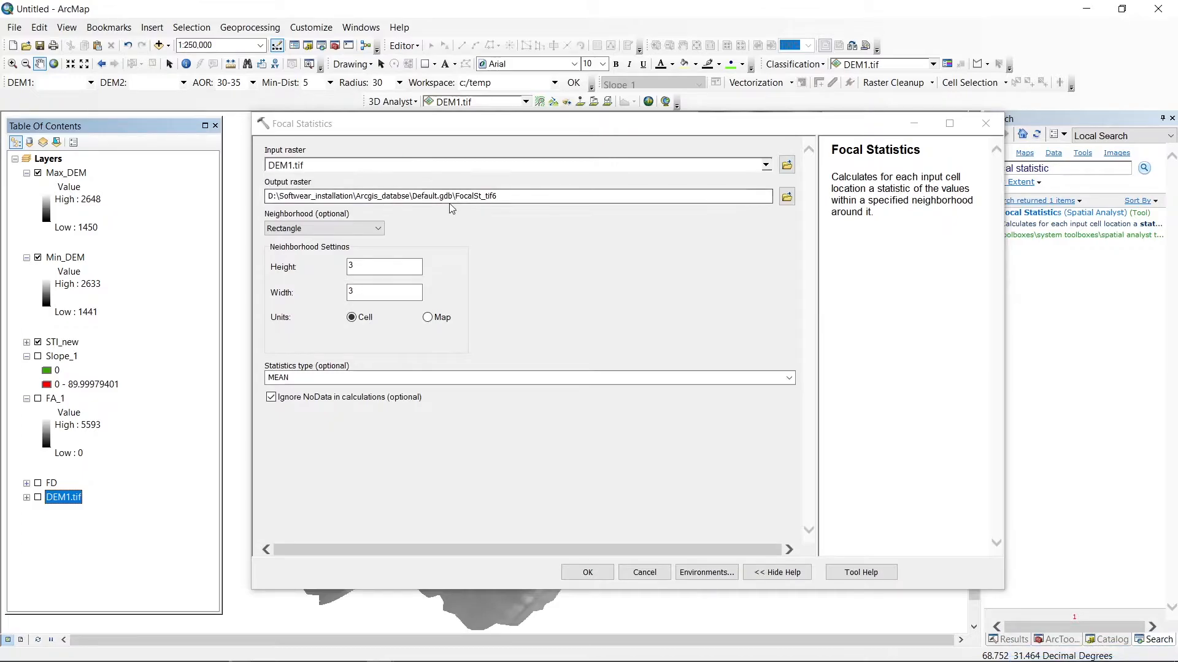
double_click(455, 196)
type("Smooth")
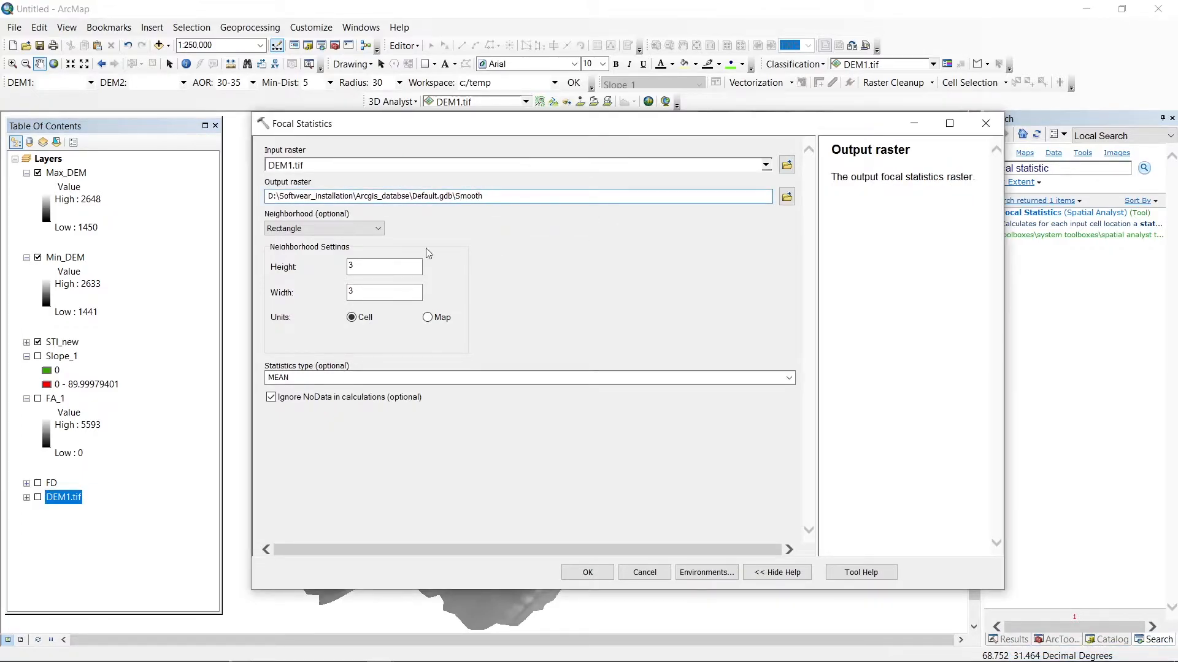
left_click_drag(357, 266, 324, 266)
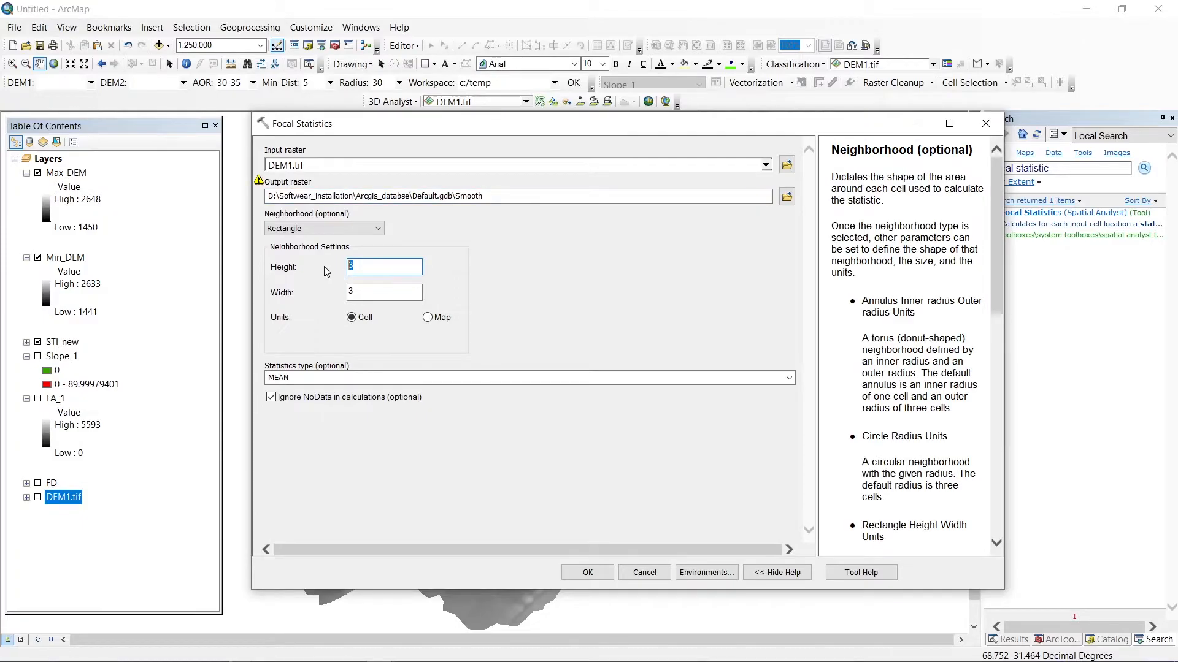
left_click(492, 192)
Set the neighborhood to 10 by 10 cells, keep the MEAN statistic and run Focal Statistics for Smooth_1
left_click_drag(359, 266, 284, 270)
type("10")
key("Tab")
type("10")
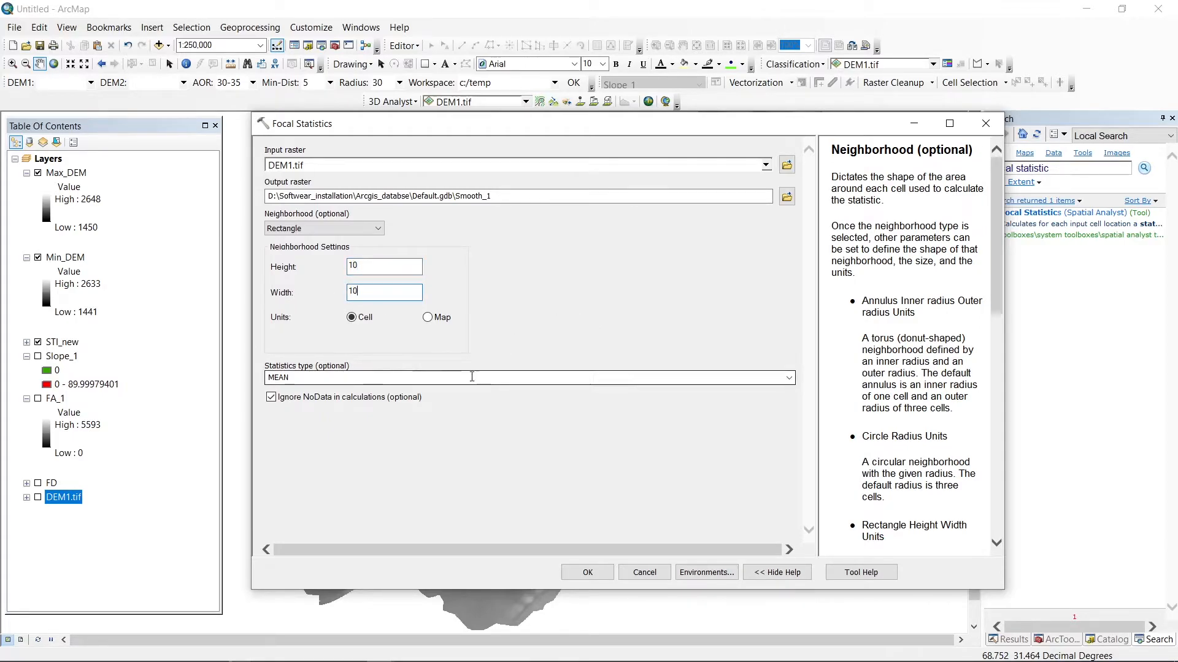
left_click(320, 378)
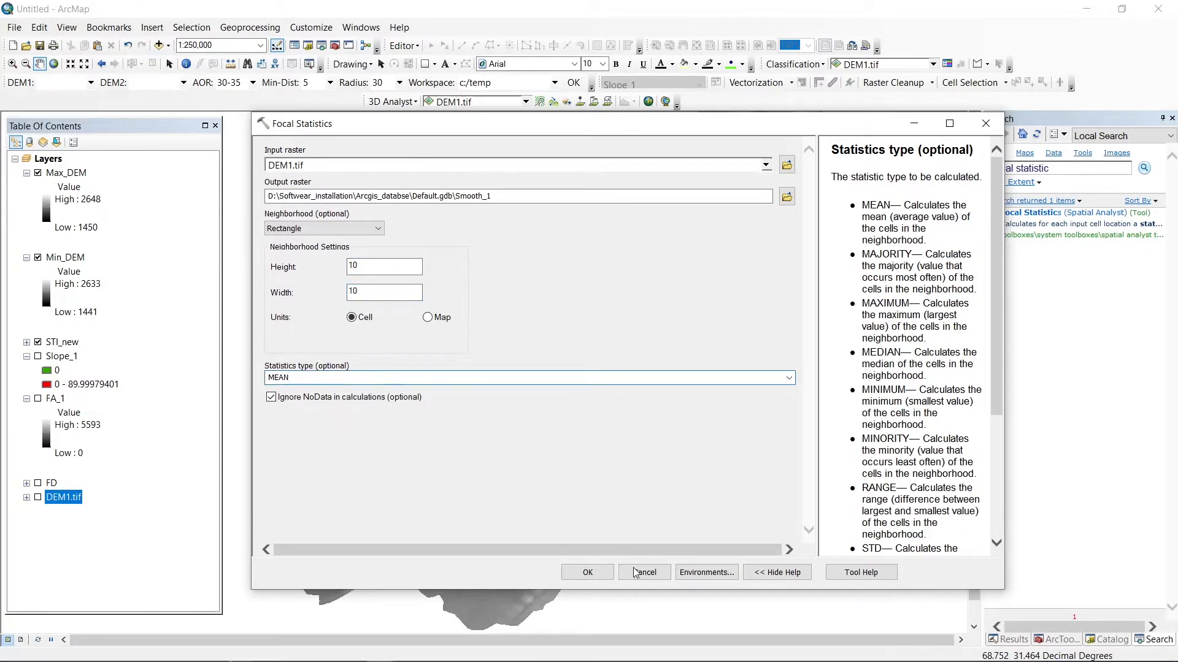
left_click(589, 571)
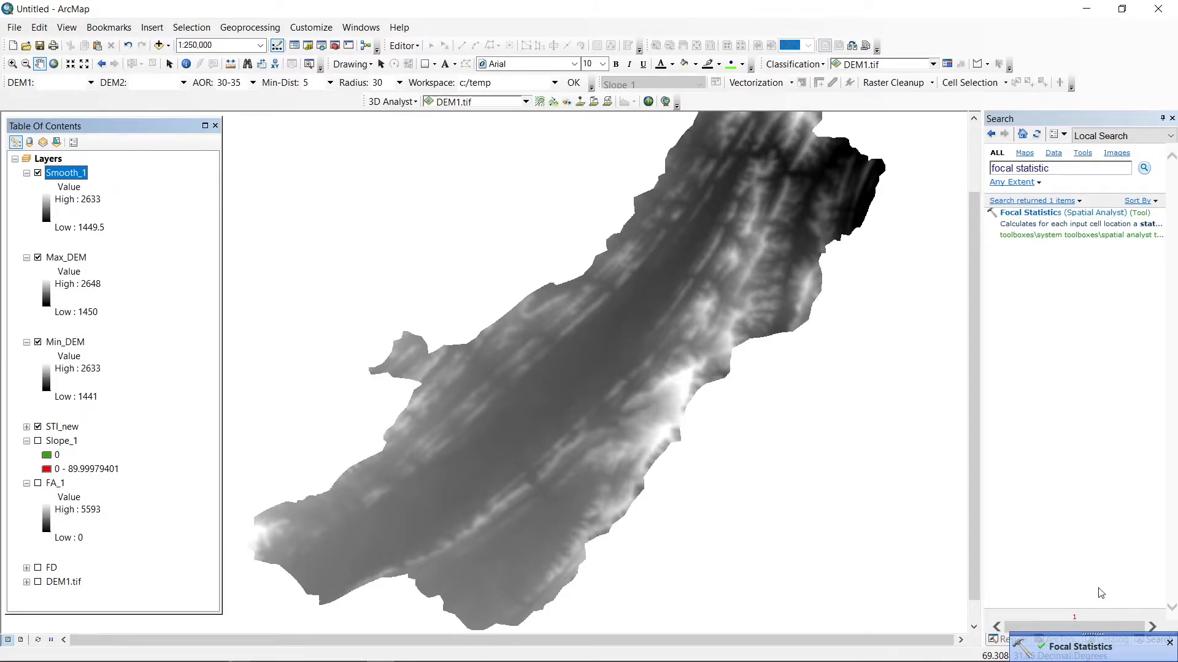
Open the Raster Calculator, copy the TRI formula from the Word formula document and paste it as the map algebra expression
left_click(1169, 643)
left_click(1060, 640)
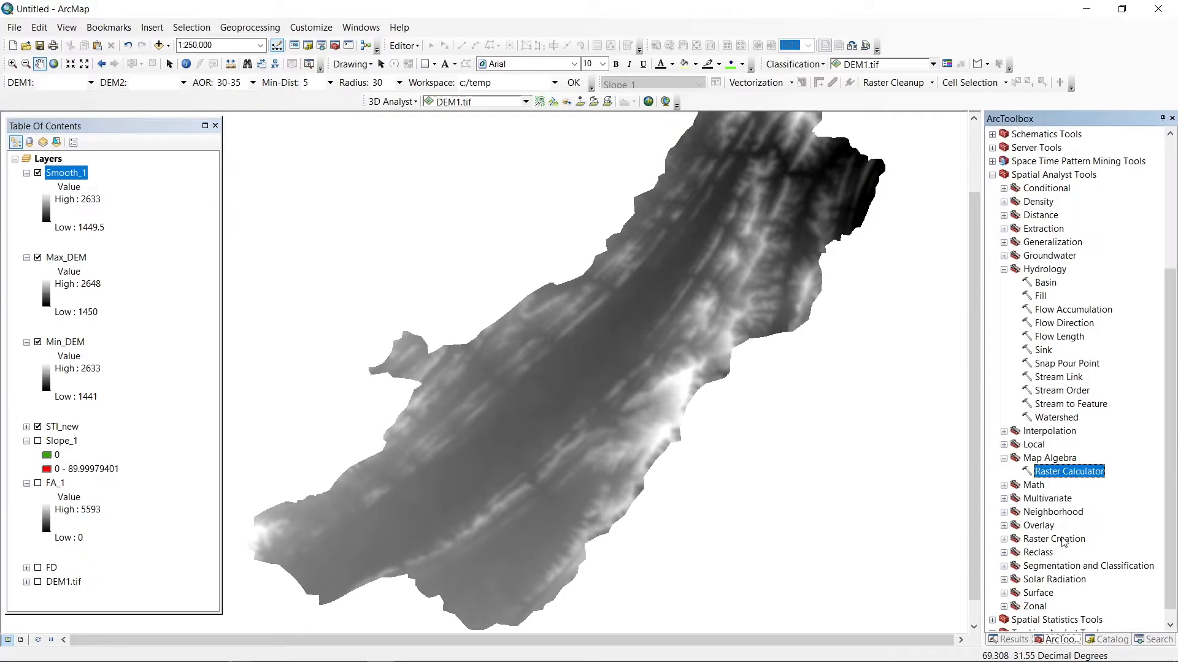
double_click(1066, 477)
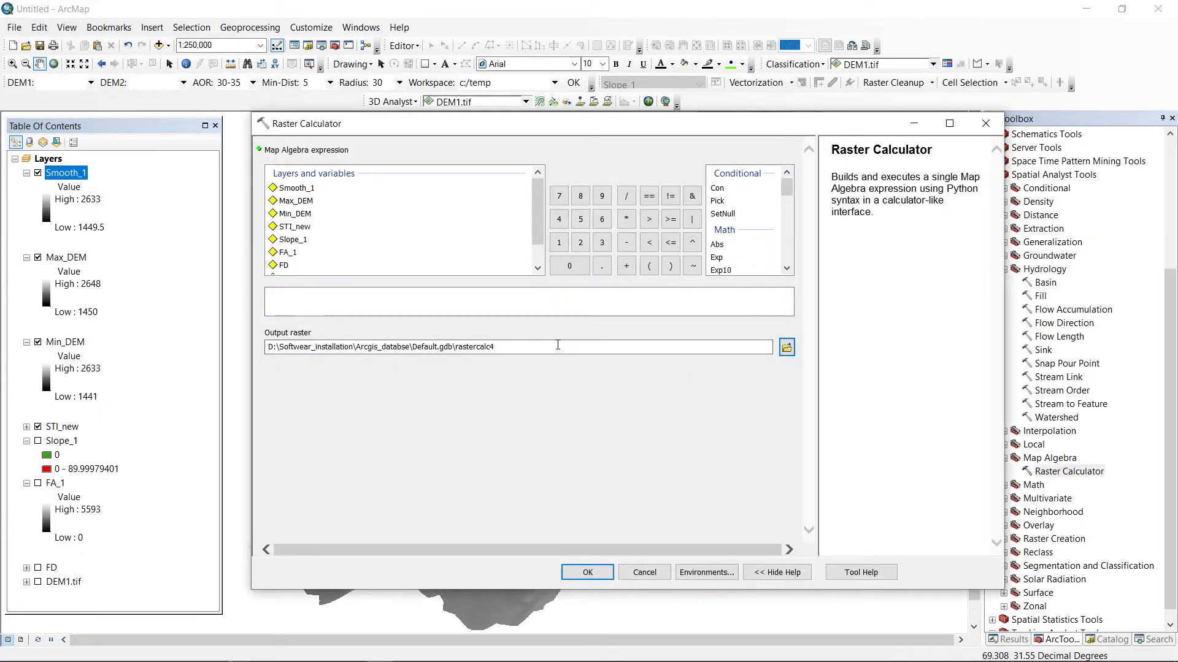
key("alt+Tab")
key("alt+Tab")
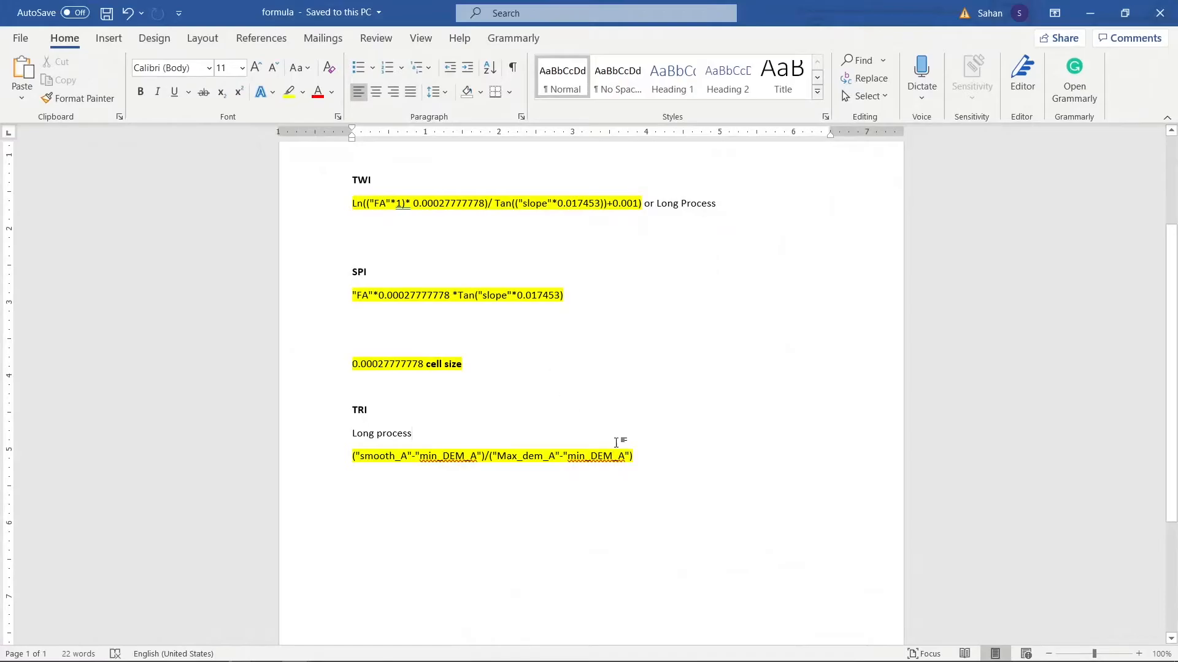
left_click_drag(662, 459, 348, 459)
key("ctrl+c")
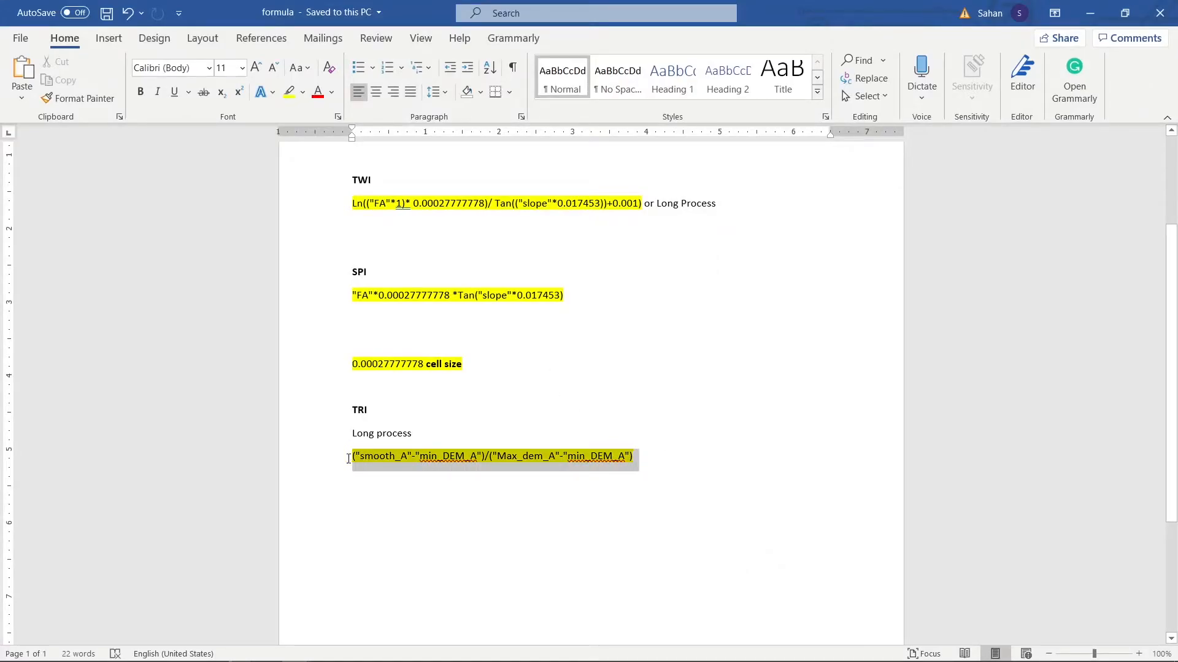
key("alt+Tab")
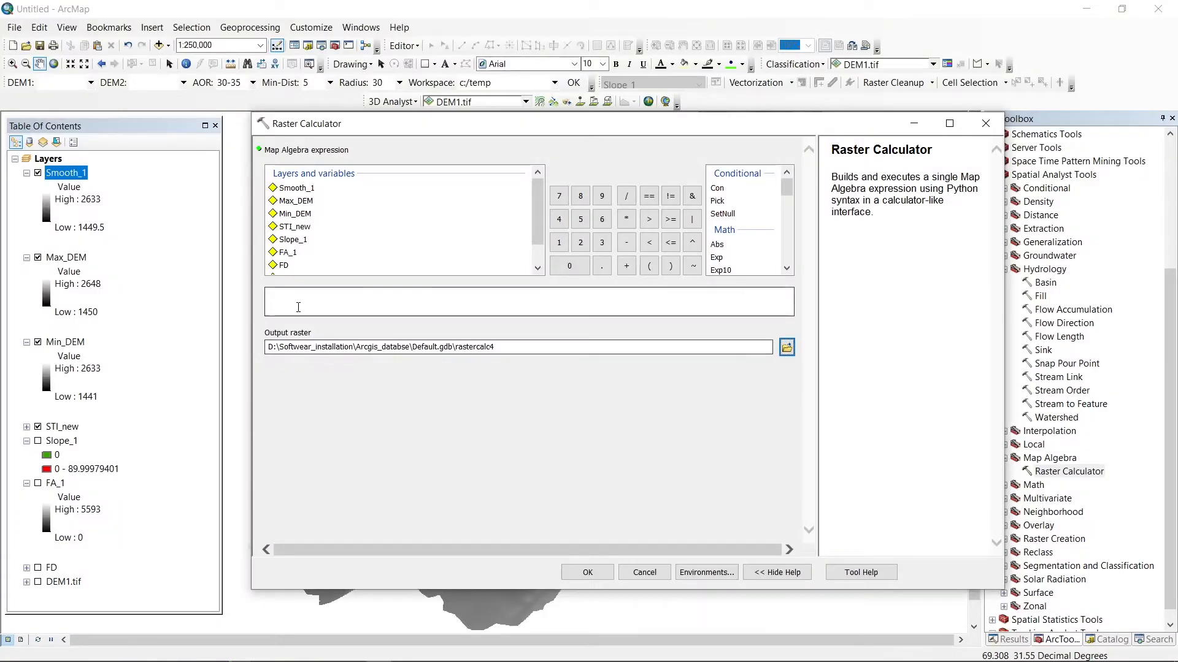
key("ctrl+v")
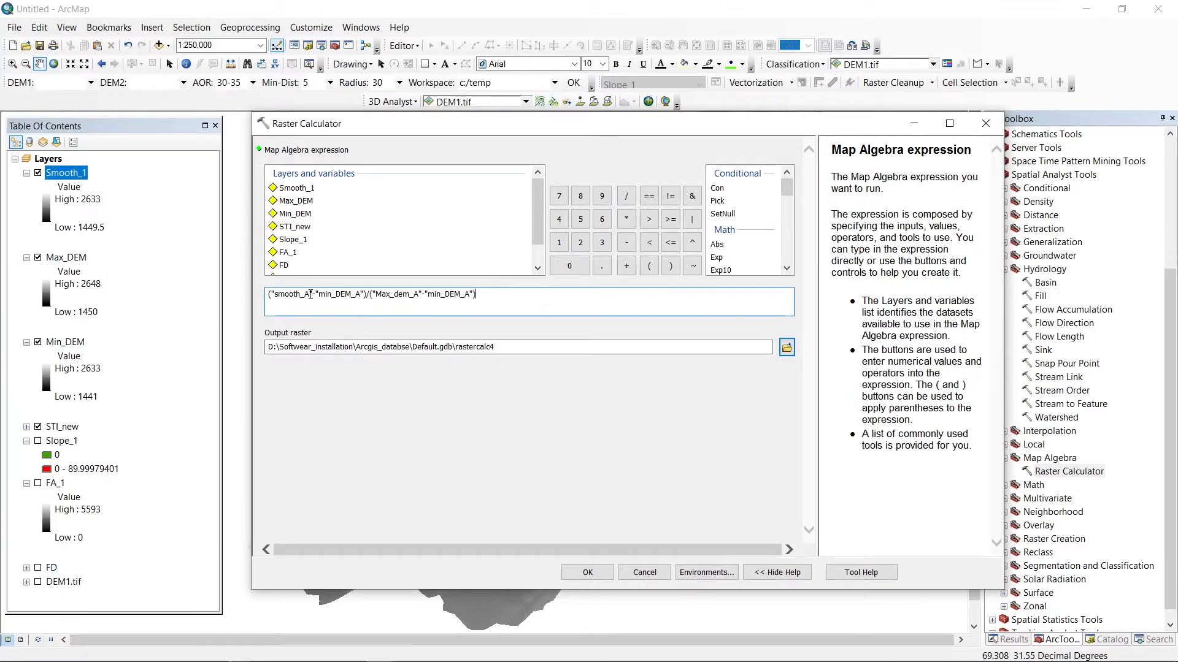
Replace "smooth_A" and "min_DEM_A" in the expression's numerator with the Smooth_1 and Min_DEM layers
left_click_drag(310, 295, 274, 294)
key("BackSpace")
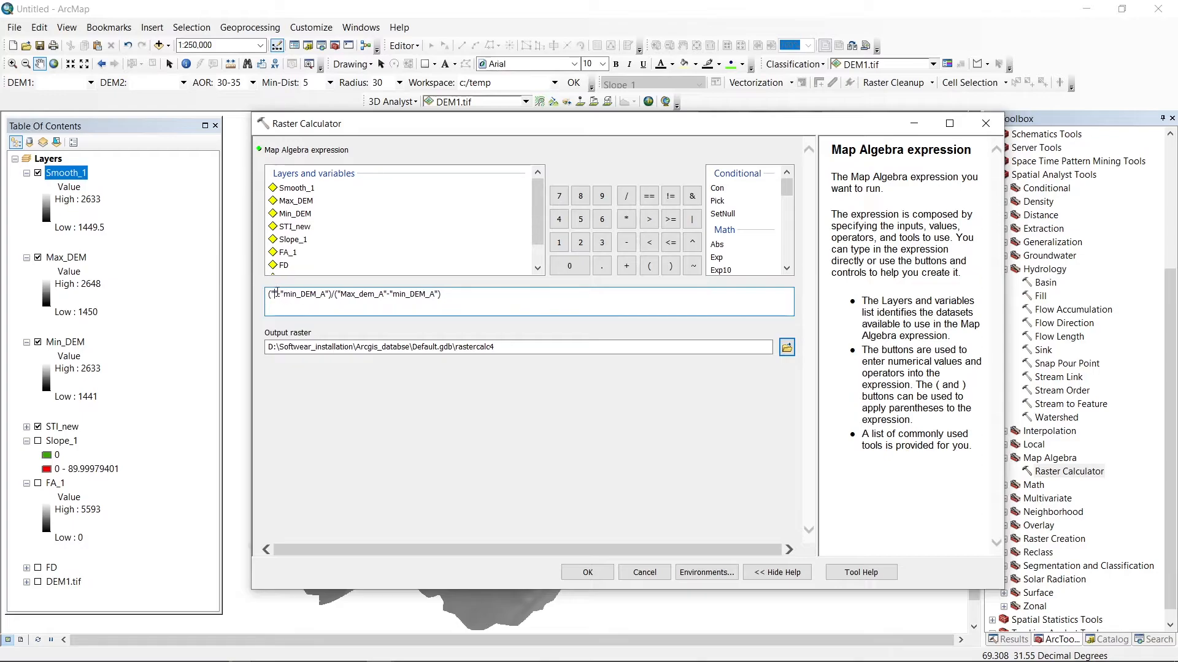
key("BackSpace")
key("BackSpace")
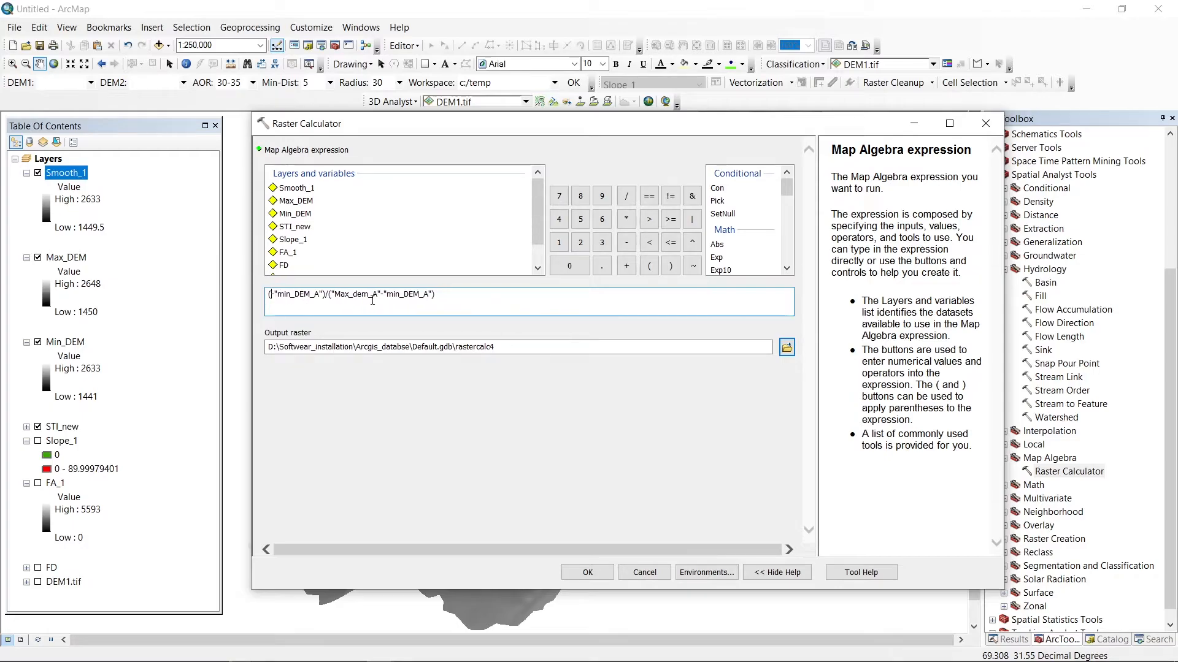
double_click(309, 192)
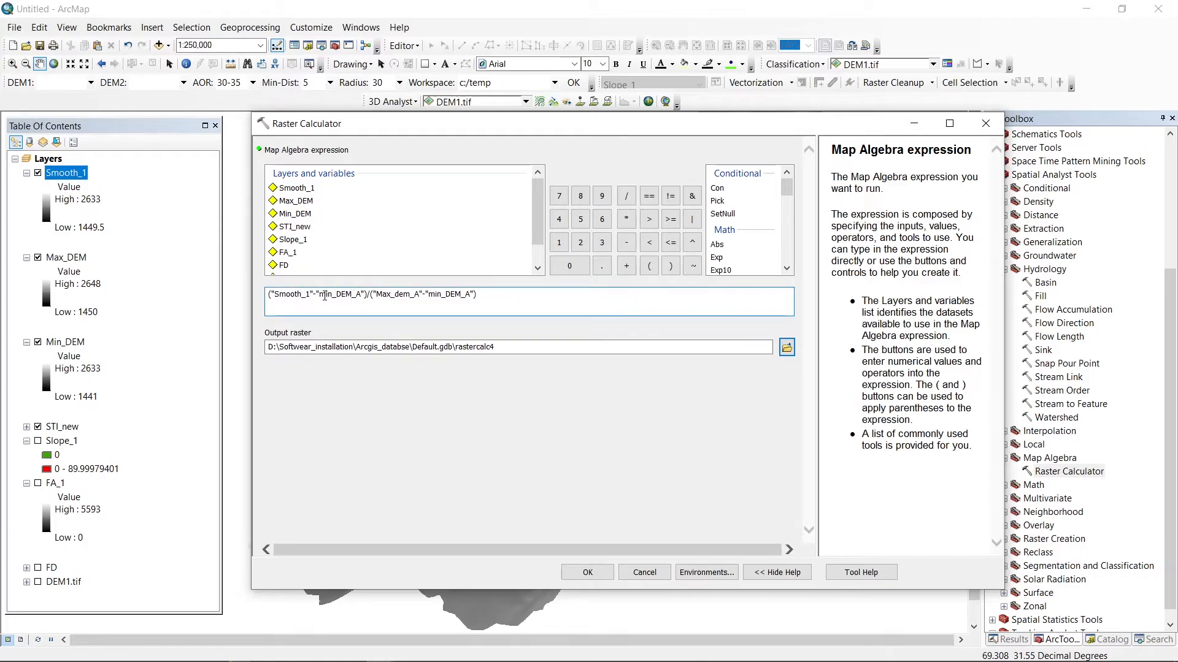
left_click_drag(365, 294, 318, 295)
key("BackSpace")
key("BackSpace")
key("BackSpace")
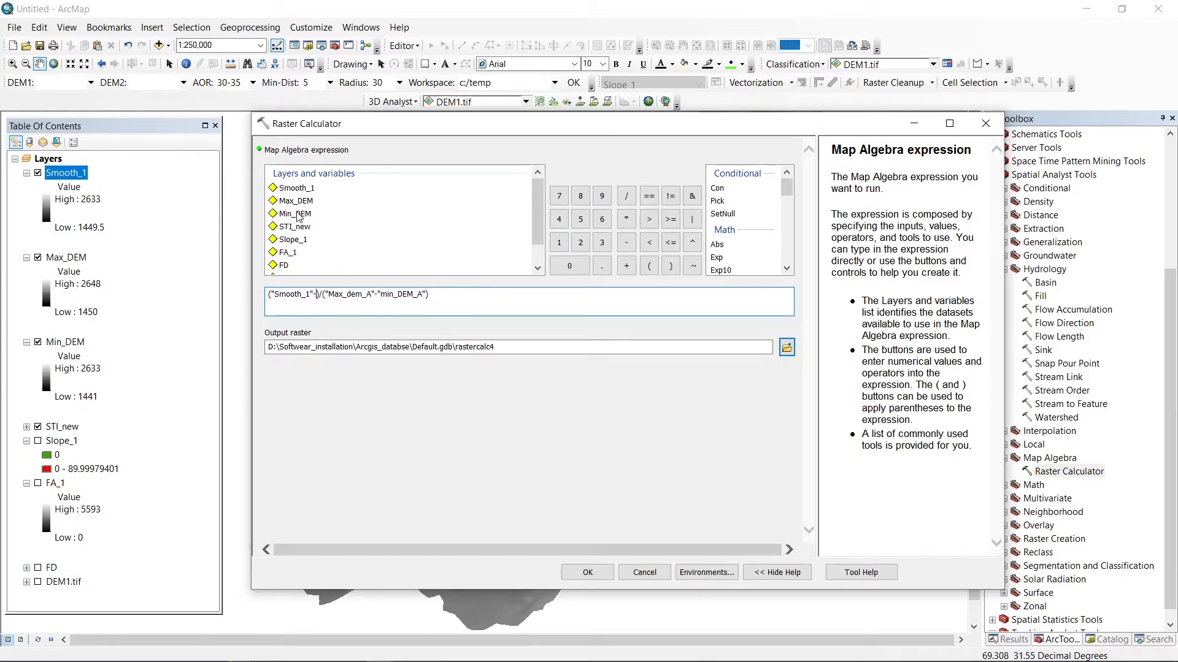
double_click(298, 215)
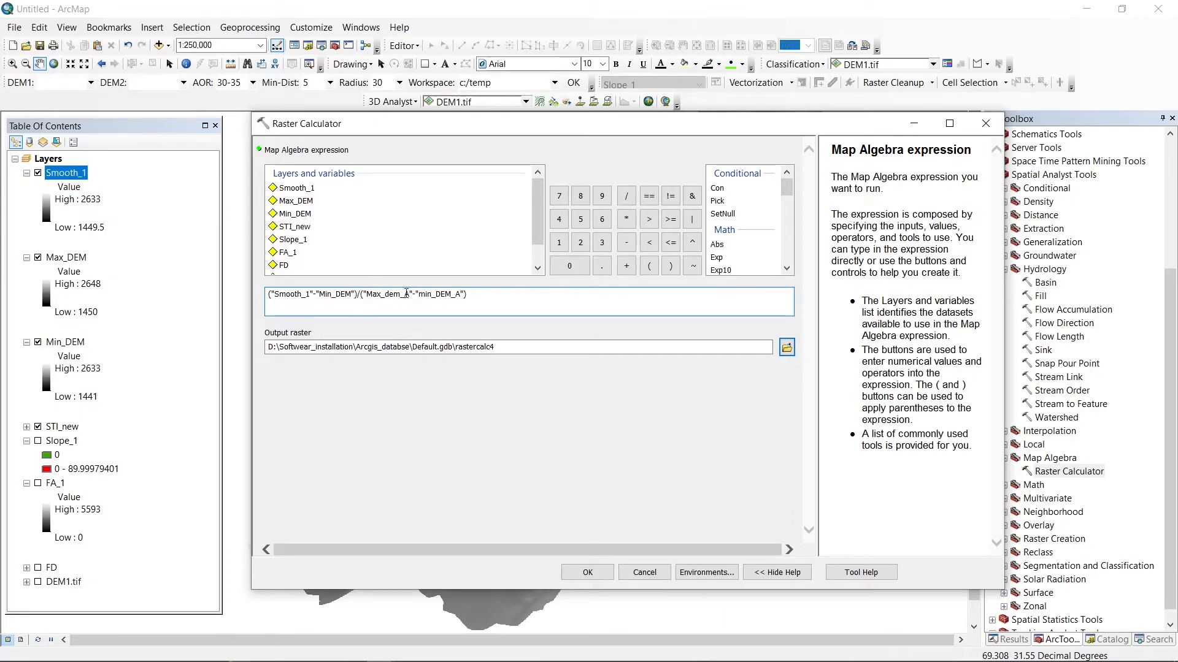
Replace "Max_dem_A" and "min_DEM_A" in the denominator with the Max_DEM and Min_DEM layers, and switch to Word to check the TRI formula
left_click_drag(415, 295, 365, 299)
key("BackSpace")
double_click(306, 207)
left_click_drag(455, 294, 406, 296)
key("BackSpace")
double_click(296, 213)
key("alt+Tab")
key("alt+Tab")
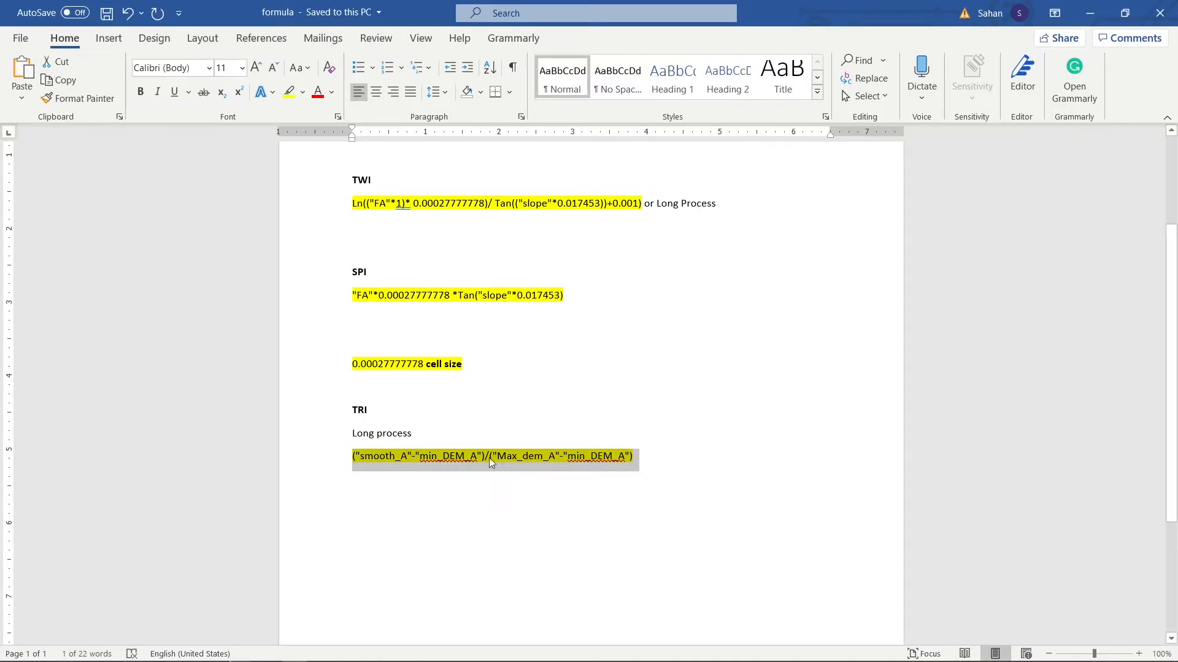
Return to ArcMap, name the Raster Calculator output TRI_1 and run the calculation
key("alt+Tab")
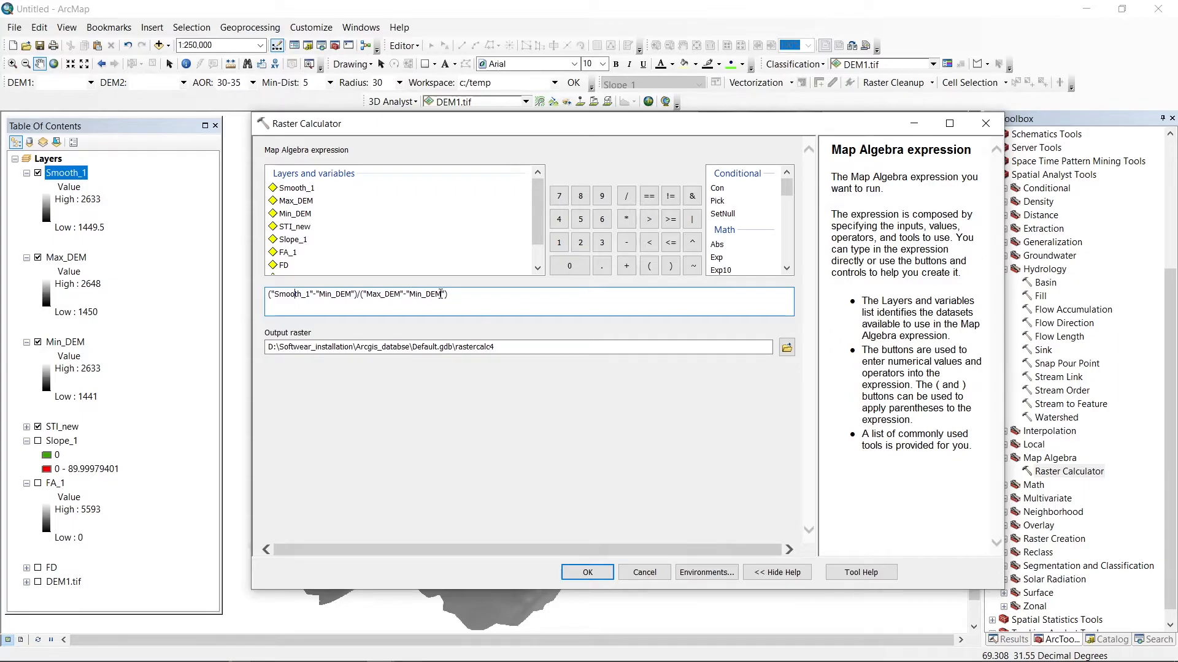
double_click(541, 350)
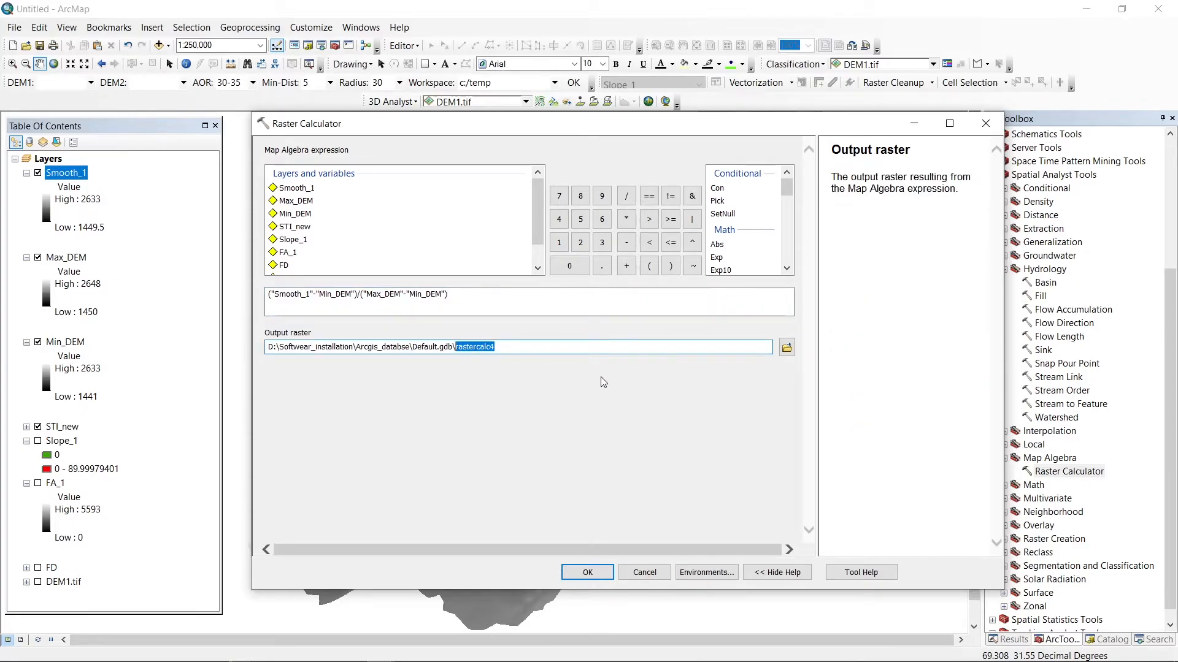
type("TRI_1")
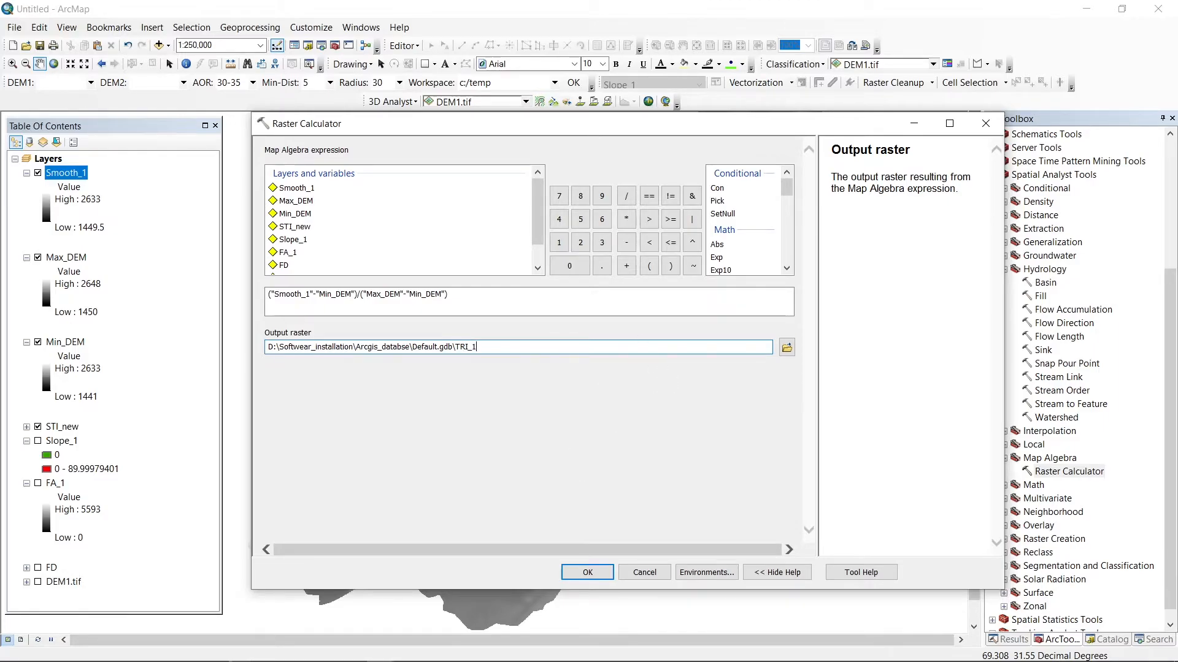
left_click(587, 573)
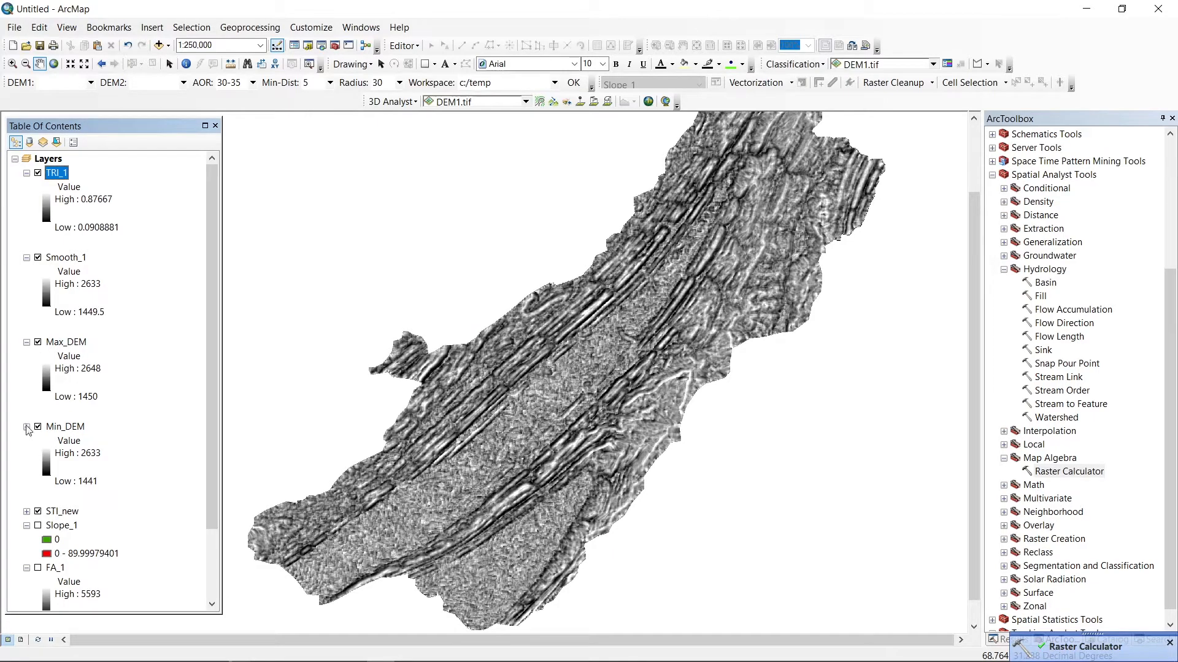
Hide the Smooth_1, Max_DEM and Min_DEM layers and collapse their legends and the TRI_1 legend
left_click(27, 428)
left_click(27, 343)
left_click(27, 257)
left_click(39, 285)
left_click(38, 257)
left_click(38, 272)
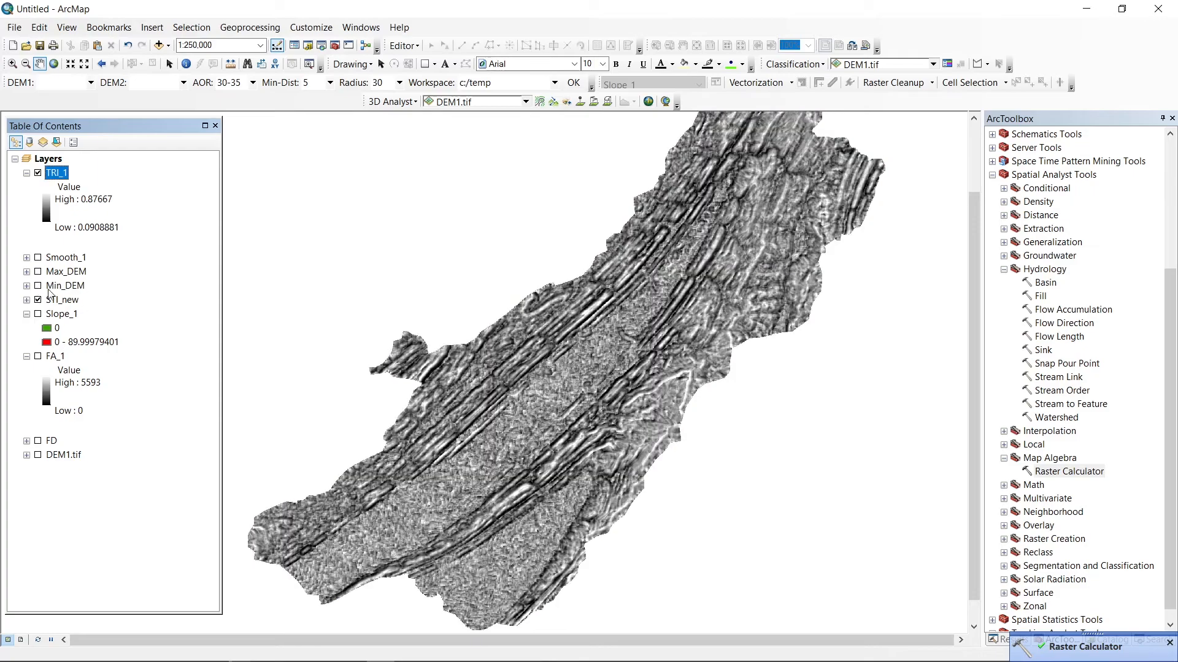
left_click(27, 173)
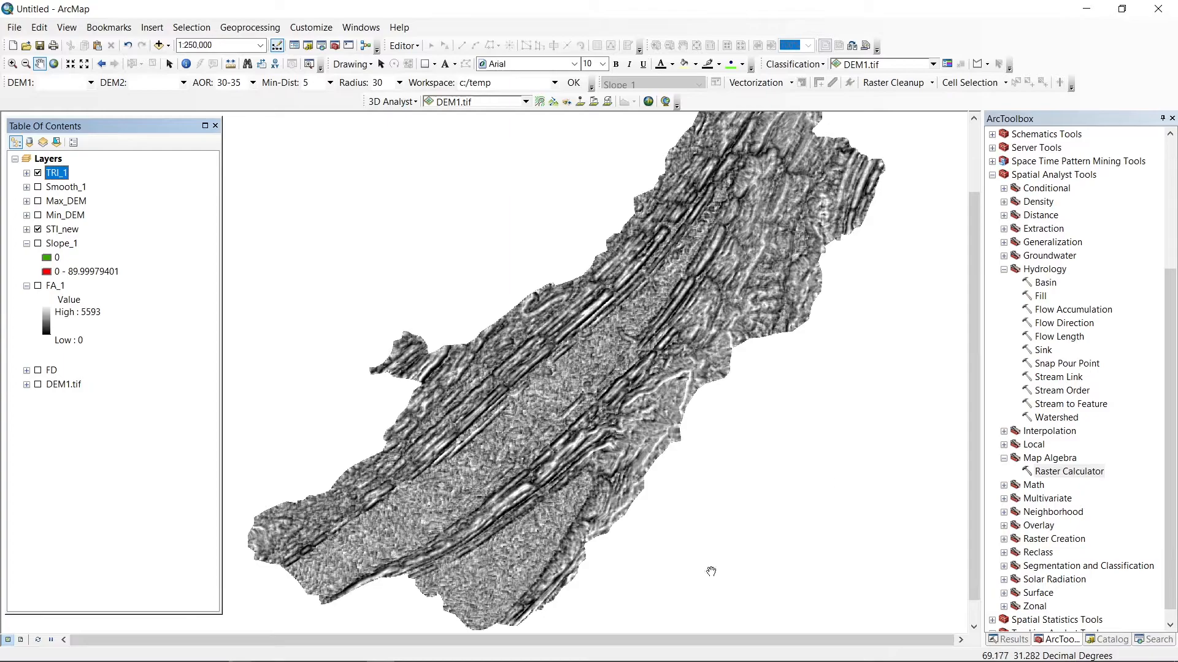
Switch to the formula document in Word, examine the TWI formula and its long-process alternative, and return to ArcMap
mouse_move(392, 661)
mouse_move(301, 655)
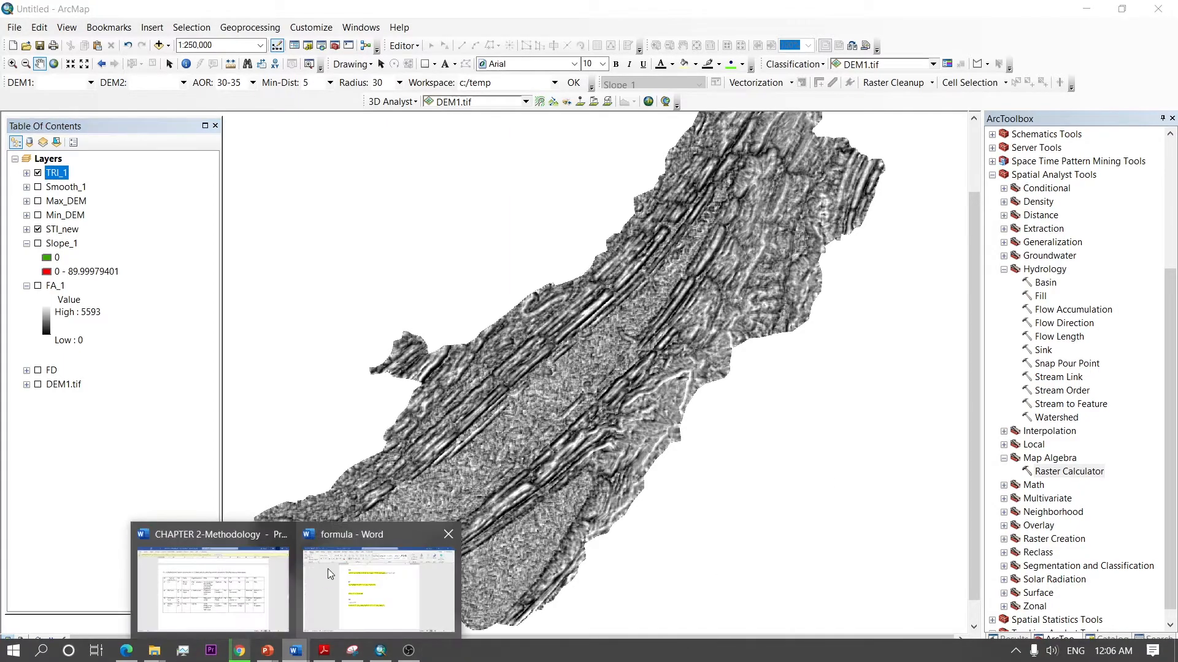
left_click(328, 569)
scroll(445, 362, "up", 2)
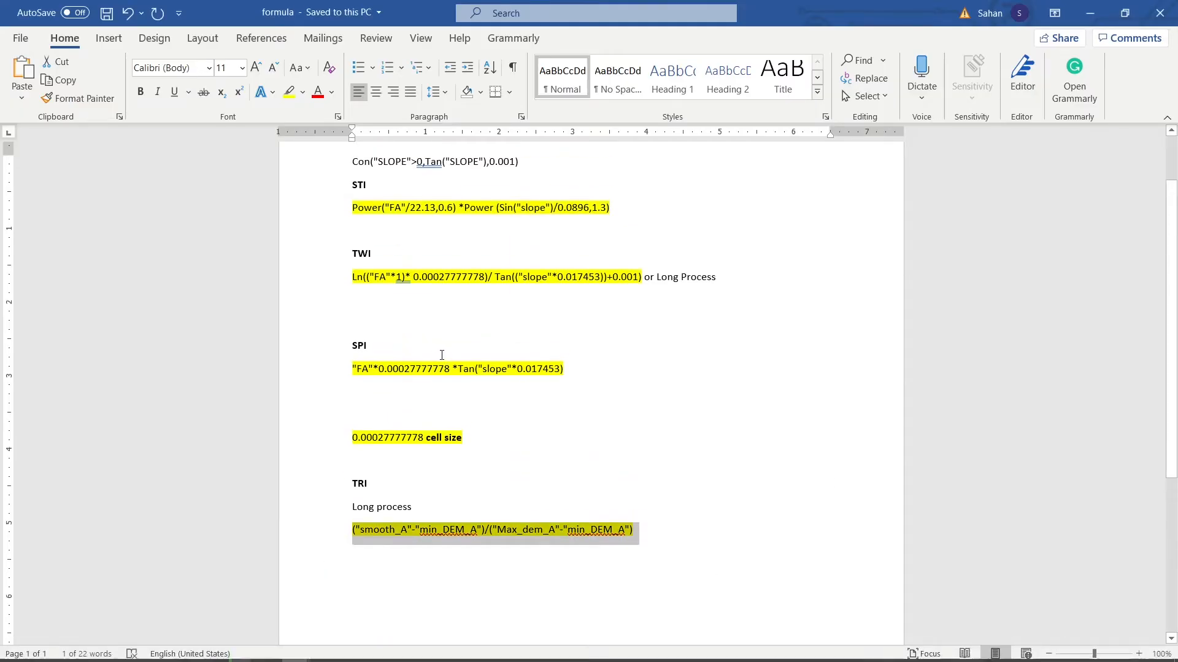
mouse_move(635, 276)
left_mouse_down()
mouse_move(352, 276)
mouse_move(655, 277)
mouse_move(641, 277)
left_mouse_up()
left_click(450, 309)
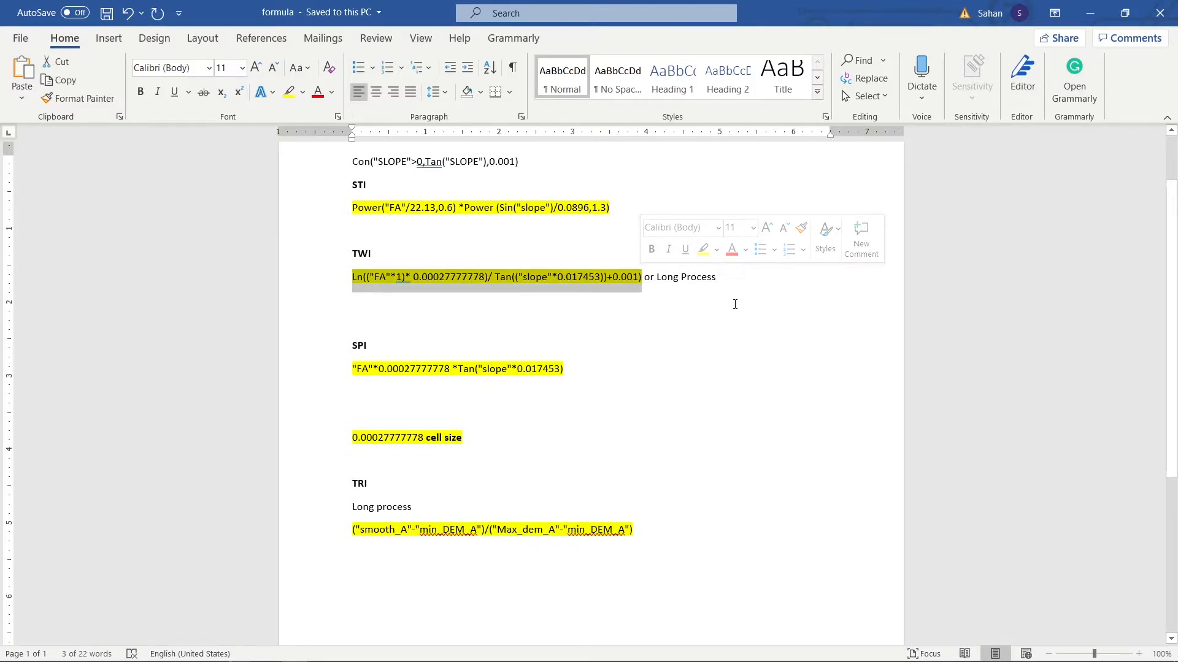
left_click(717, 296)
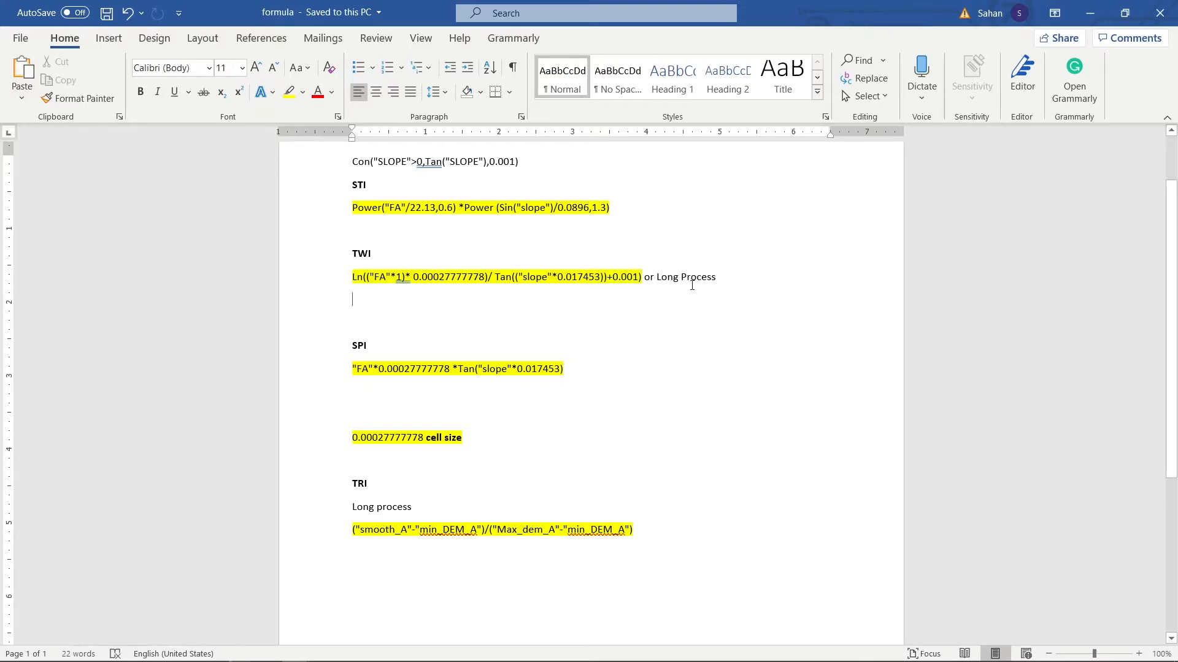
left_click_drag(655, 277, 757, 292)
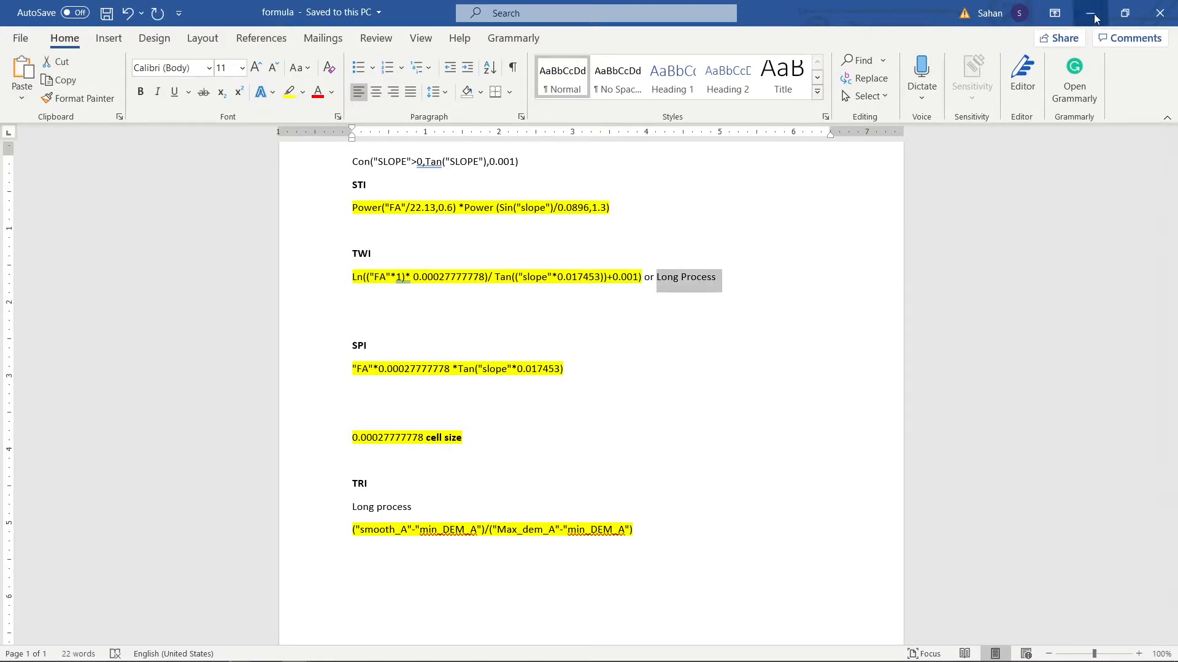
left_click(1089, 13)
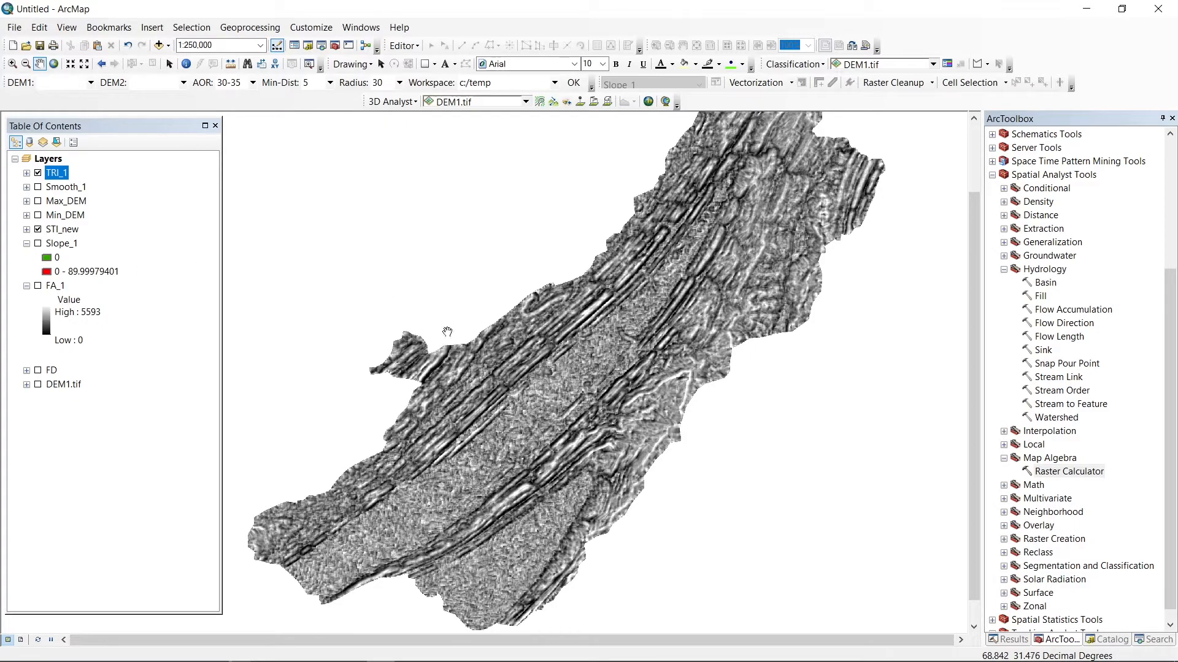
Open the Raster Calculator and enter the slope conversion expression ("Slope_1"*1.570796)/90
double_click(1083, 471)
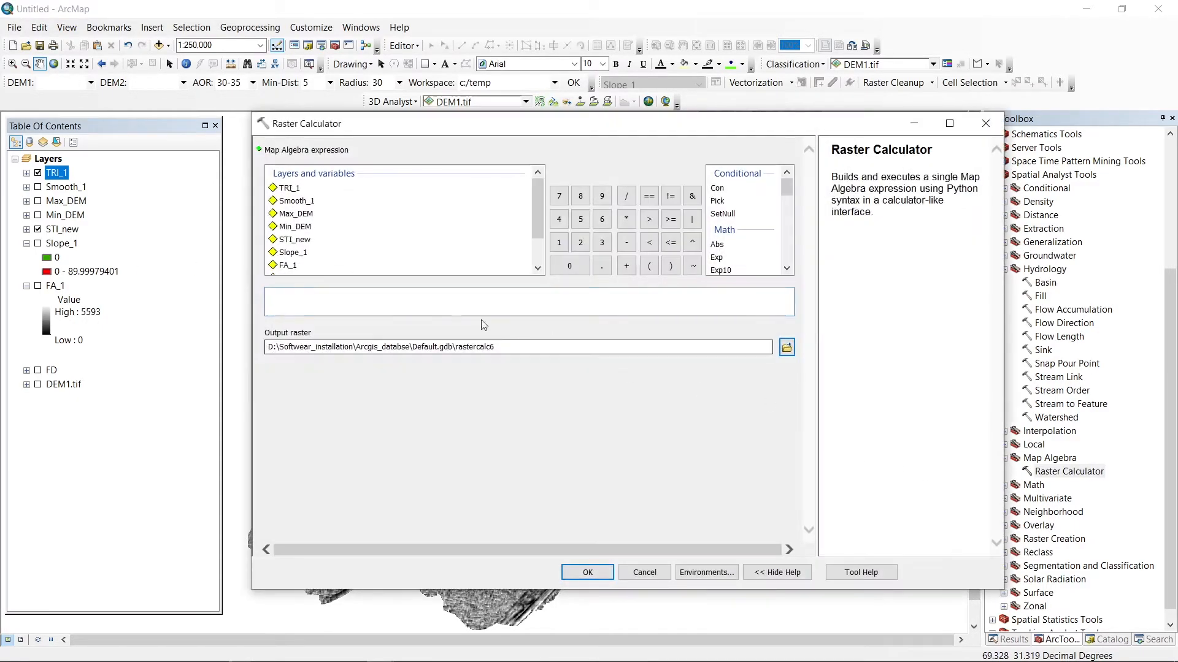
left_click(304, 299)
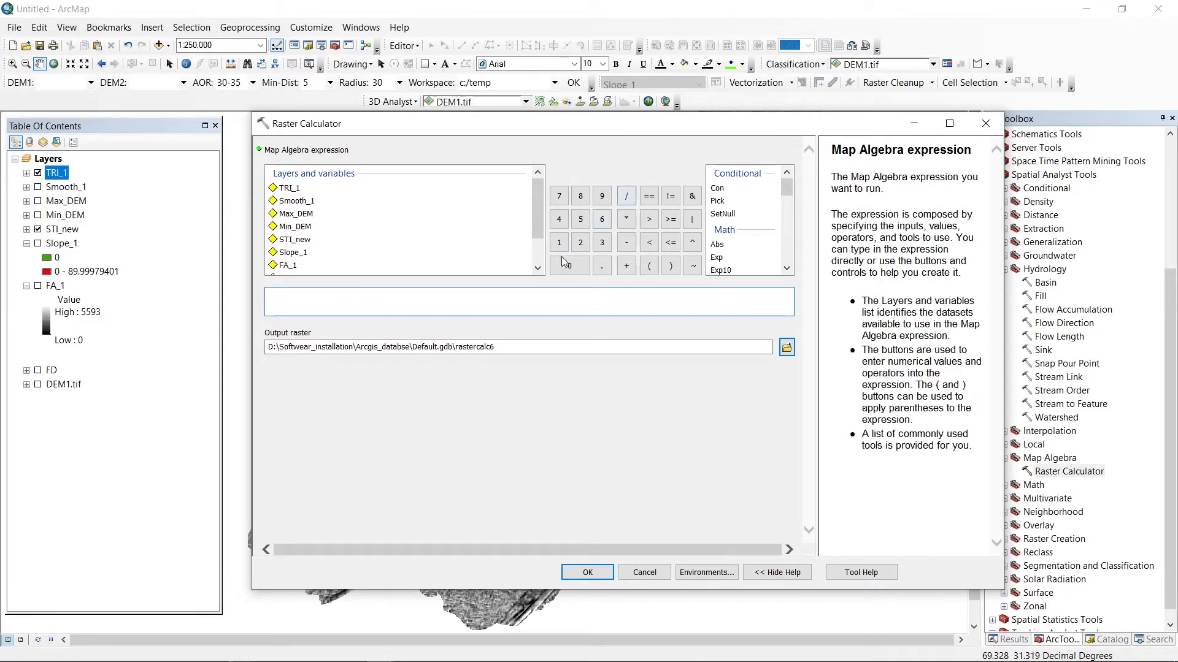
left_click(650, 265)
left_click(671, 266)
double_click(293, 252)
type("*1.570796)/90")
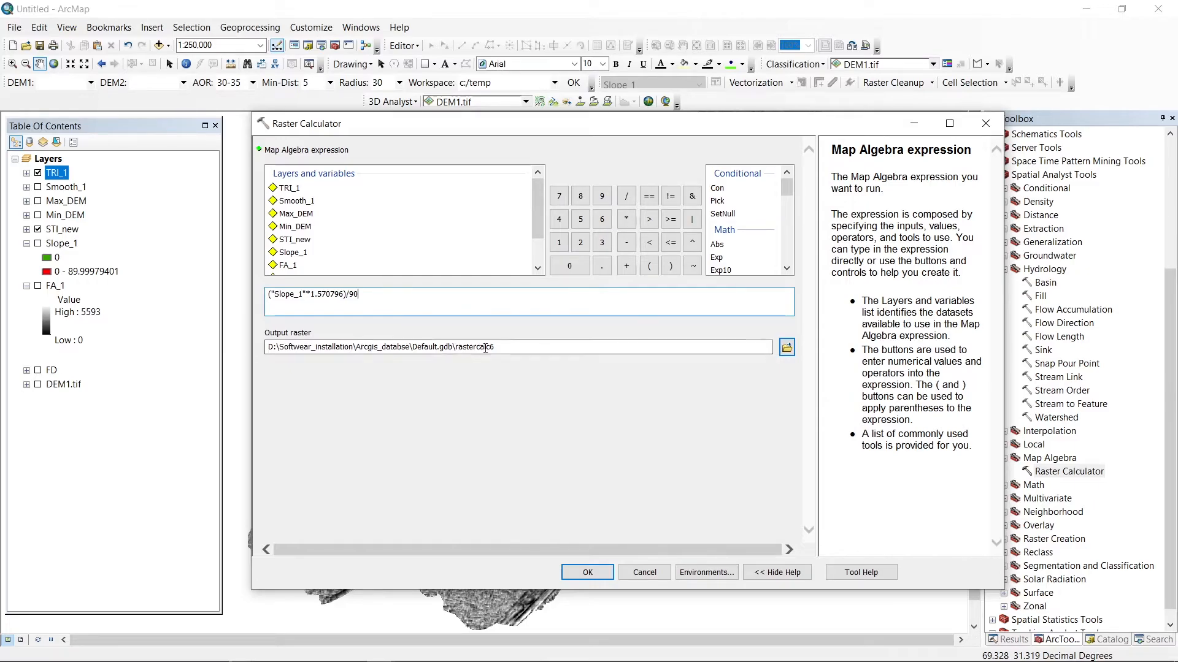
Name the output raster Slope_S in Default.gdb and run the slope conversion
left_click_drag(458, 348, 551, 348)
key("BackSpace")
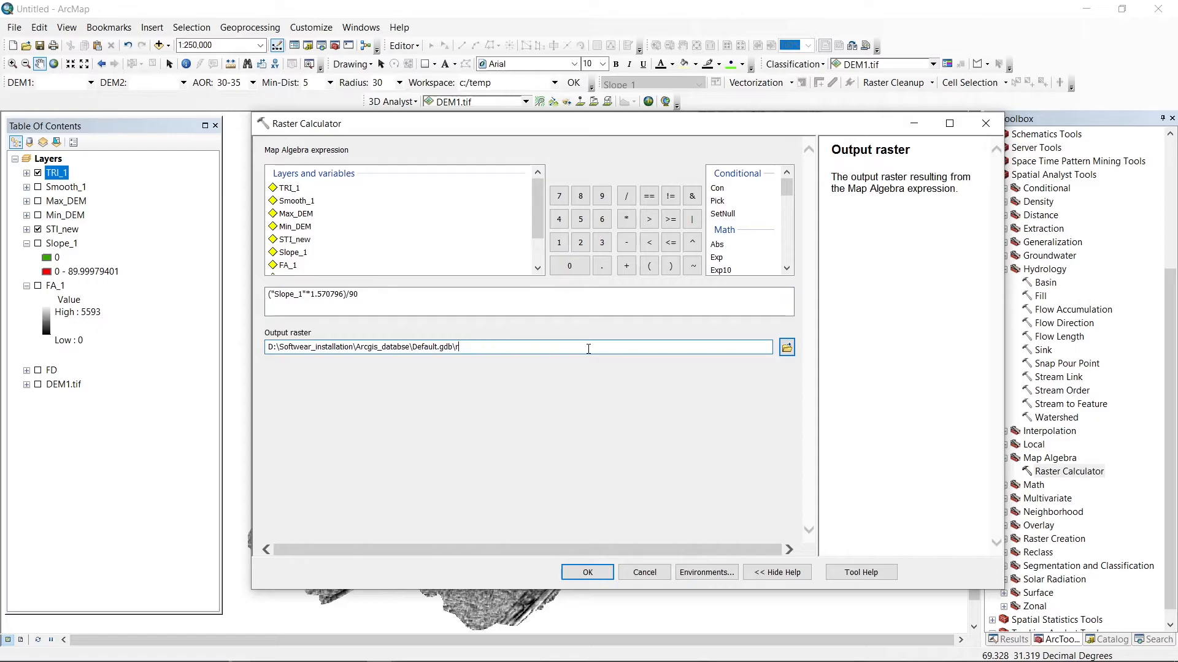
key("BackSpace")
type("Slope_S")
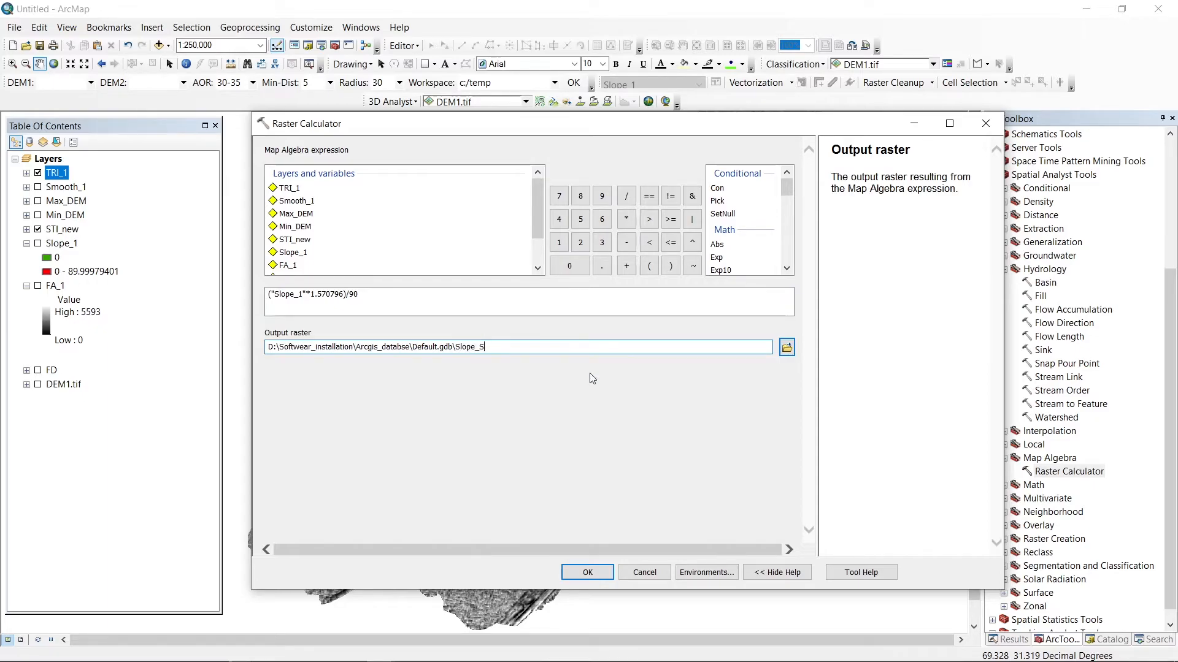
left_click(588, 572)
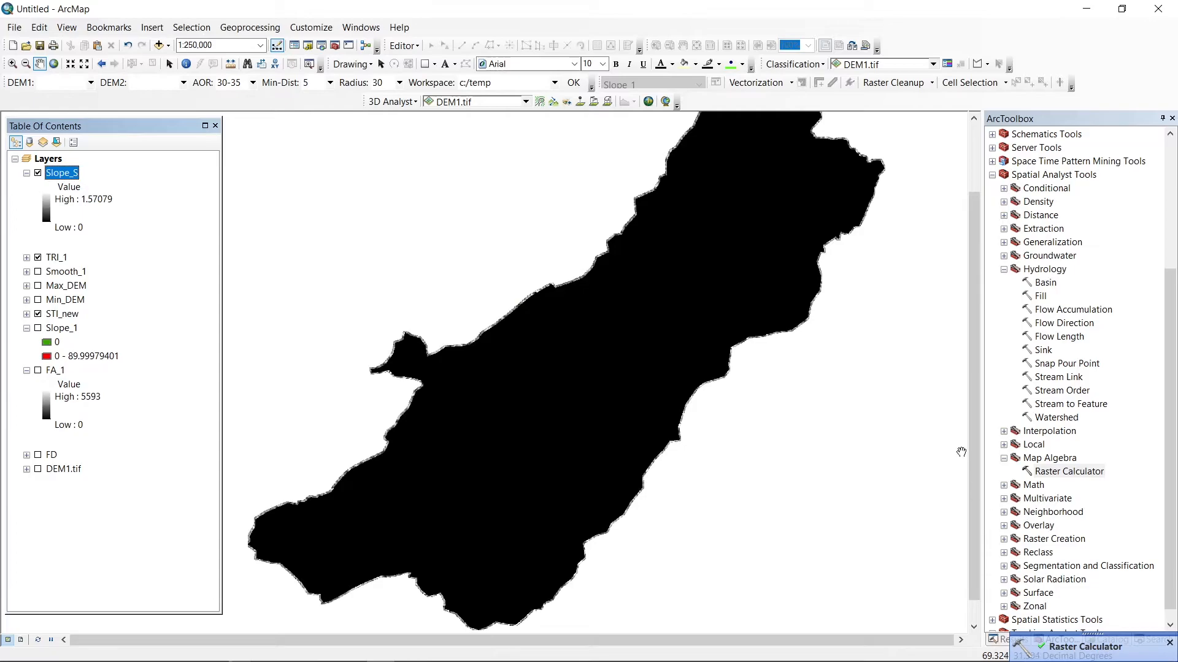
Open a new Raster Calculator and build a Con expression with the condition "Slope_S">0 and two empty arguments
left_click(1053, 472)
double_click(1052, 472)
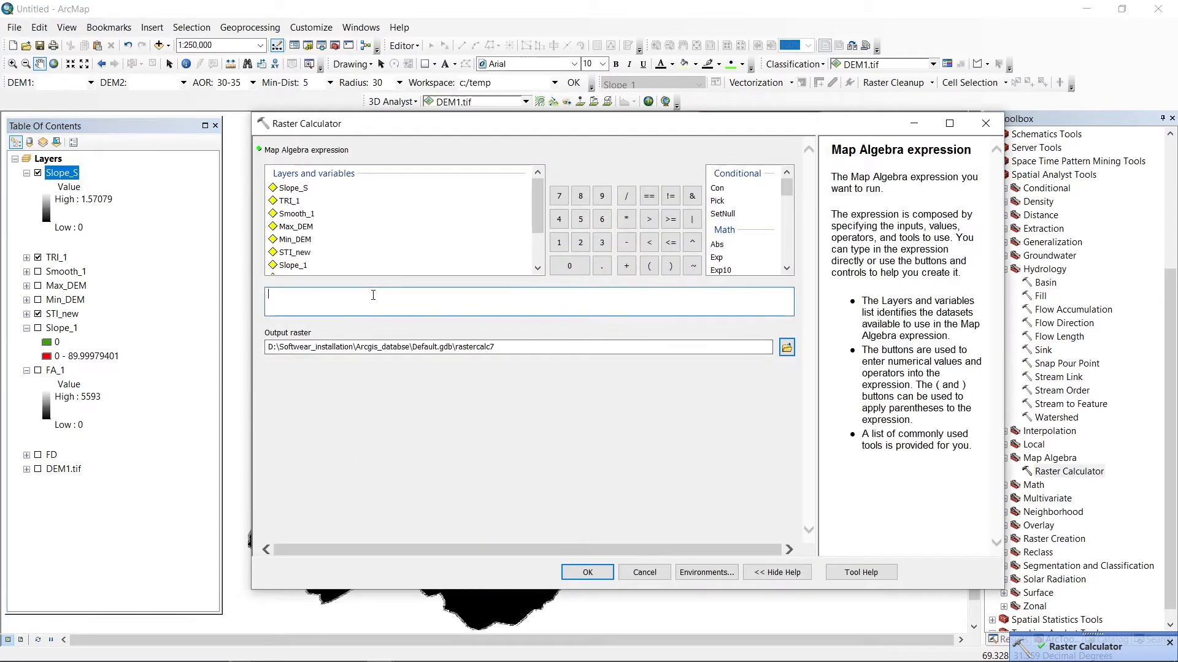
type("()")
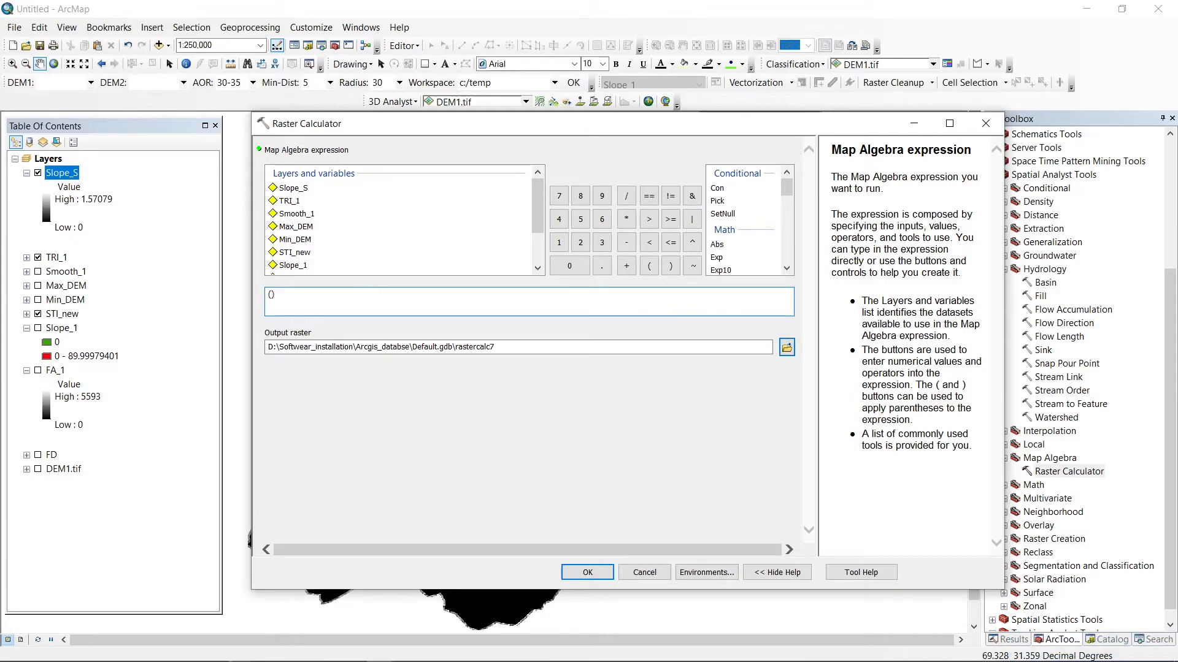
left_click(718, 191)
type(",")
left_click(295, 299)
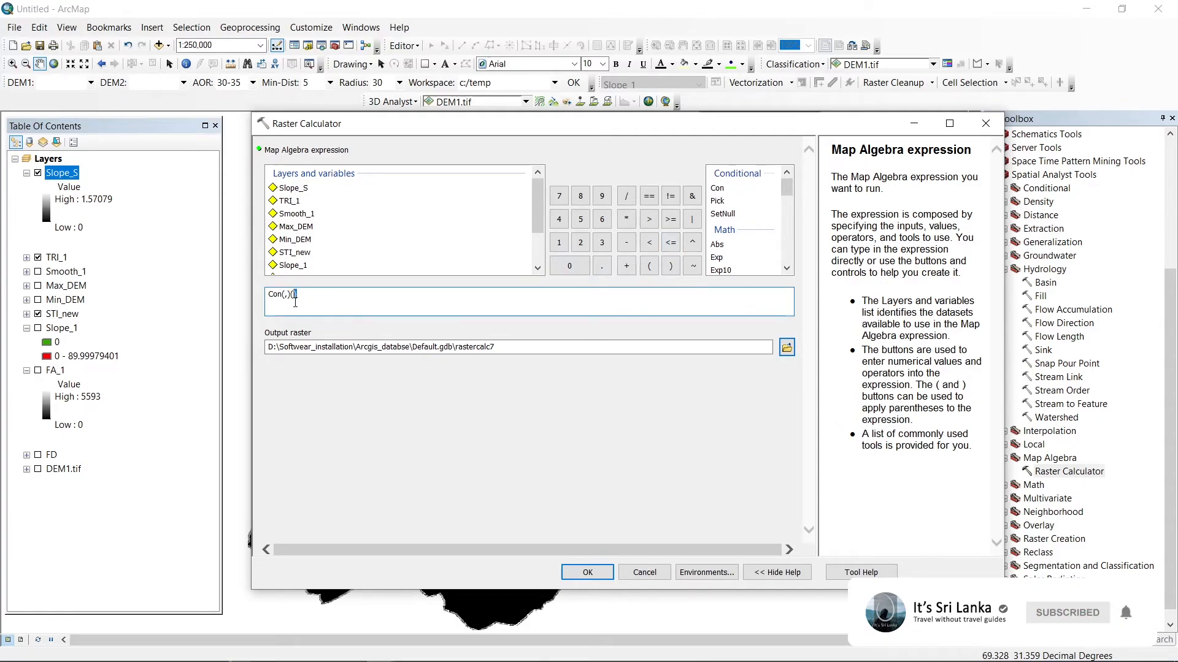
key("BackSpace")
key("Left")
key("Left")
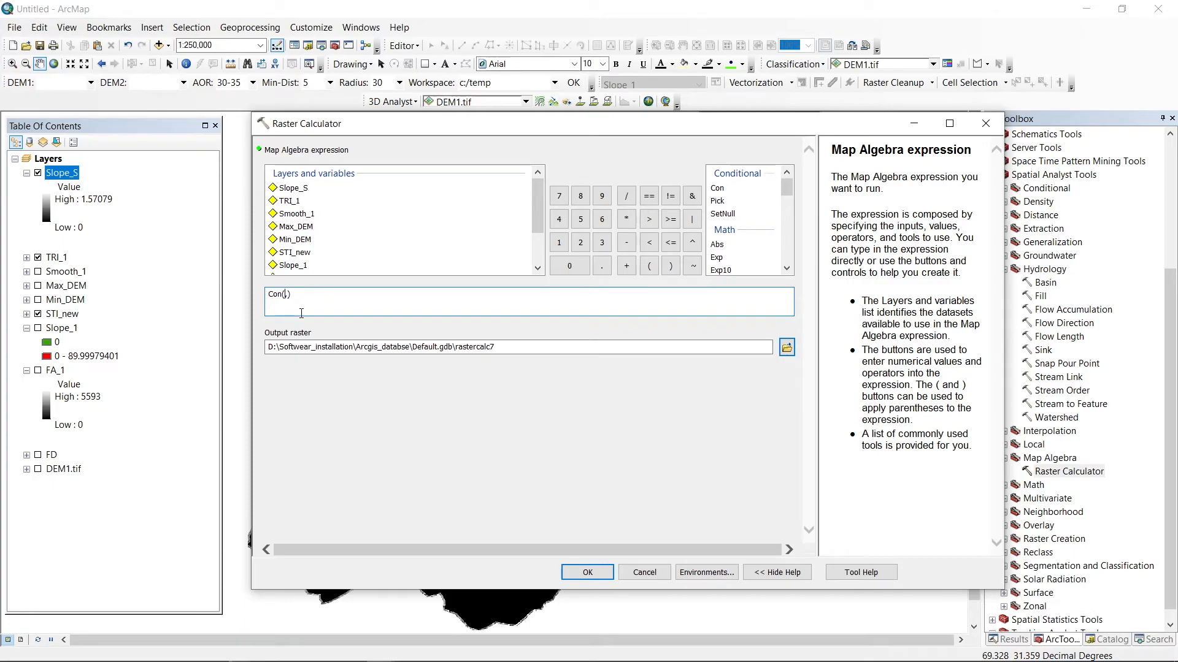
double_click(298, 190)
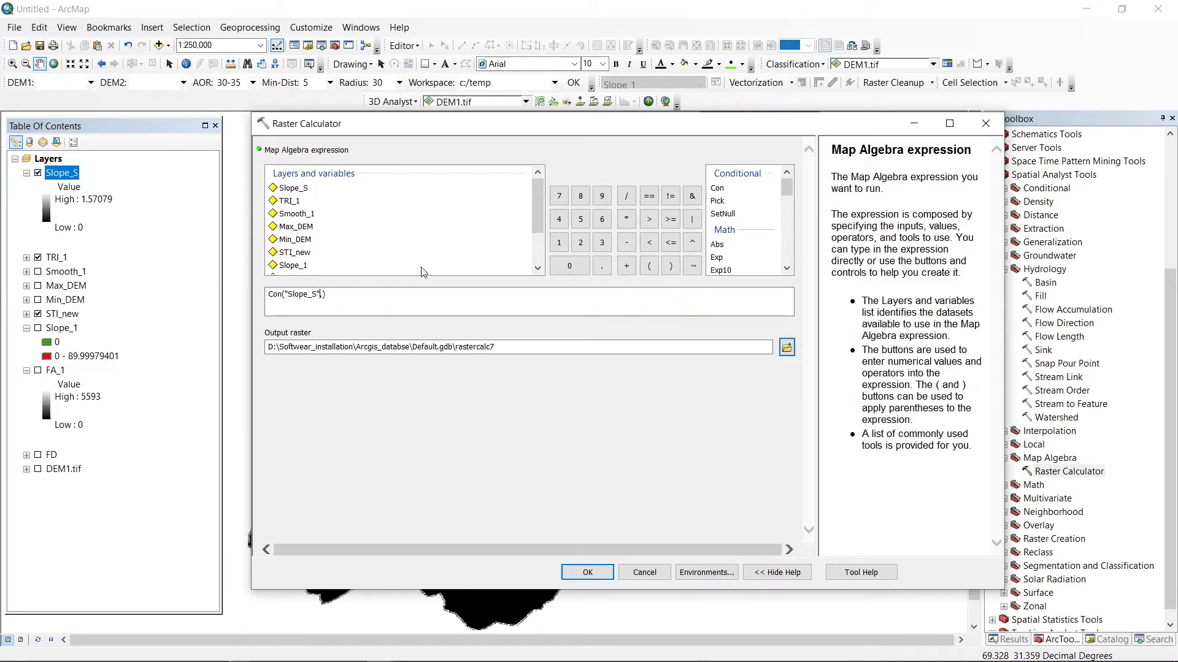
type(">0,")
Fill the Con arguments with Tan("Slope_S") as the true value and 0.001 as the false value
scroll(744, 239, "down", 7)
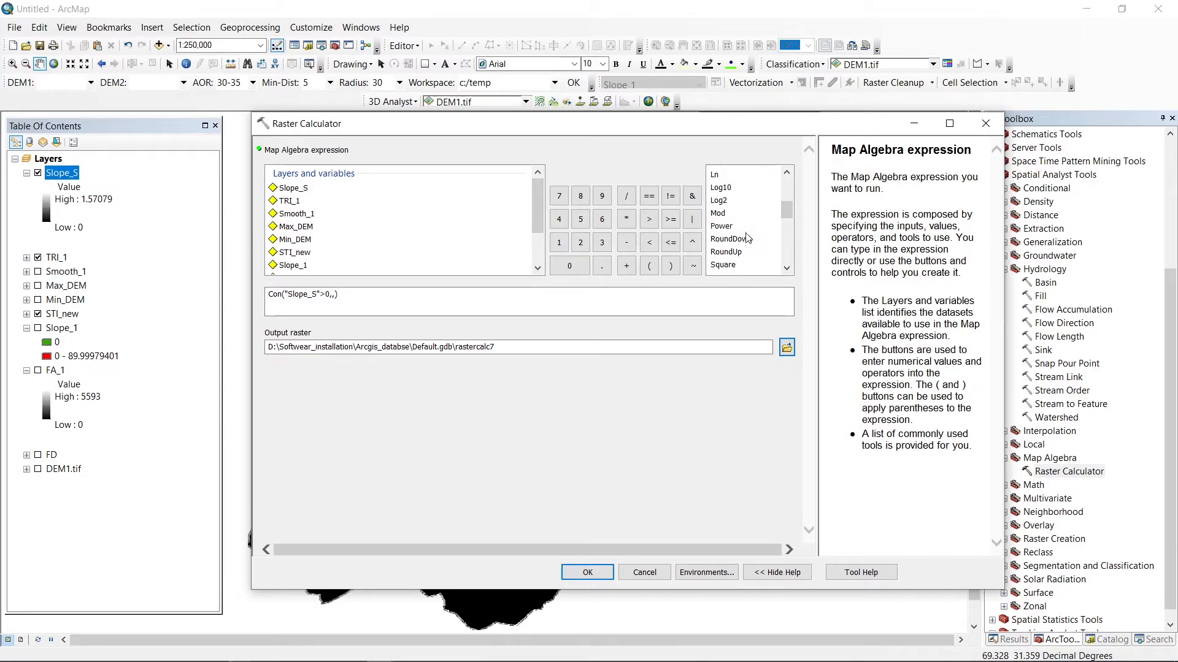
scroll(743, 244, "down", 1)
double_click(717, 265)
left_click(599, 295)
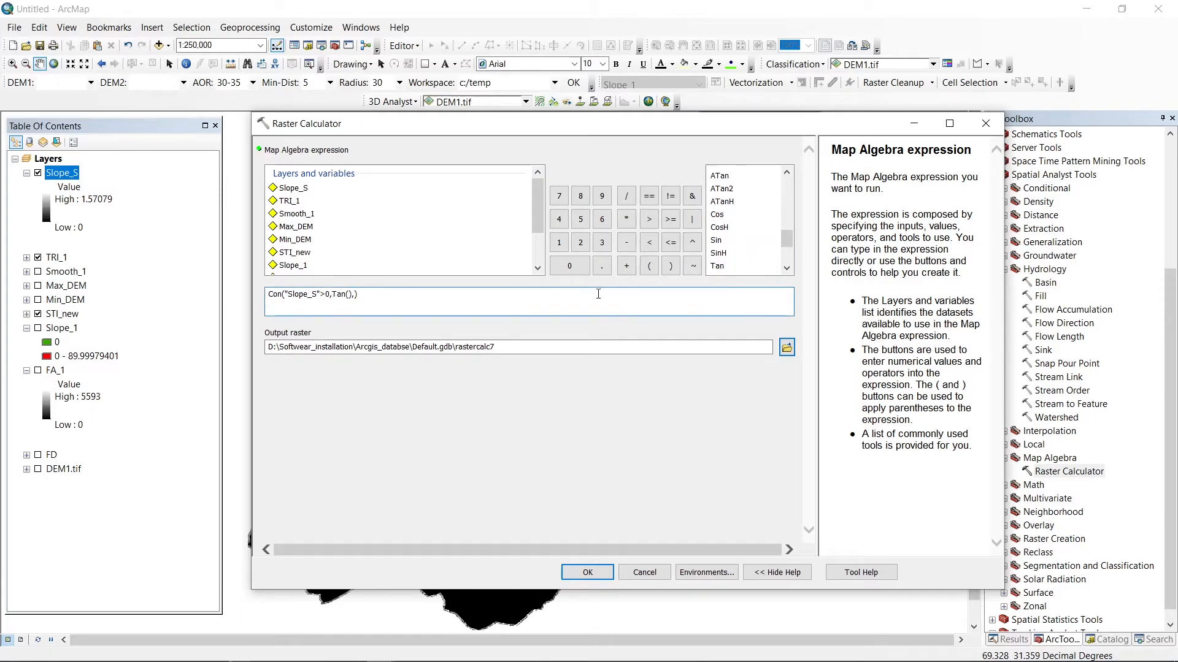
double_click(289, 188)
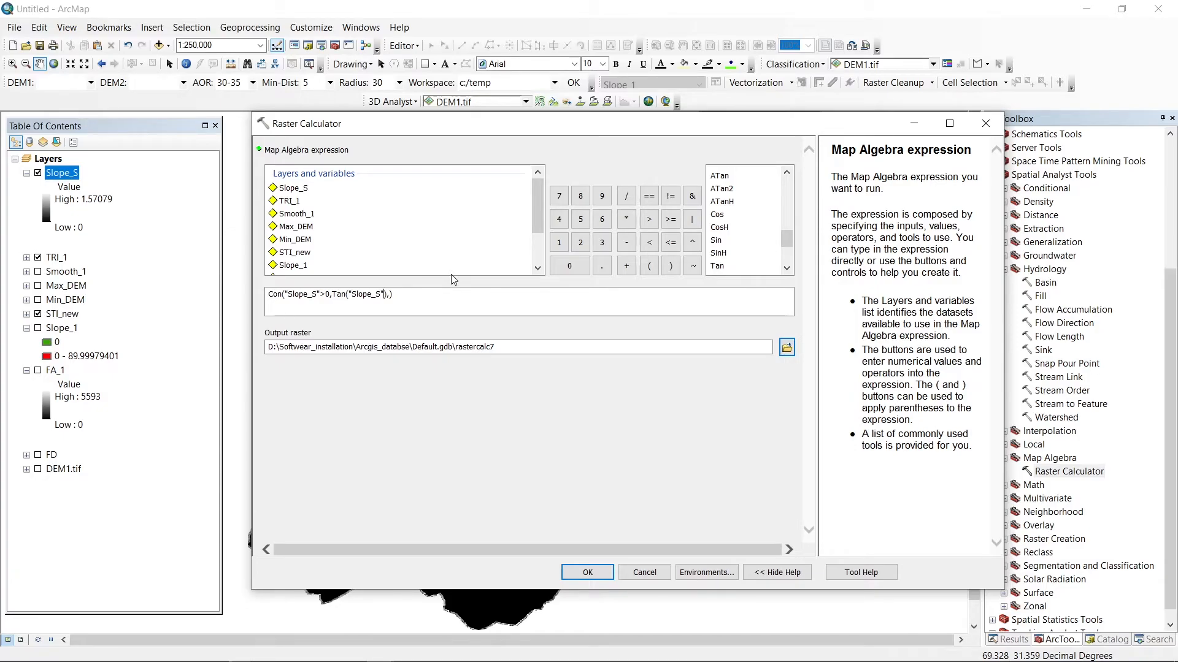
type("0.001")
left_click(507, 295)
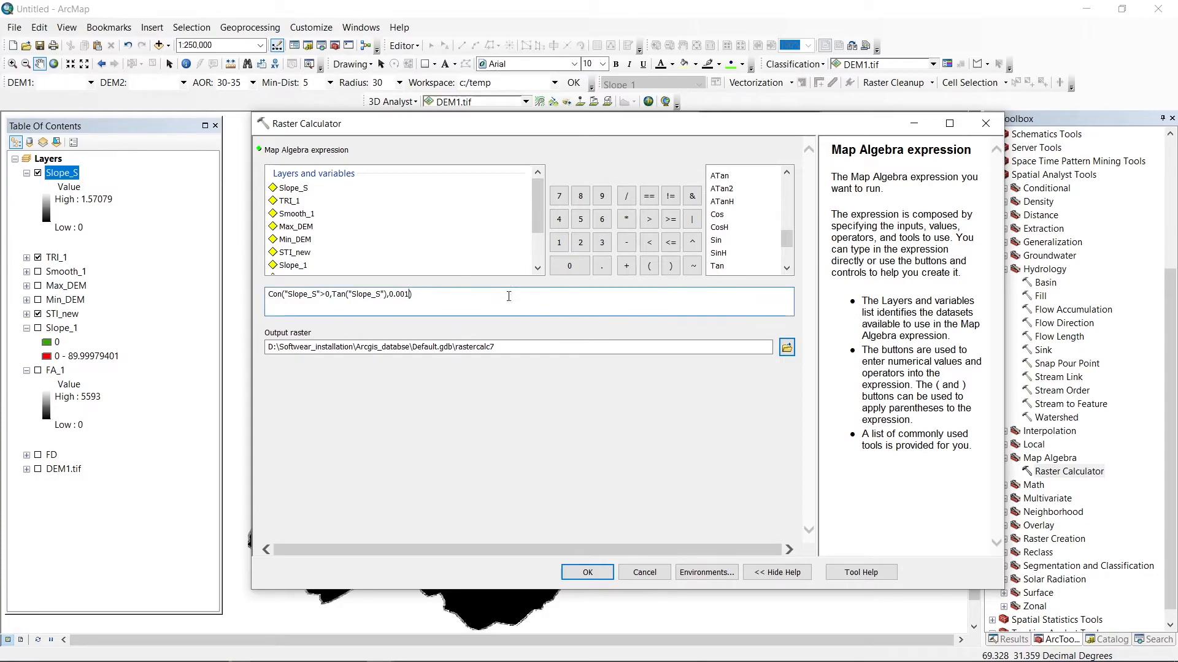
Name the output raster tanslope_1 in Default.gdb and run the calculation
left_click_drag(534, 348, 452, 345)
type("tanslop")
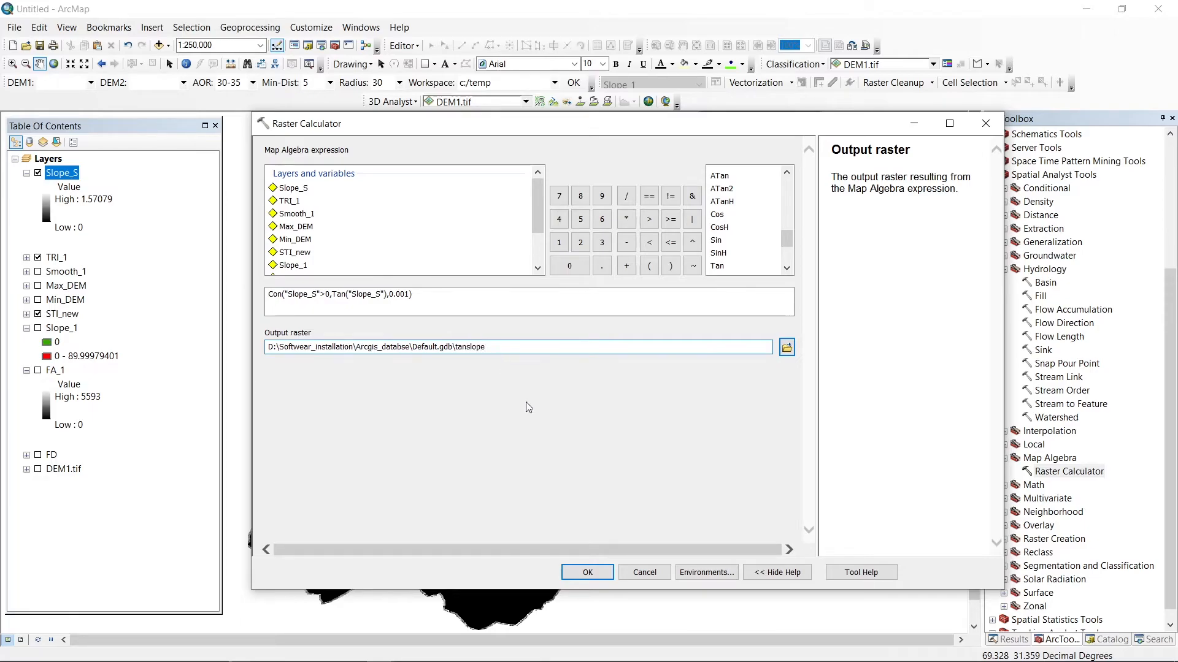
left_click(529, 407)
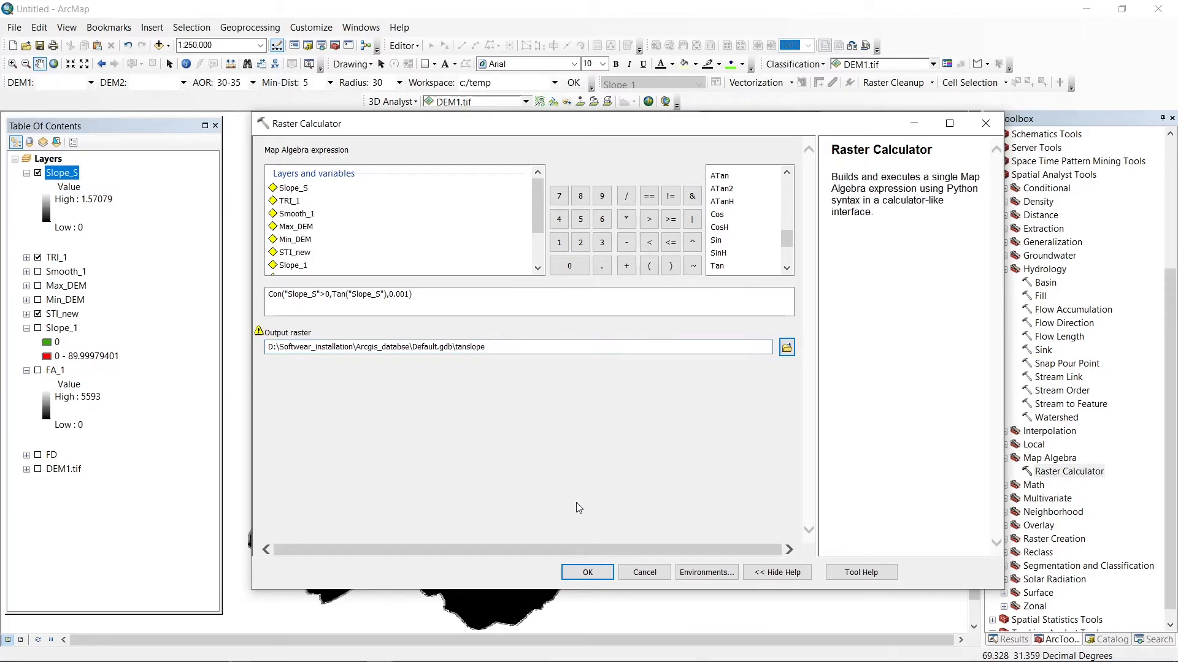
left_click(498, 347)
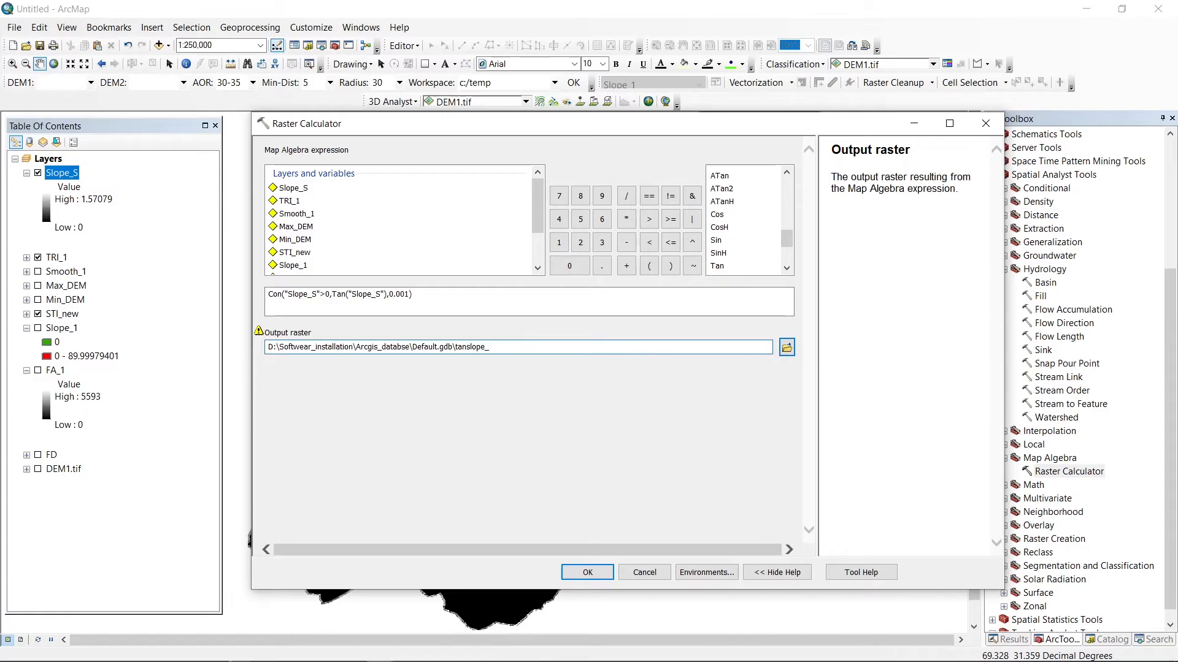
left_click(587, 572)
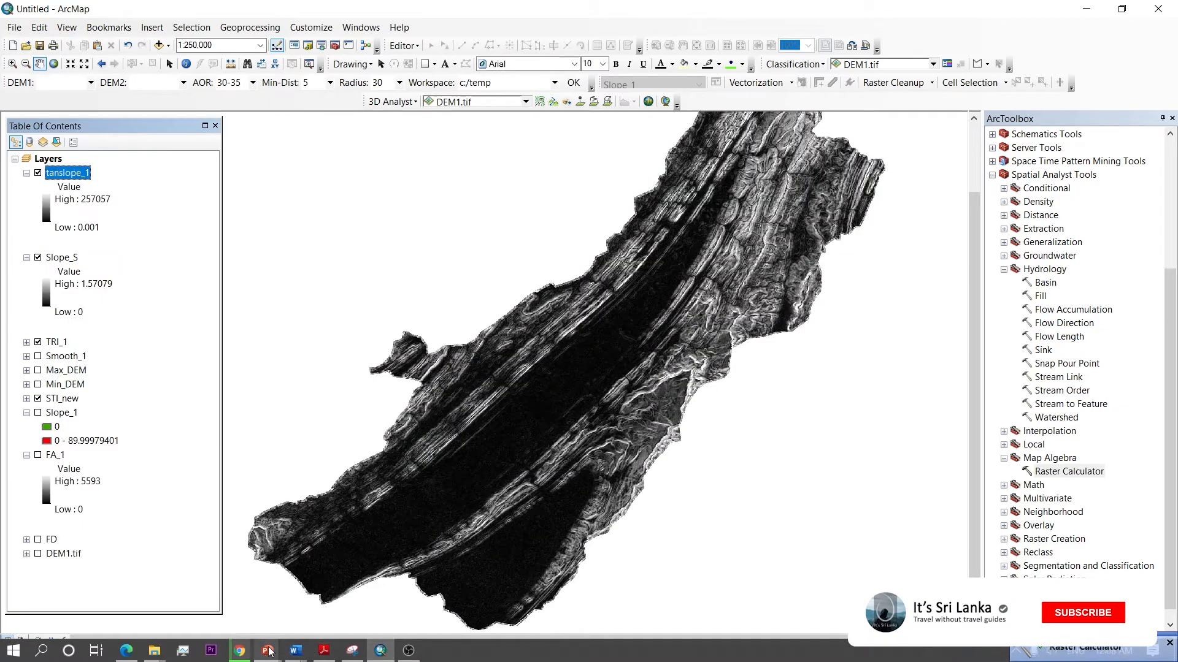
Switch to the Hydrology presentation in PowerPoint, check the TWI equation on its slide, and return to ArcMap
mouse_move(270, 651)
left_click(270, 592)
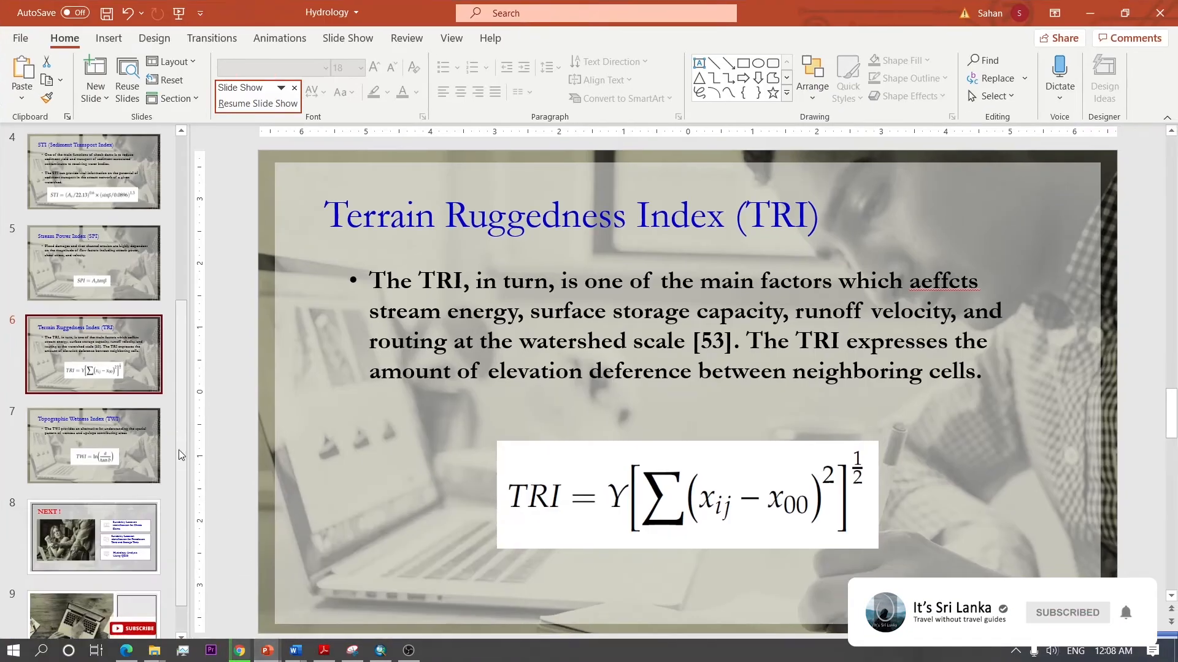
left_click(92, 174)
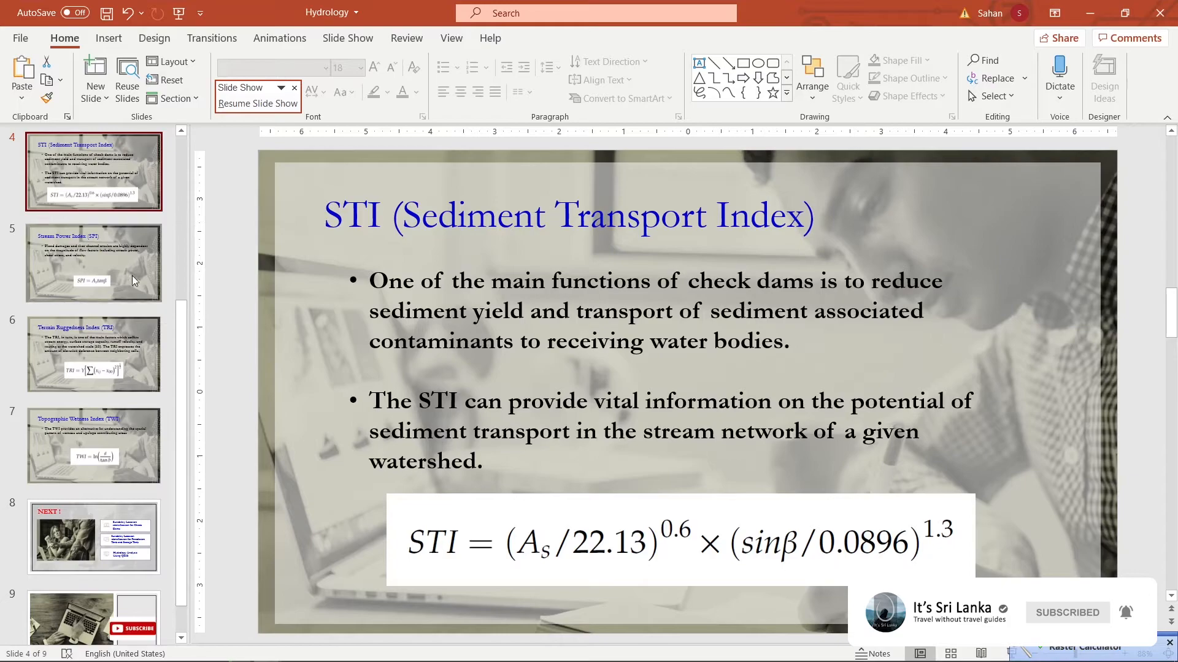
left_click(116, 448)
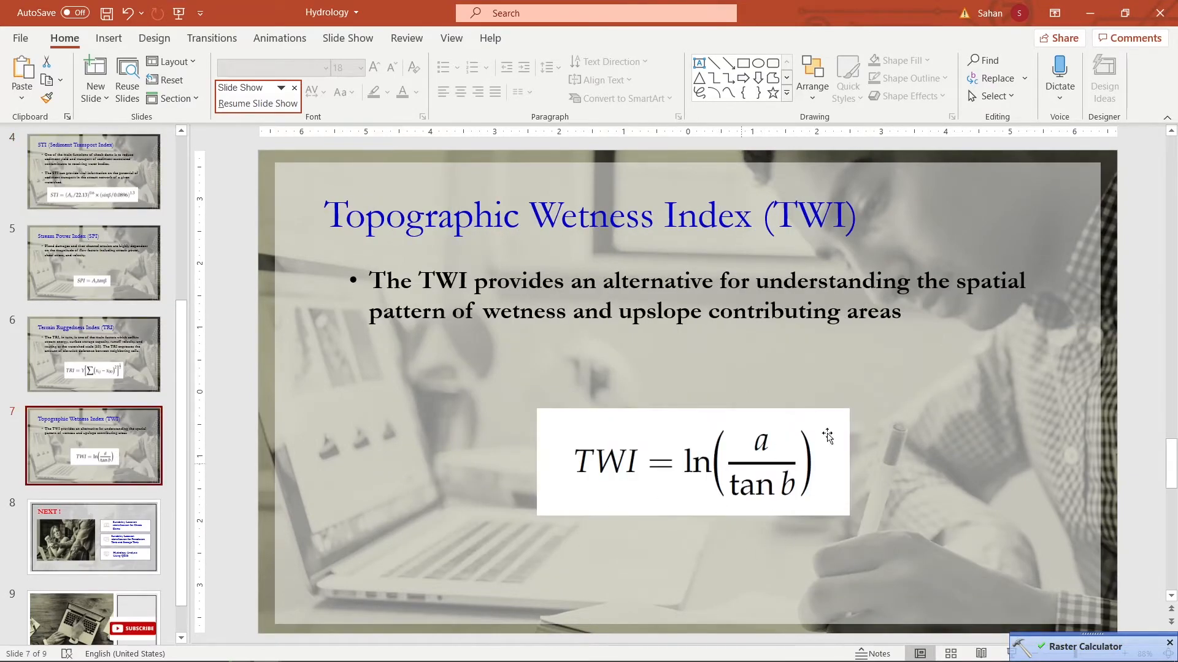
left_click(1090, 13)
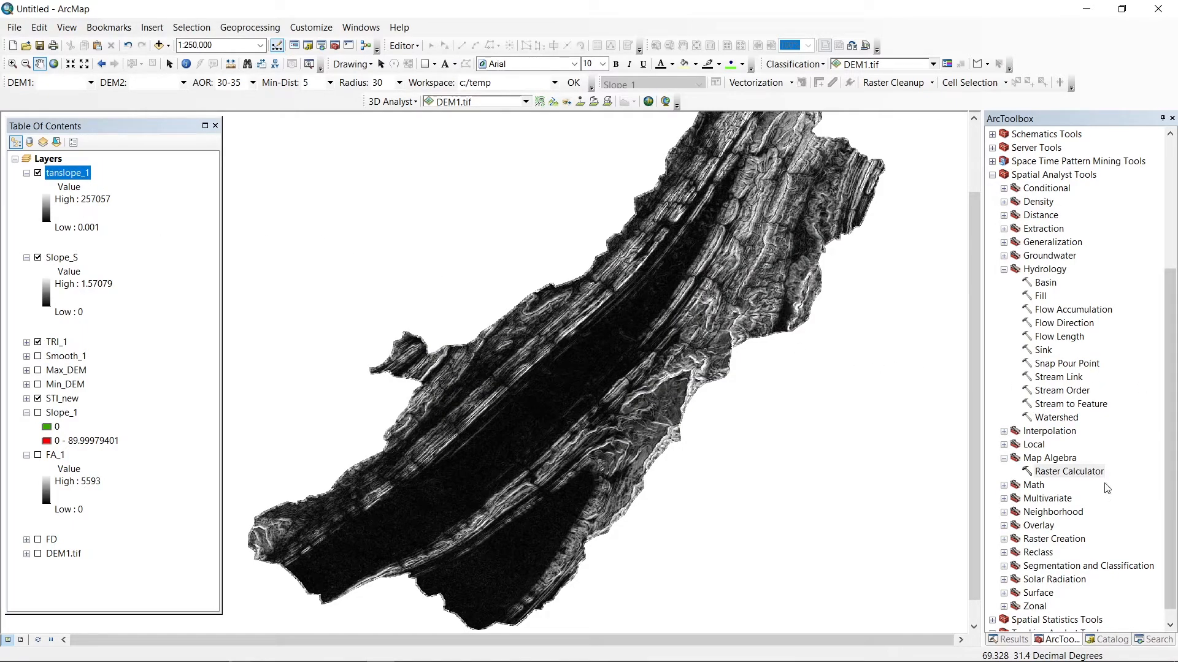
Open a new Raster Calculator and begin the expression with ("FA_1"+1)*
double_click(1069, 471)
left_click(371, 305)
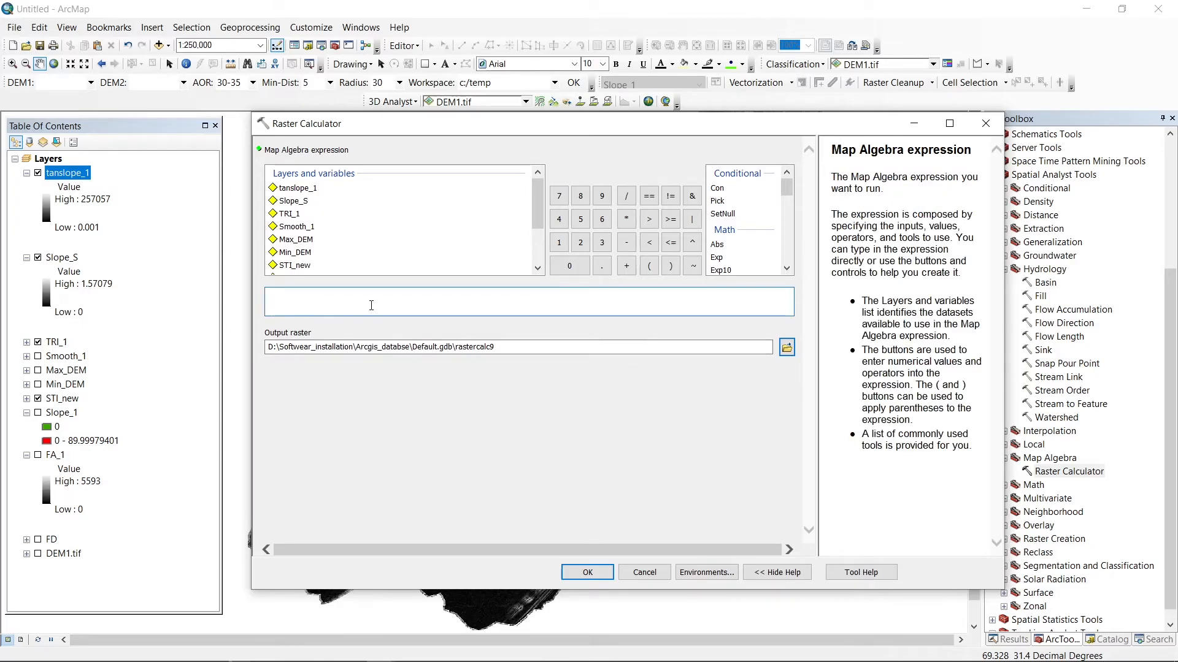
scroll(294, 212, "down", 1)
double_click(296, 244)
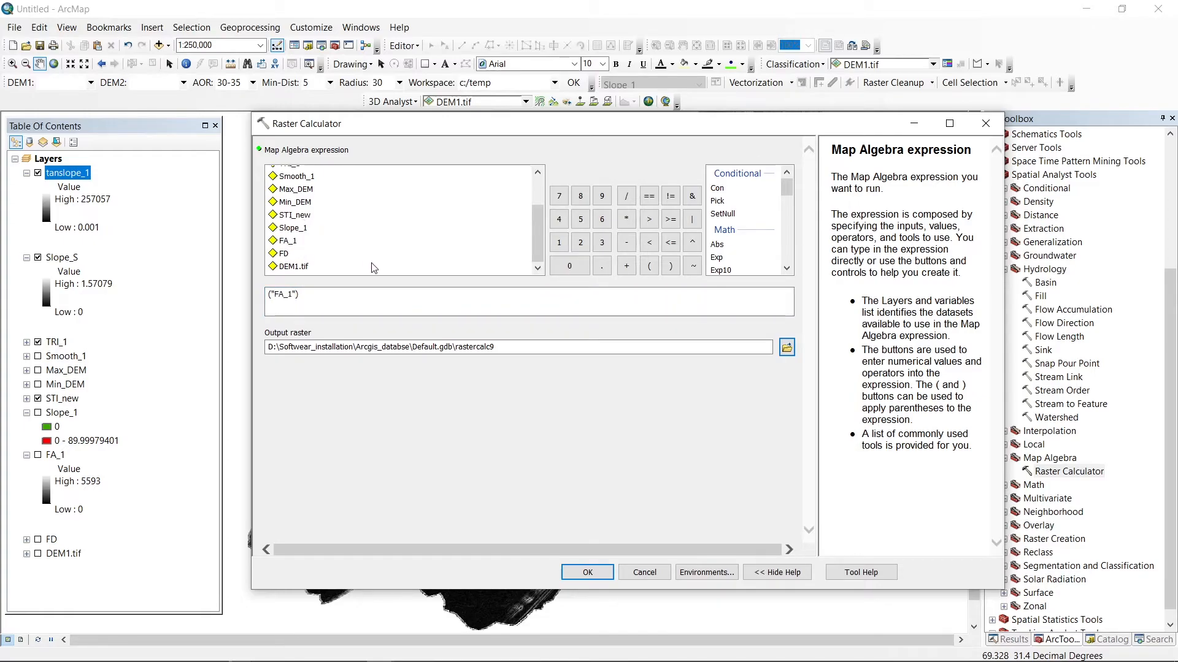
type("+1")
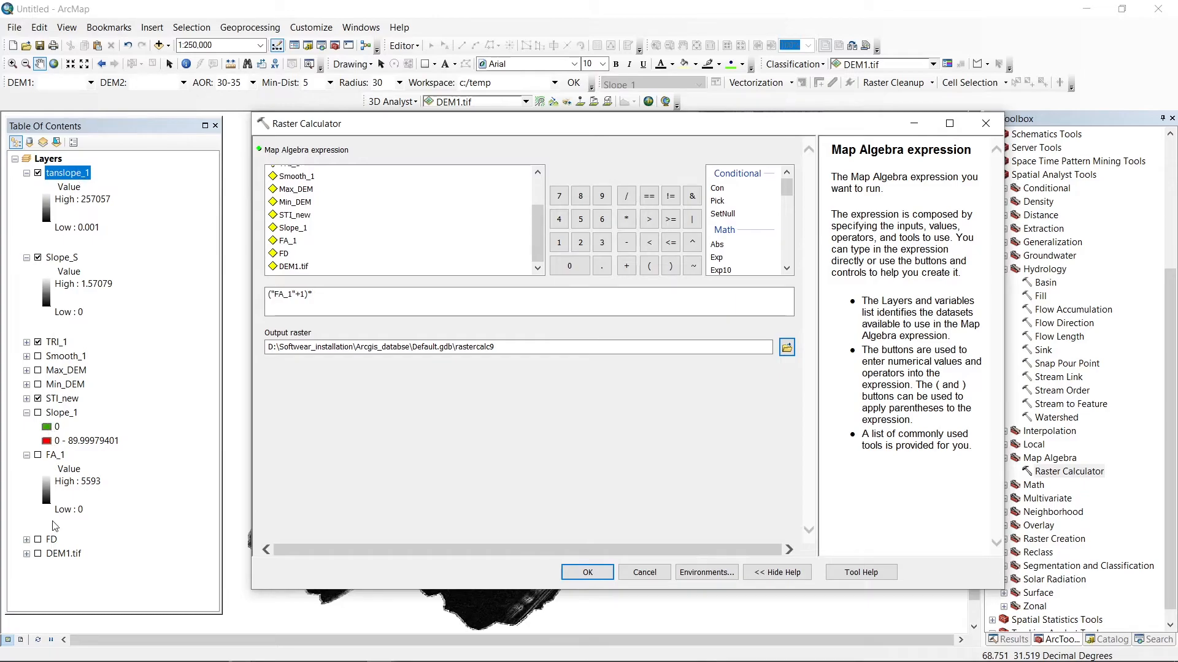
Copy the X cell size from DEM1.tif's source properties and paste 0.00027777778 as the multiplier in the Raster Calculator expression
right_click(60, 554)
left_click(86, 545)
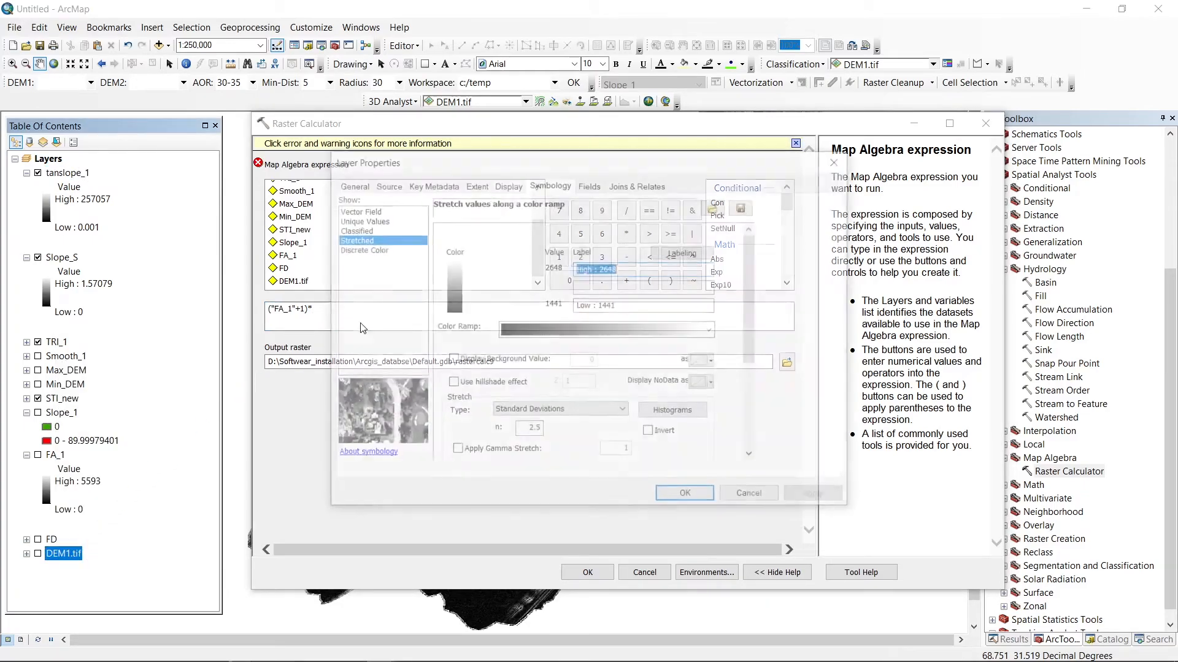
left_click(376, 185)
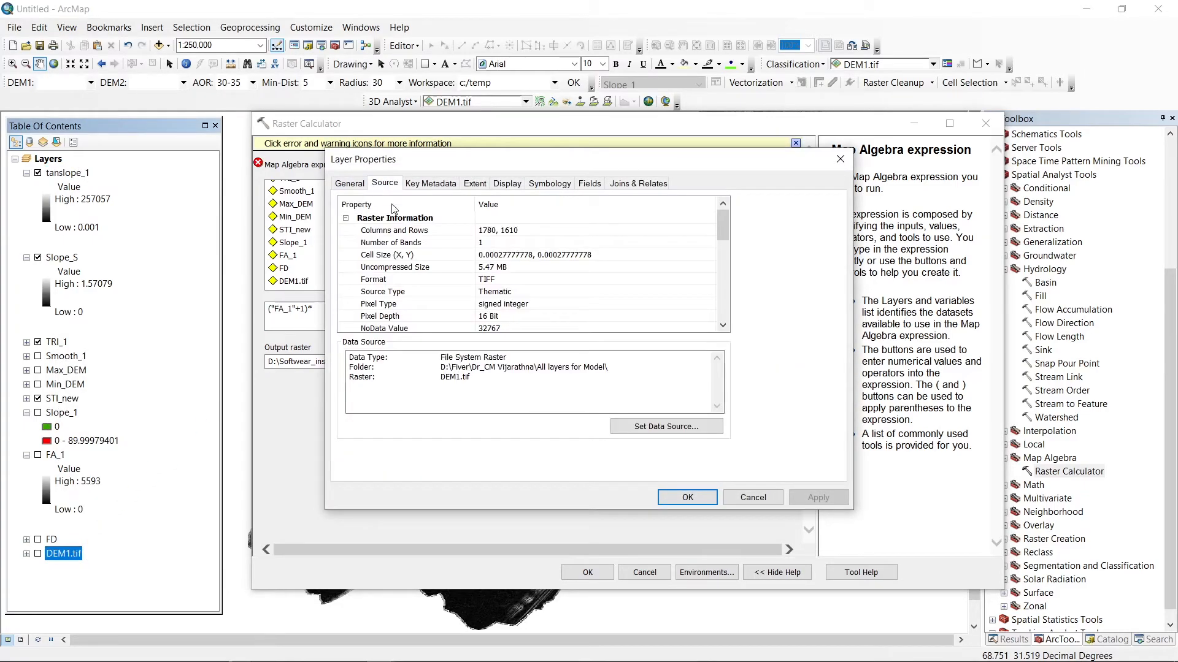
left_click(527, 254)
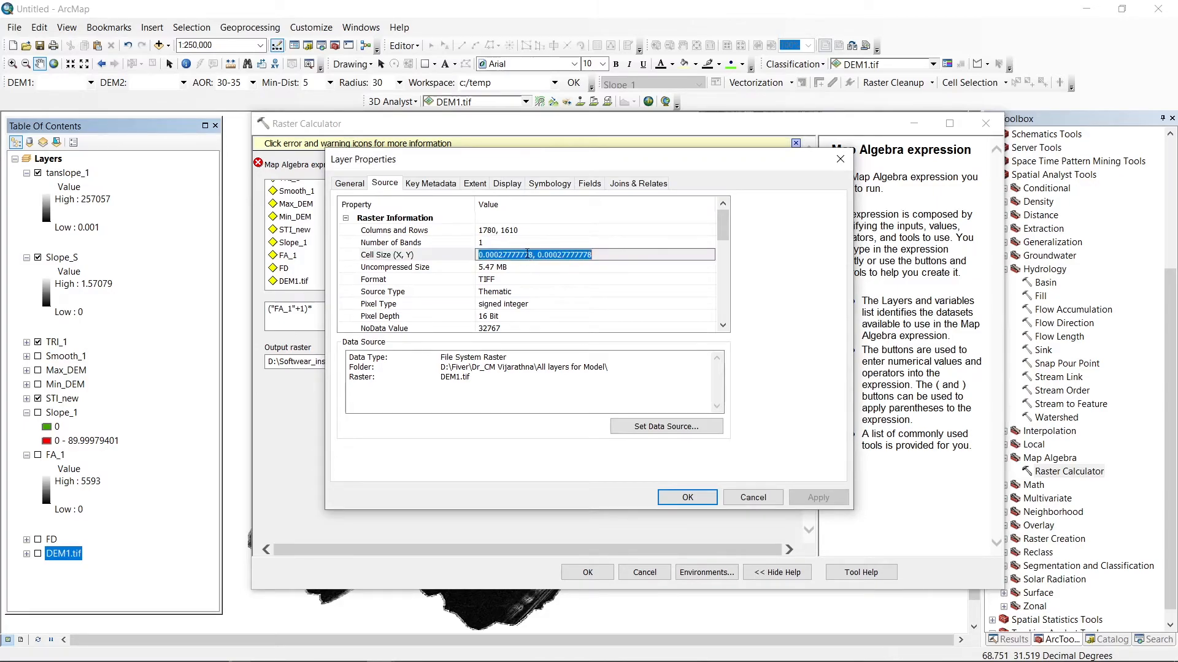
left_click_drag(534, 256, 456, 253)
key("ctrl+c")
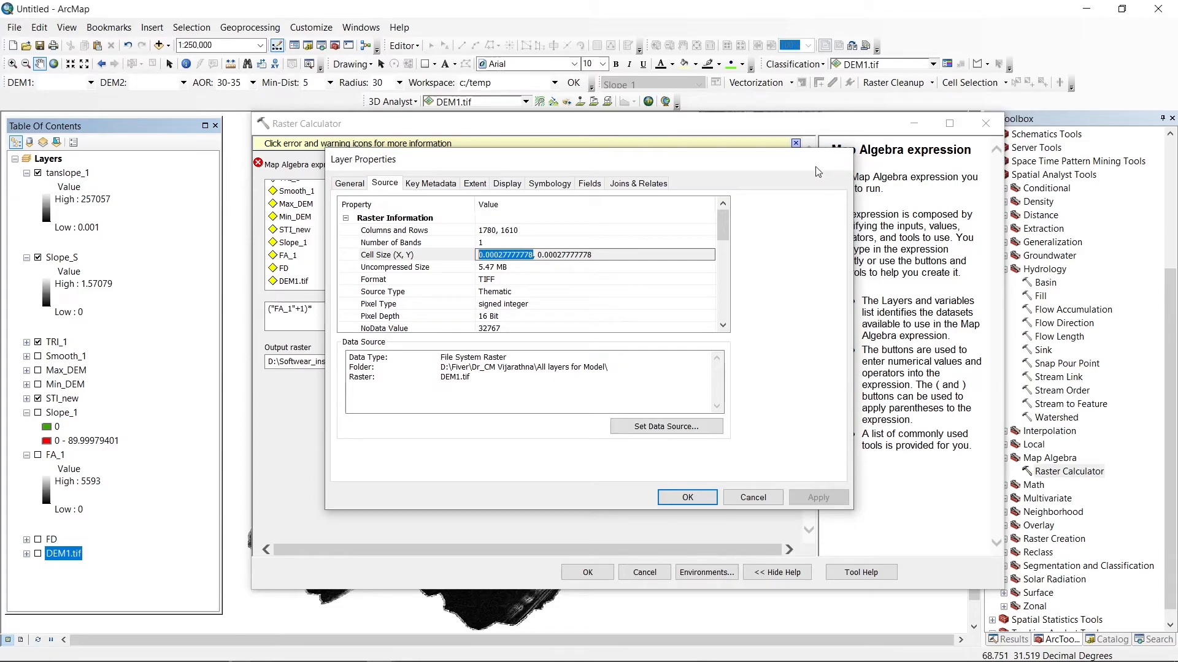
left_click(840, 159)
left_click(337, 319)
key("ctrl+v")
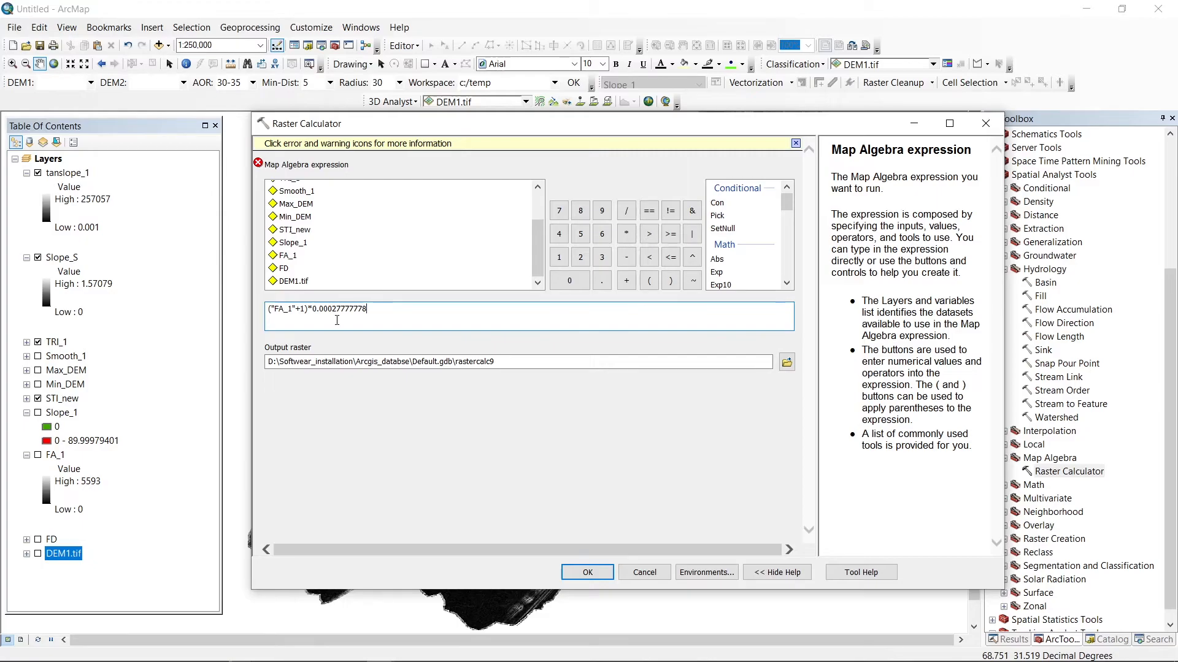
Name the output raster fassclld_1 in Default.gdb and run the calculation
left_click(520, 362)
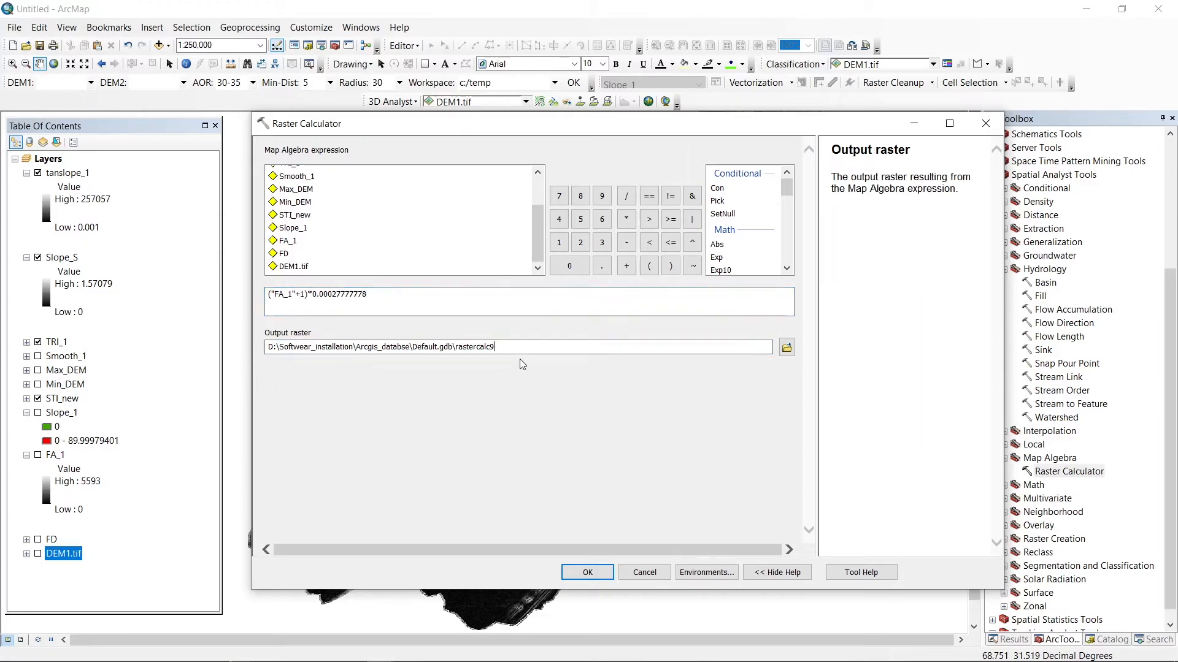
left_click_drag(521, 348, 454, 347)
type("fassclld_")
key("Return")
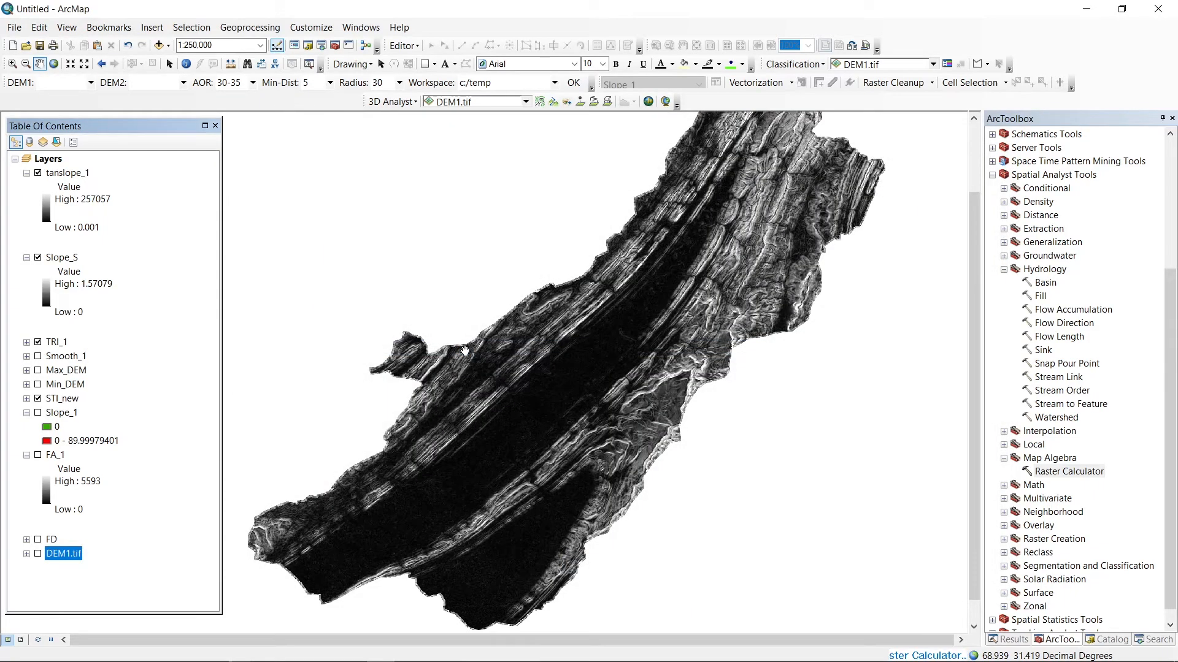
Open a new Raster Calculator and build the expression Ln("fassclld_1"/"tanslope_1")
left_click(1078, 472)
double_click(1078, 472)
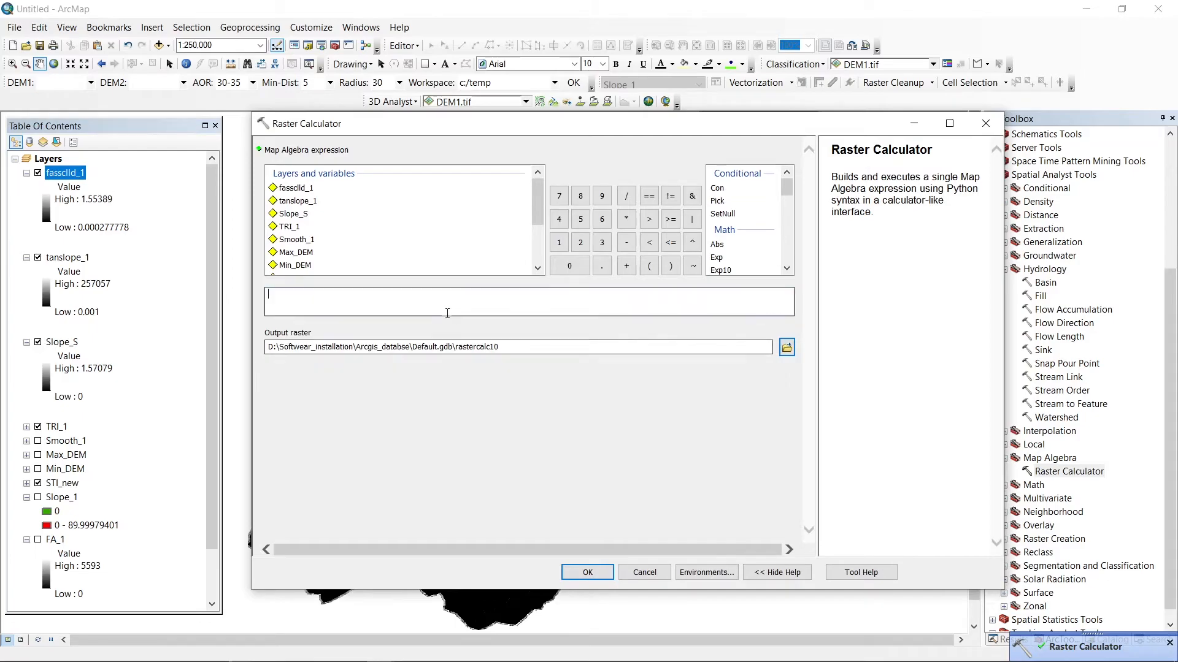
left_click(552, 302)
scroll(771, 248, "down", 5)
scroll(761, 253, "down", 5)
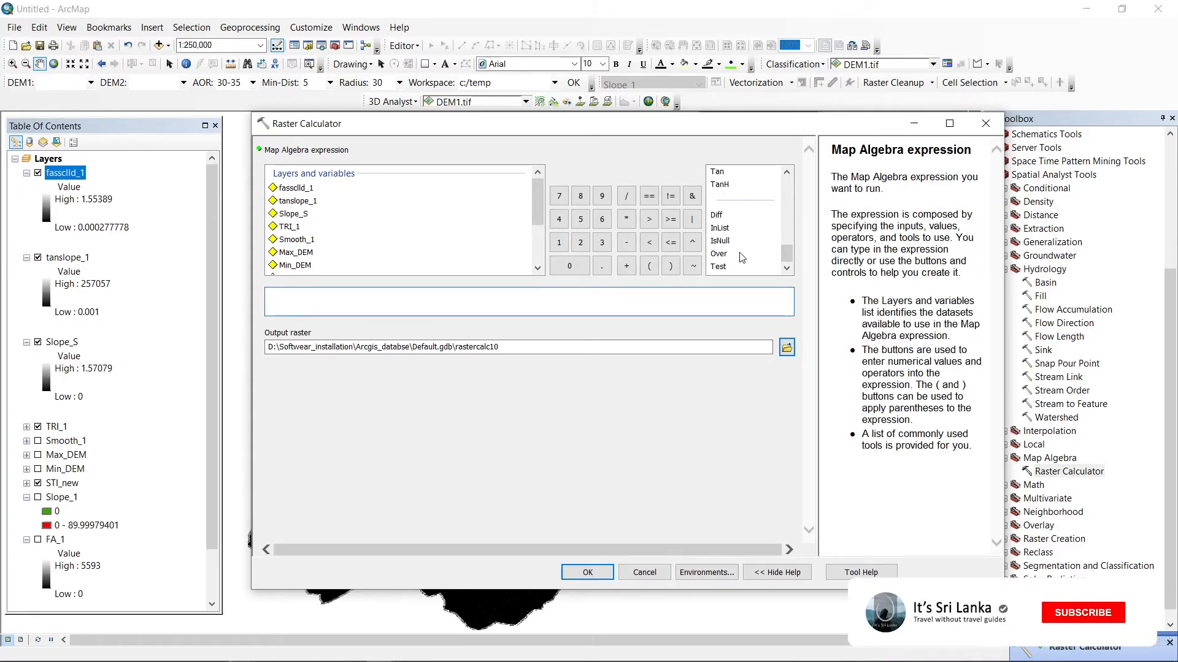
scroll(743, 258, "up", 10)
scroll(739, 235, "up", 2)
double_click(714, 190)
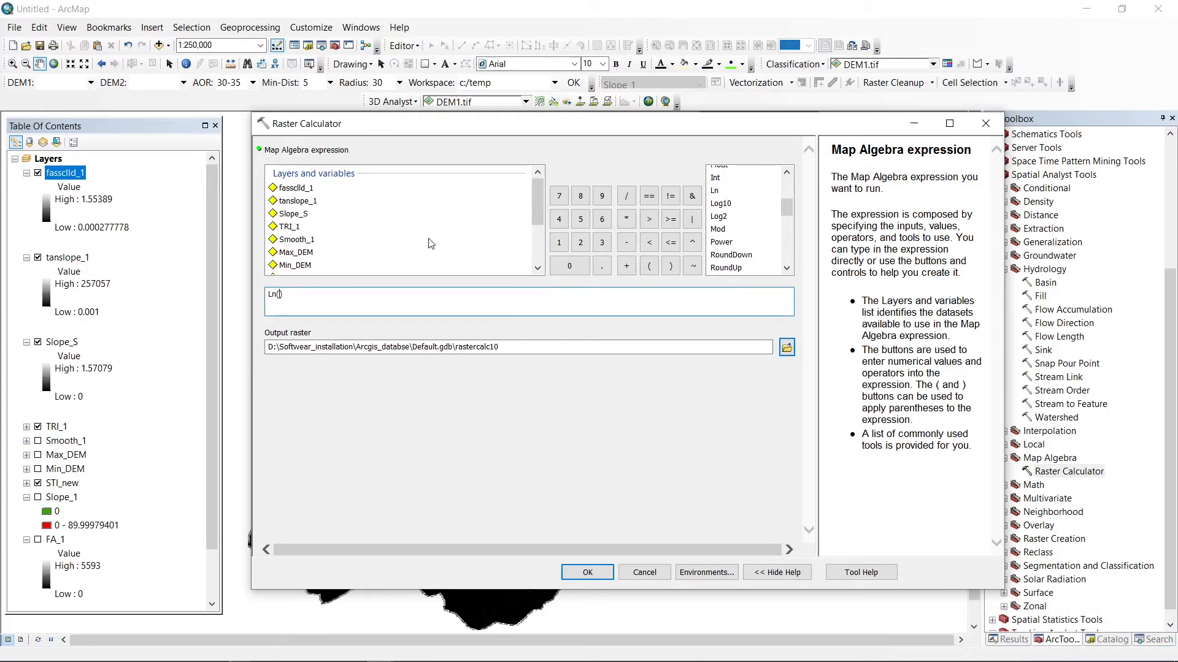
double_click(295, 188)
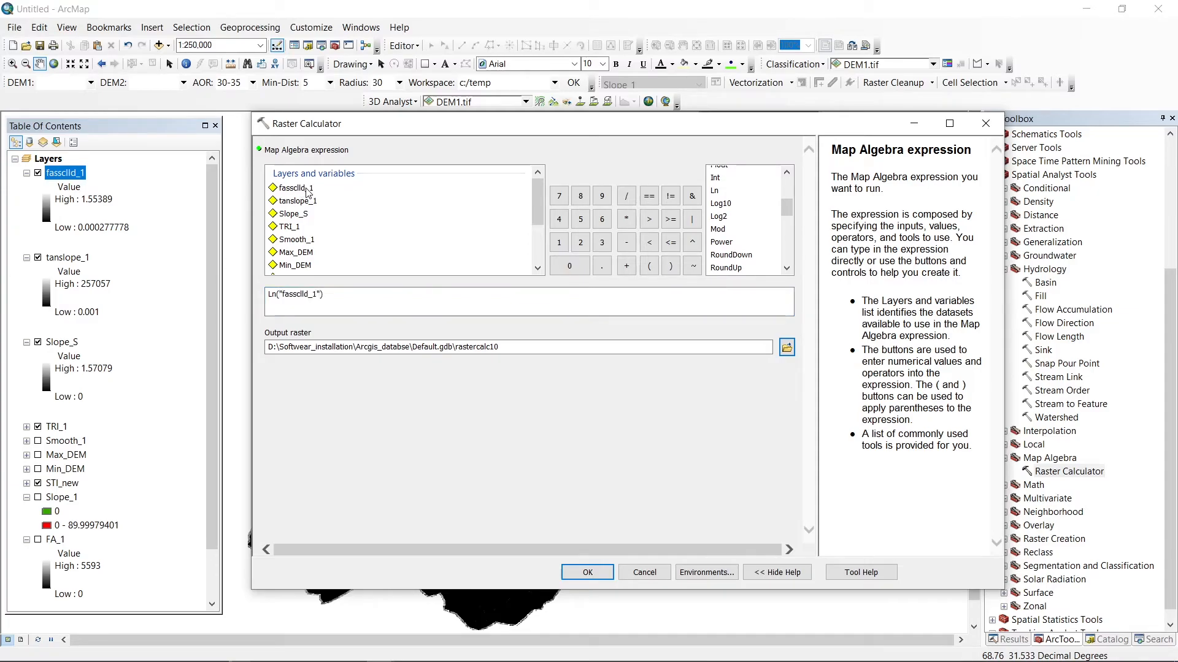
type("/")
double_click(298, 202)
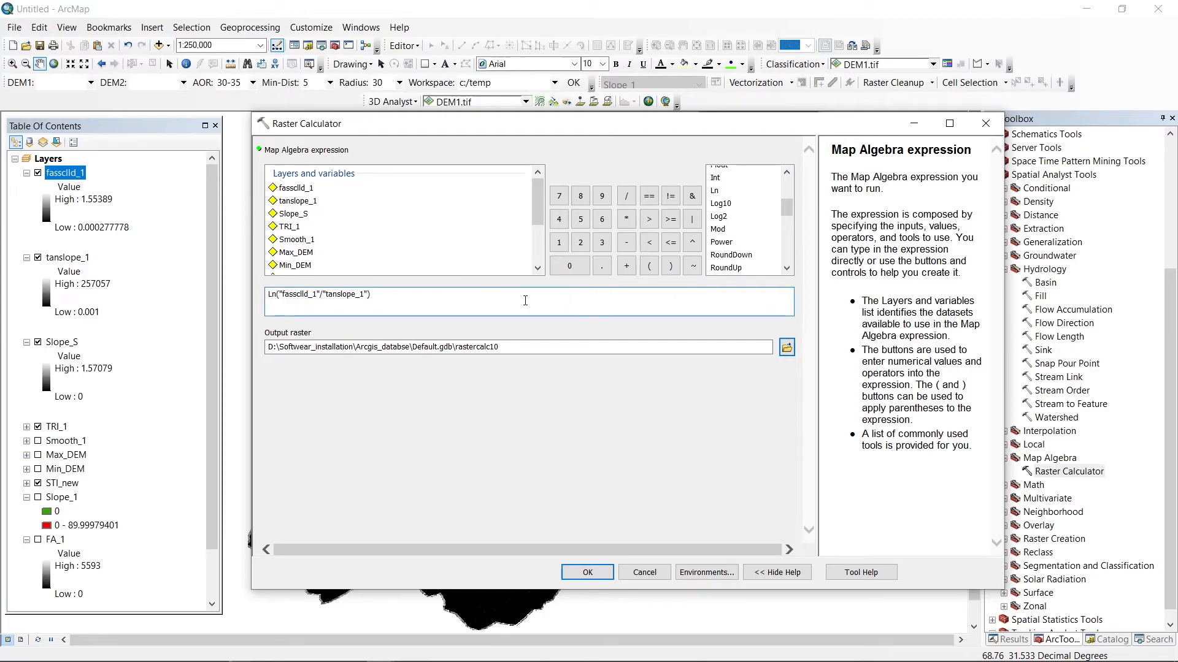
Name the output raster TWI in Default.gdb and run the calculation
double_click(458, 349)
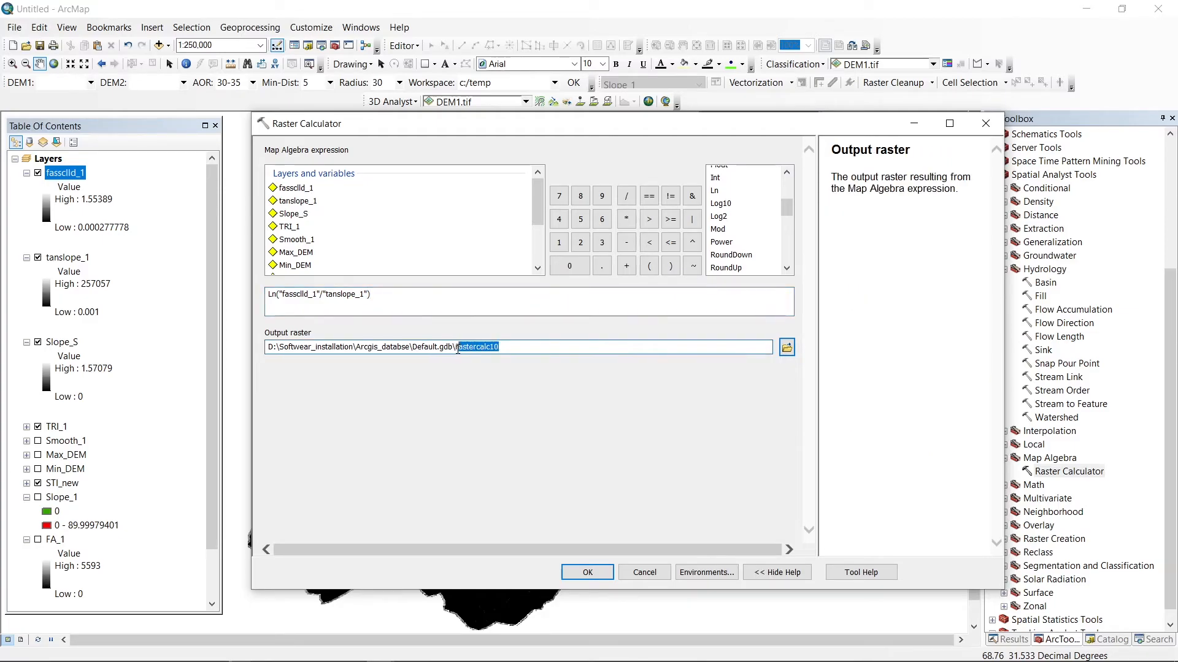
type("TW")
key("Return")
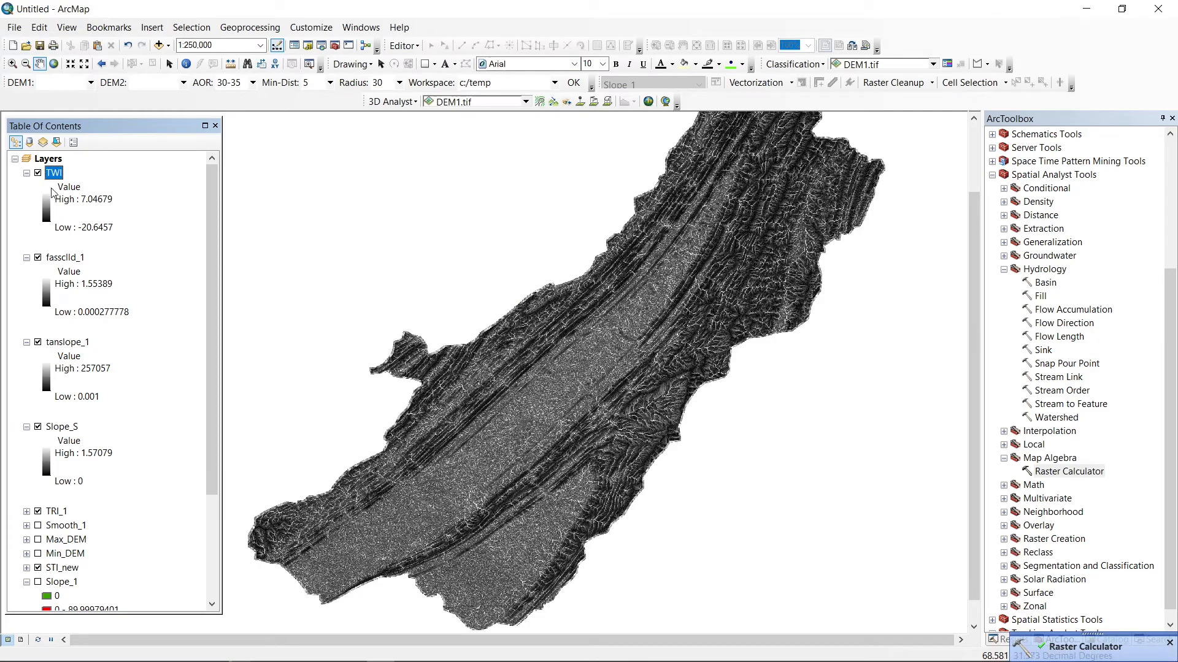
Hide the fassclld_1, tanslope_1 and Slope_S layers and collapse their legends
left_click(27, 257)
left_click(26, 271)
left_click(26, 286)
Switch to the formula document in Word, review the single-expression TWI formula, and return to ArcMap
left_click(641, 289)
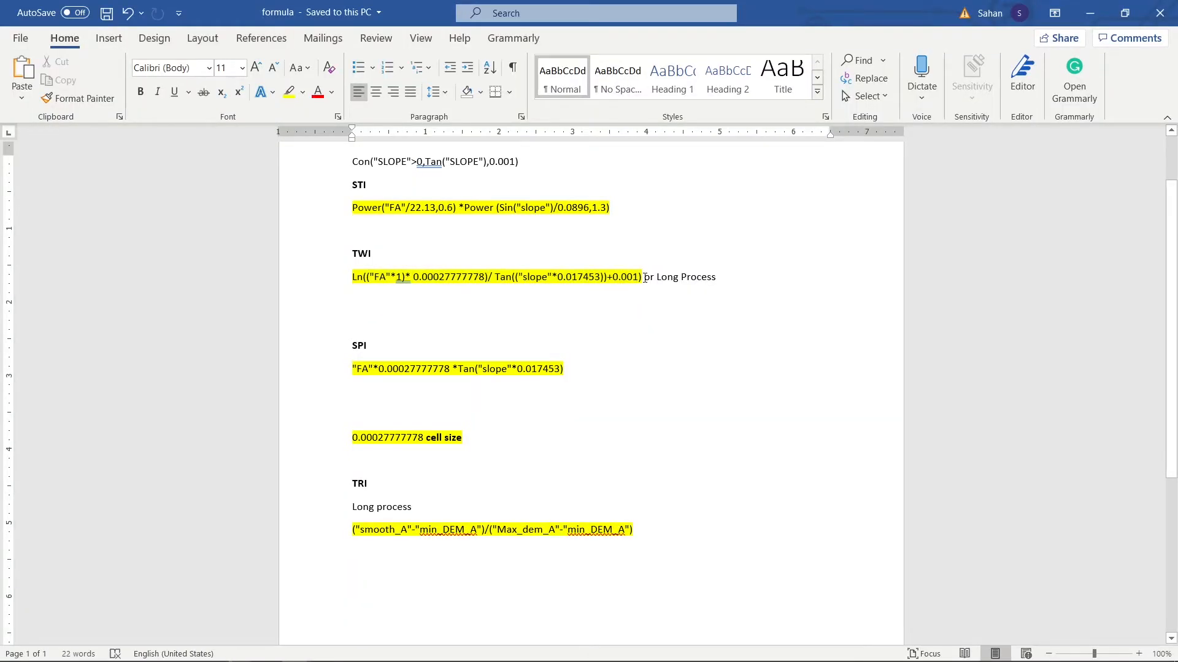
left_click_drag(644, 278, 344, 276)
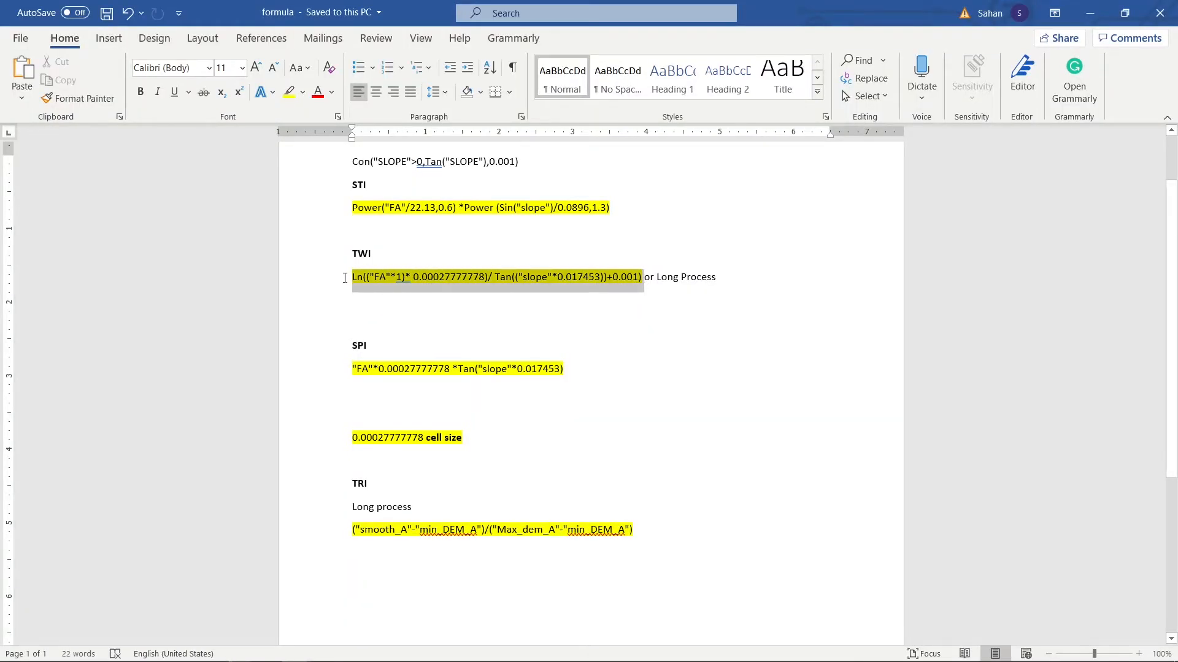
left_click(565, 320)
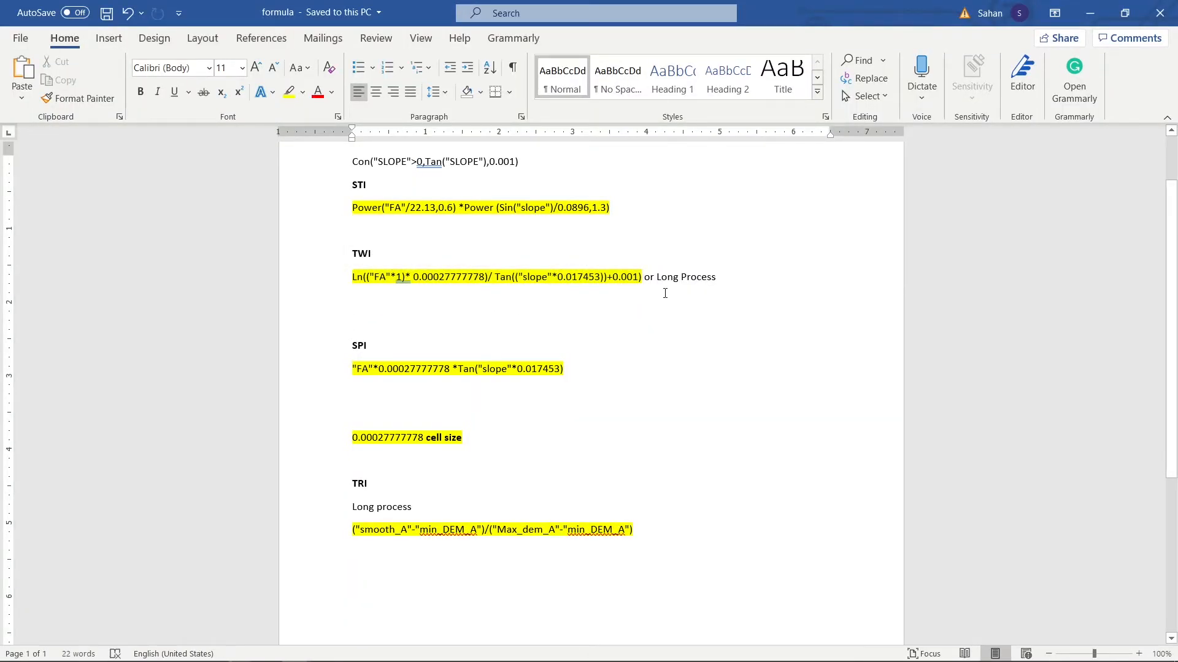
scroll(665, 294, "up", 1)
left_click_drag(644, 316, 351, 315)
key("alt+Tab")
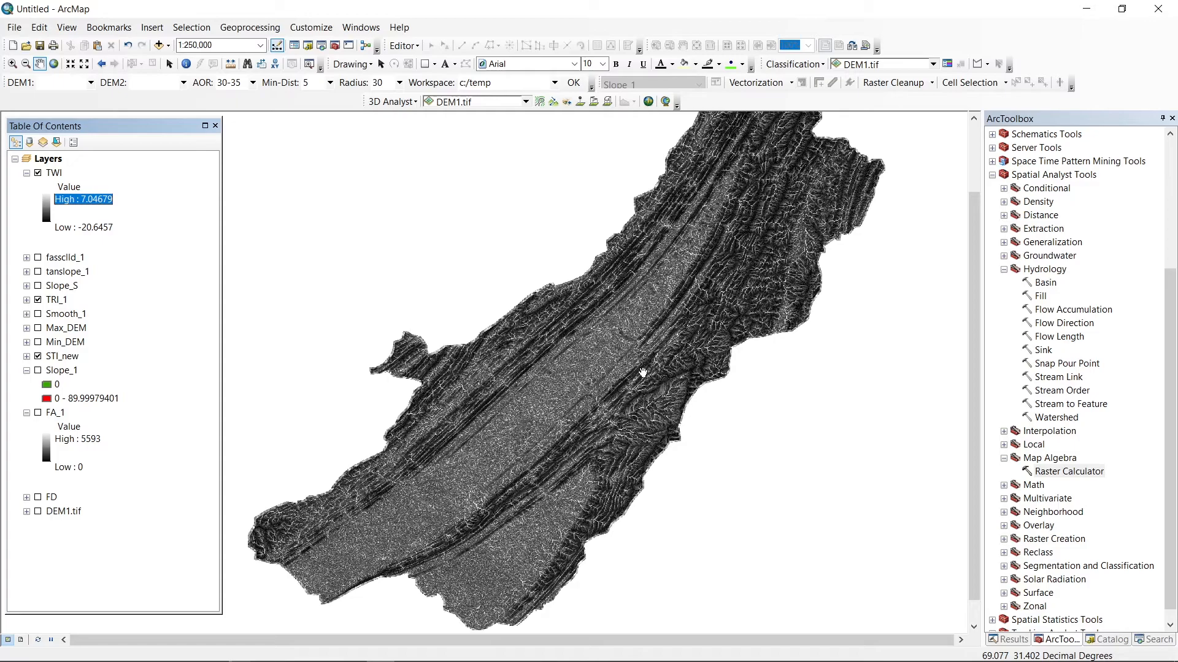
Switch to the formula document in Word and copy the SPI formula "FA"*0.00027777778 *Tan("slope"*0.017453)
key("alt+Tab")
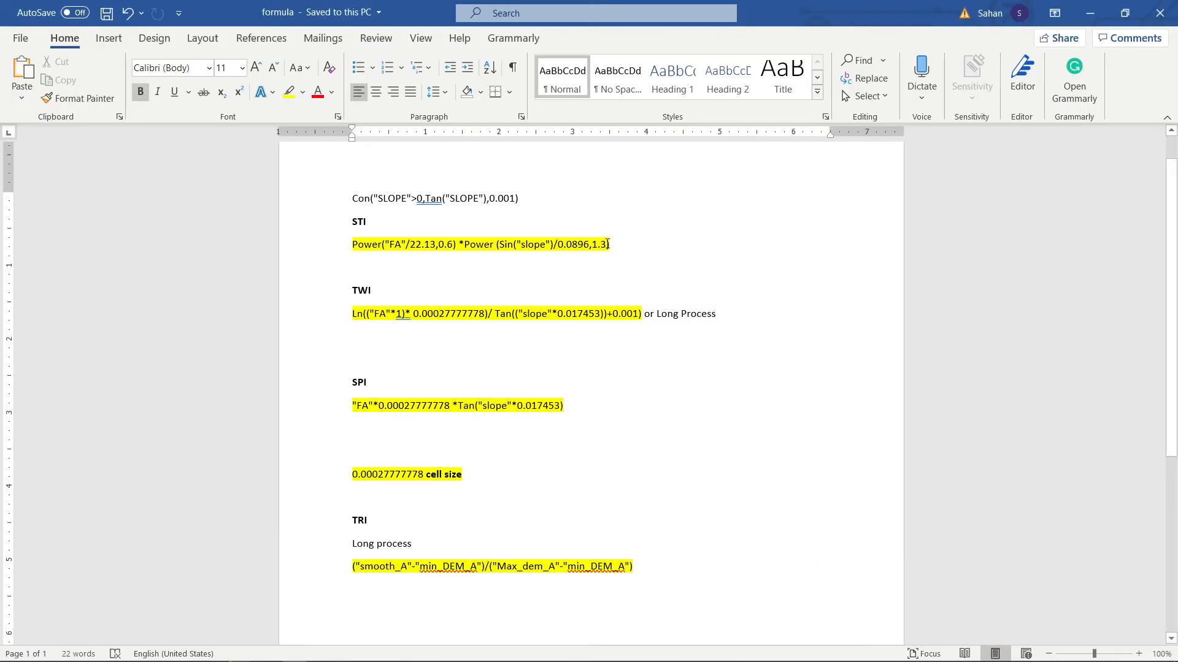
left_click_drag(606, 245, 352, 245)
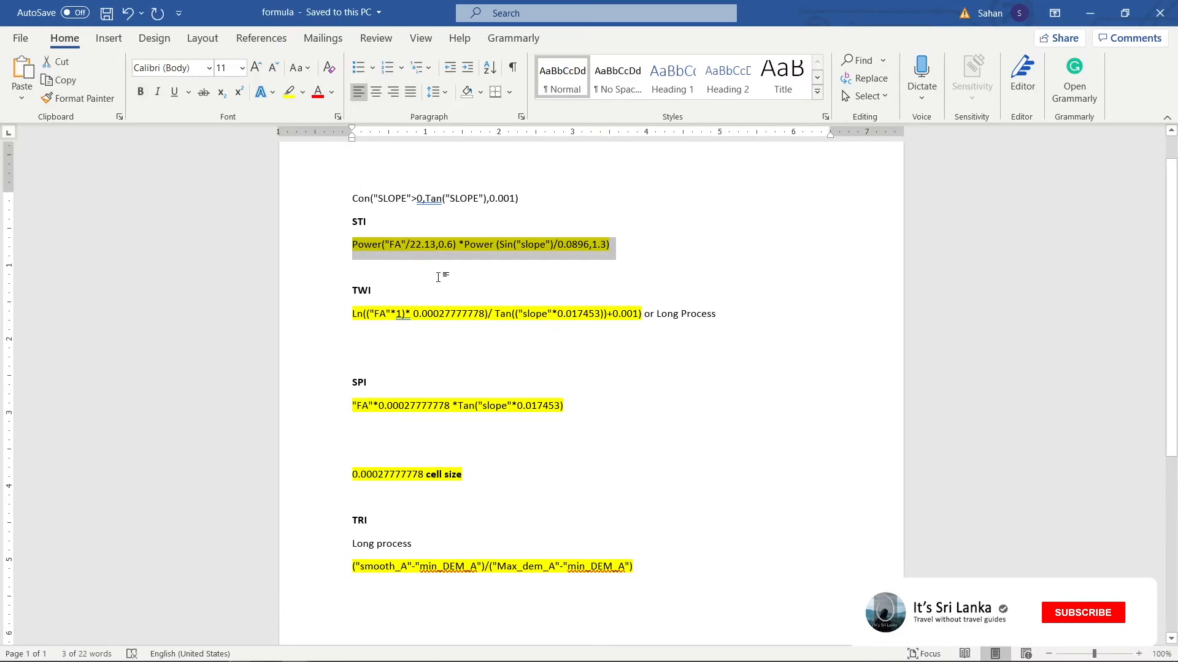
left_click_drag(584, 409, 401, 429)
key("ctrl+c")
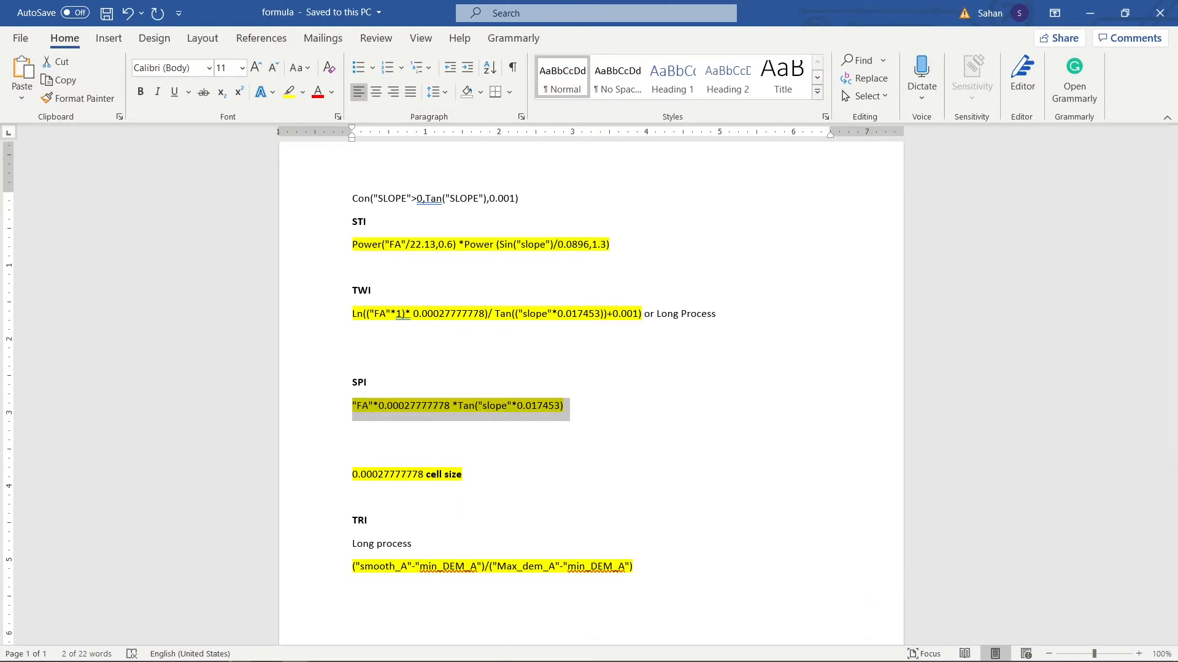
Switch to the Hydrology presentation in PowerPoint, check the Stream Power Index equation on its slide, and return to ArcMap
left_click(267, 652)
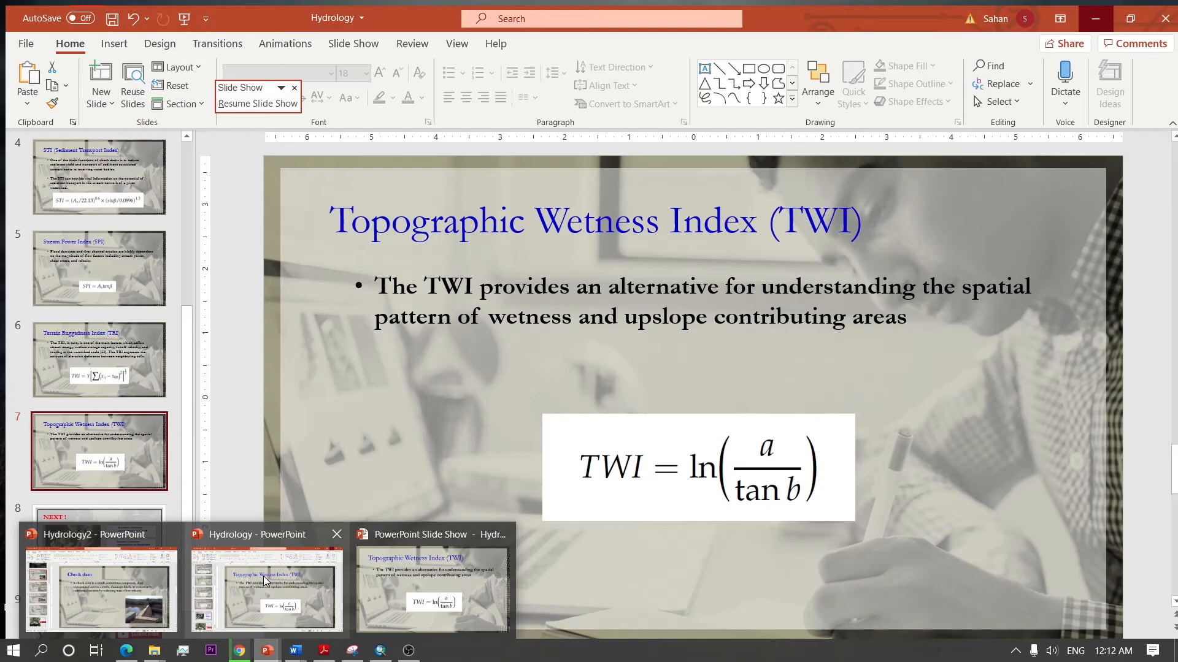
left_click(265, 580)
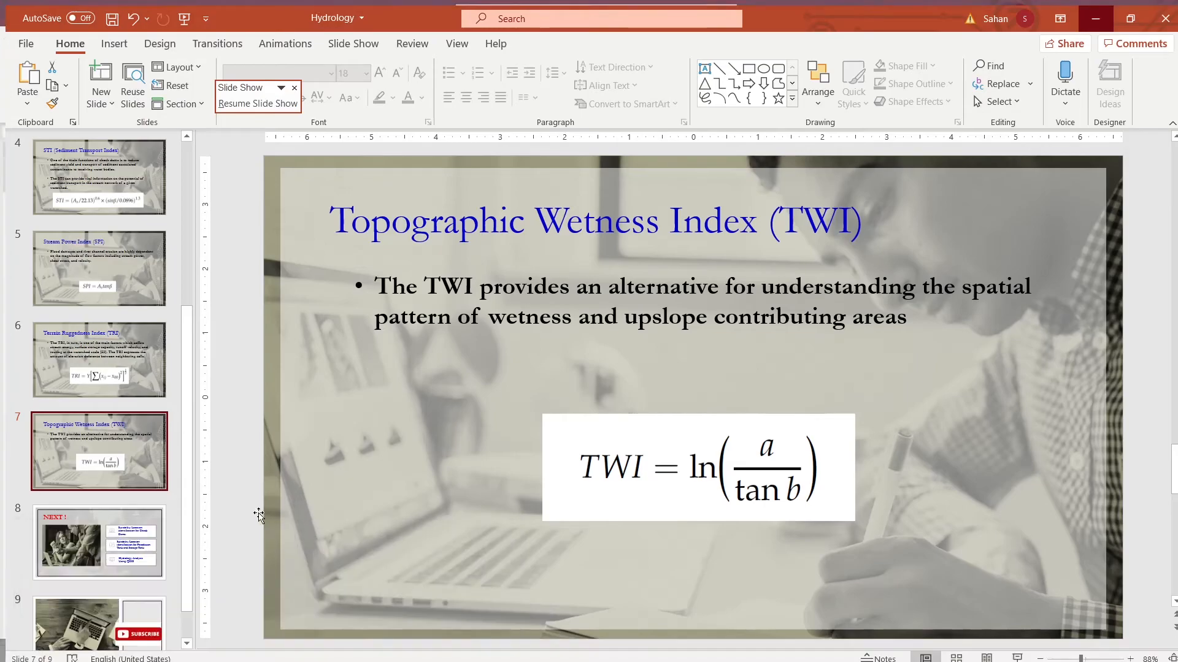
left_click(104, 232)
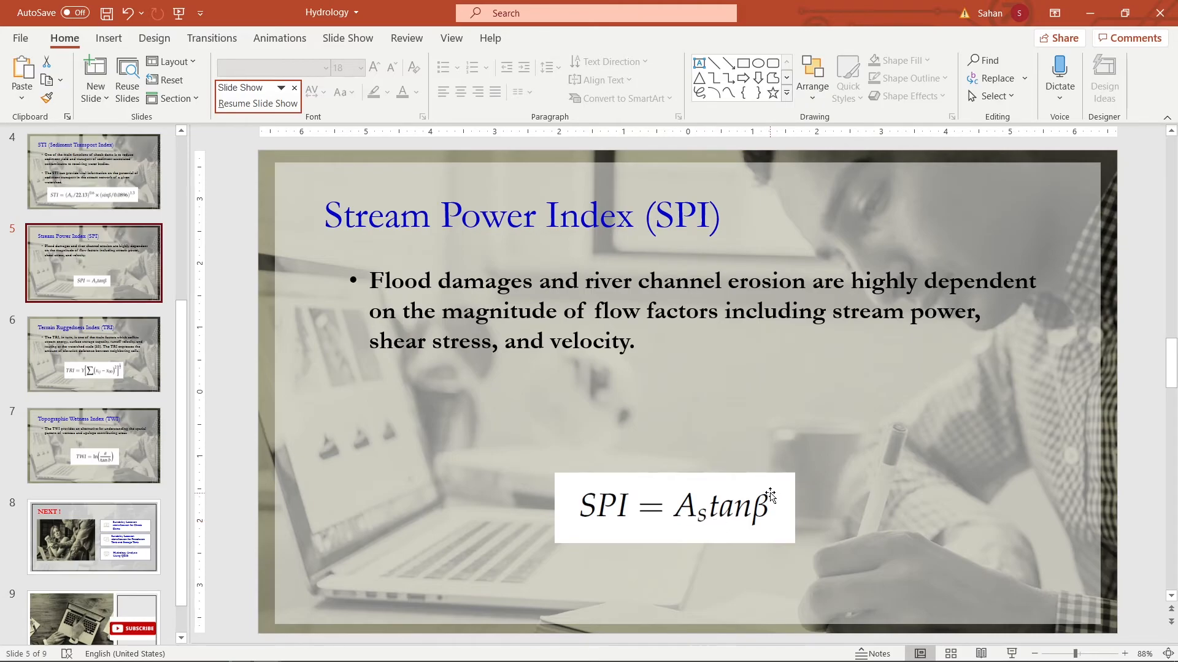
key("alt+Tab")
key("alt+Tab")
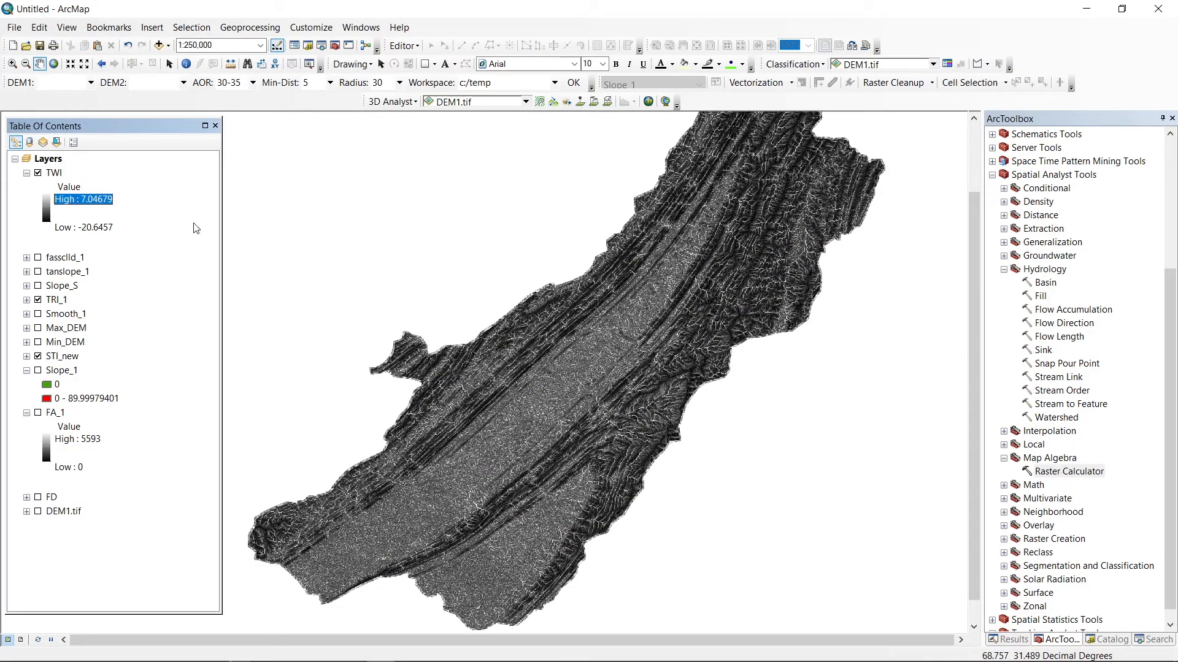
Open a new Raster Calculator, paste the copied SPI formula, and replace its "FA" term with the "FA_1" layer
double_click(1082, 476)
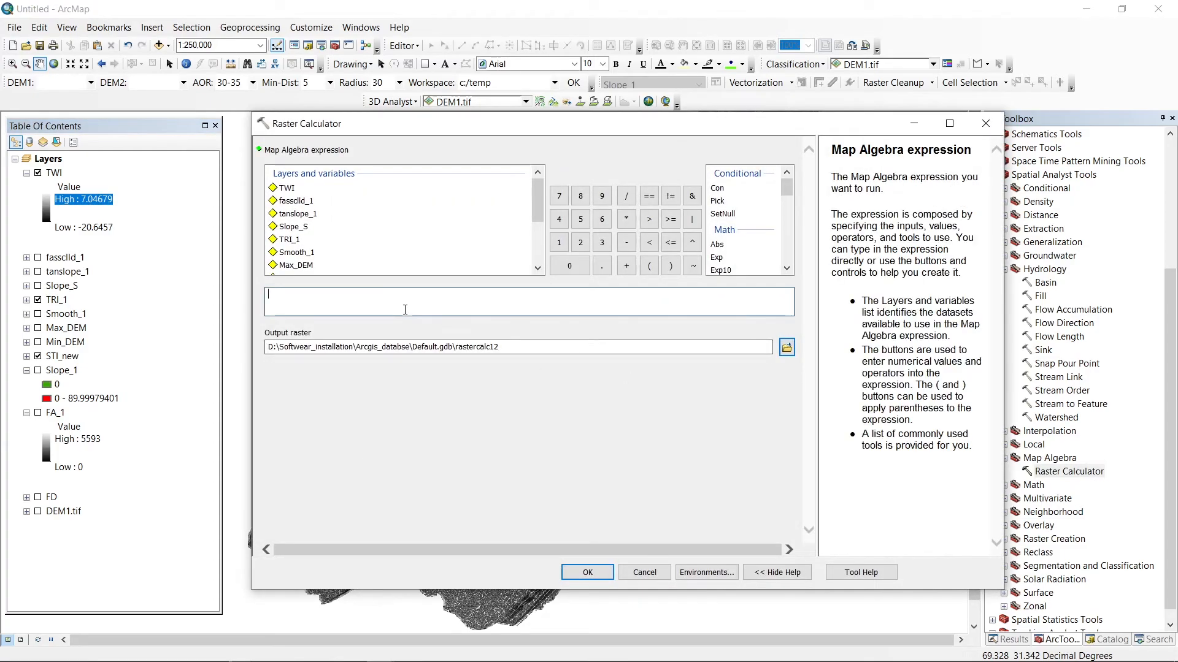
key("ctrl+v")
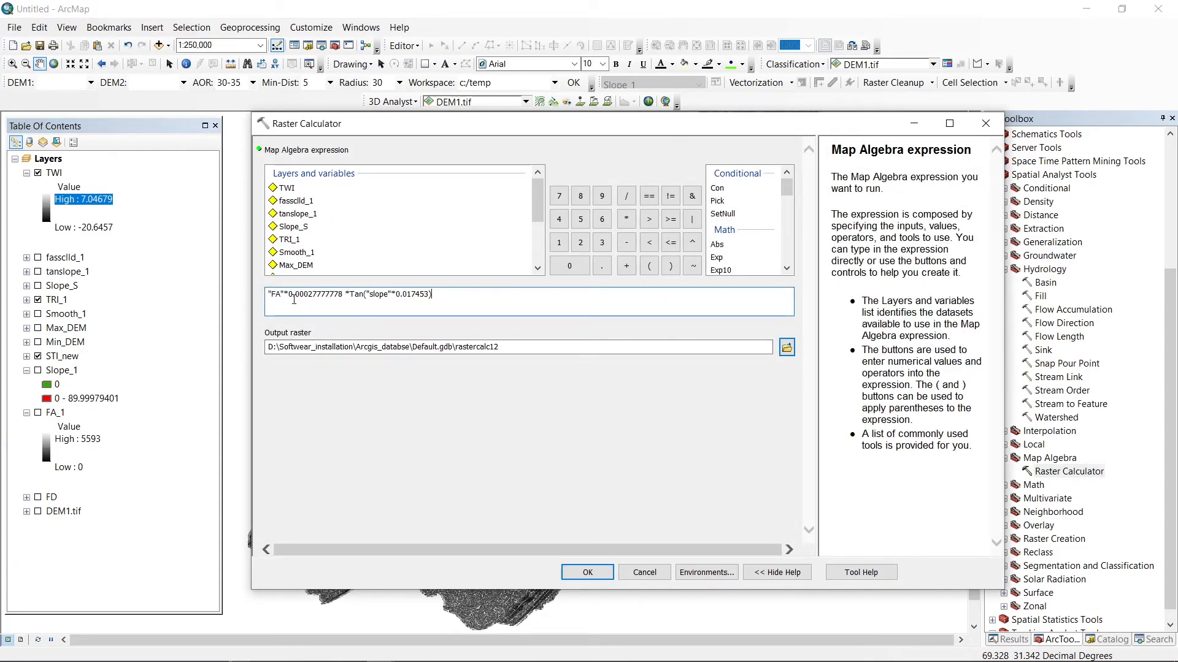
left_click_drag(284, 294, 241, 306)
key("BackSpace")
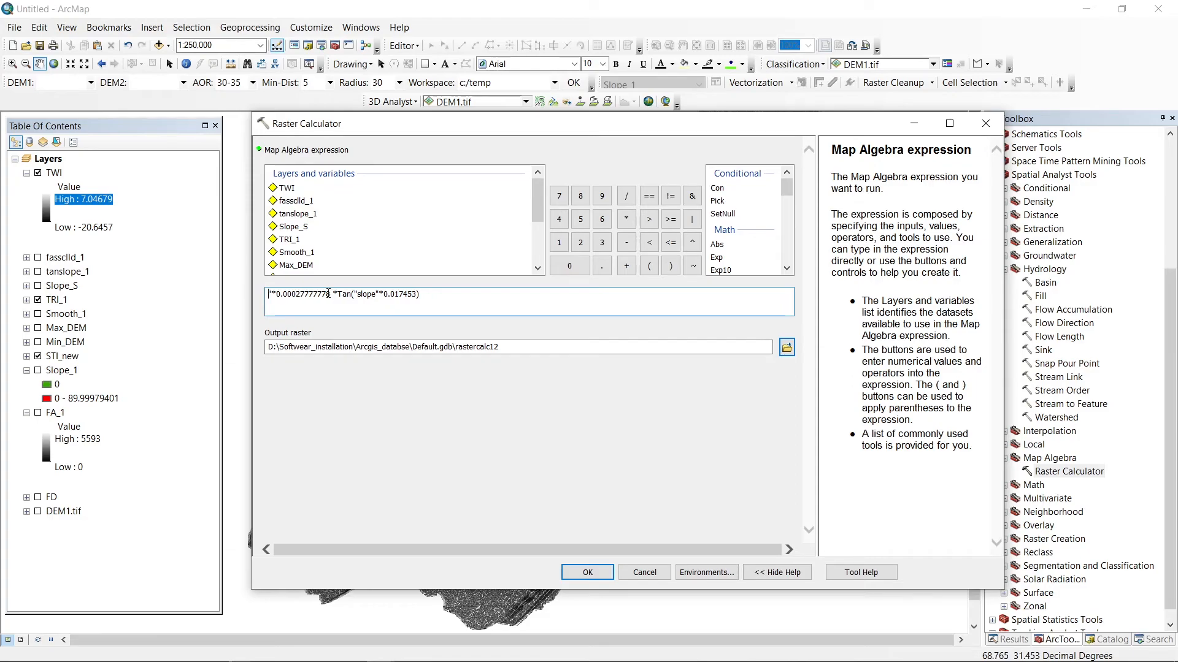
scroll(296, 246, "down", 1)
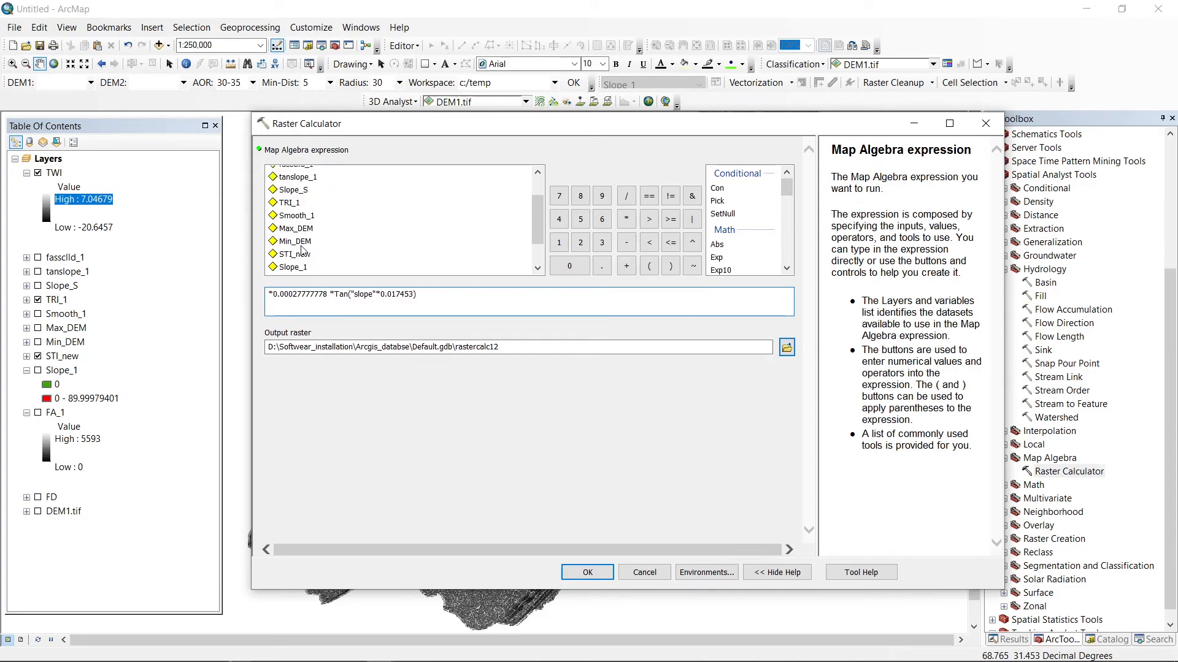
scroll(298, 265, "down", 1)
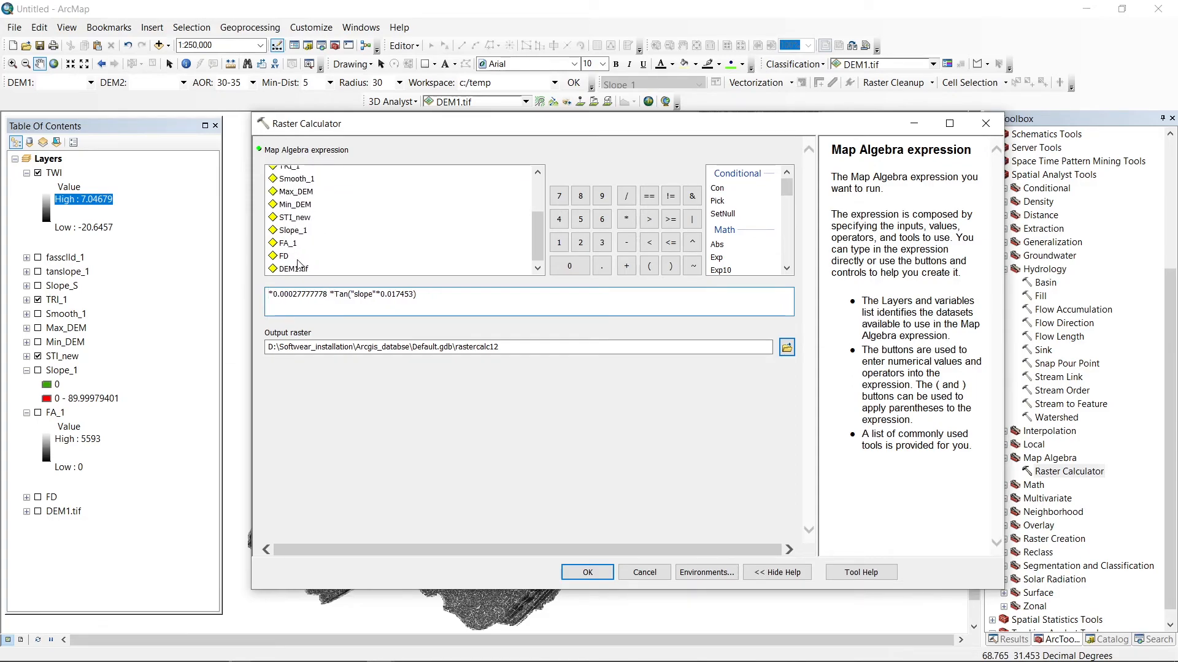
double_click(288, 244)
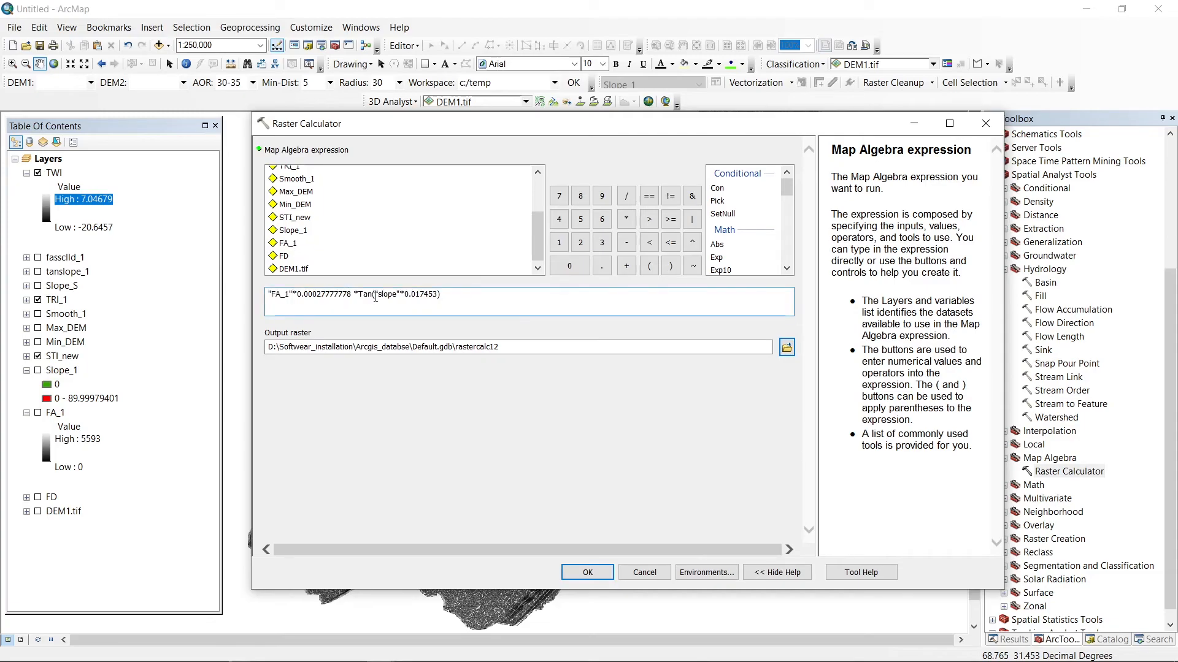
Replace the "slope" term inside the Tan function with the "Slope_1" layer
key("BackSpace")
key("BackSpace")
key("BackSpace")
key("BackSpace")
key("BackSpace")
key("BackSpace")
key("BackSpace")
double_click(296, 231)
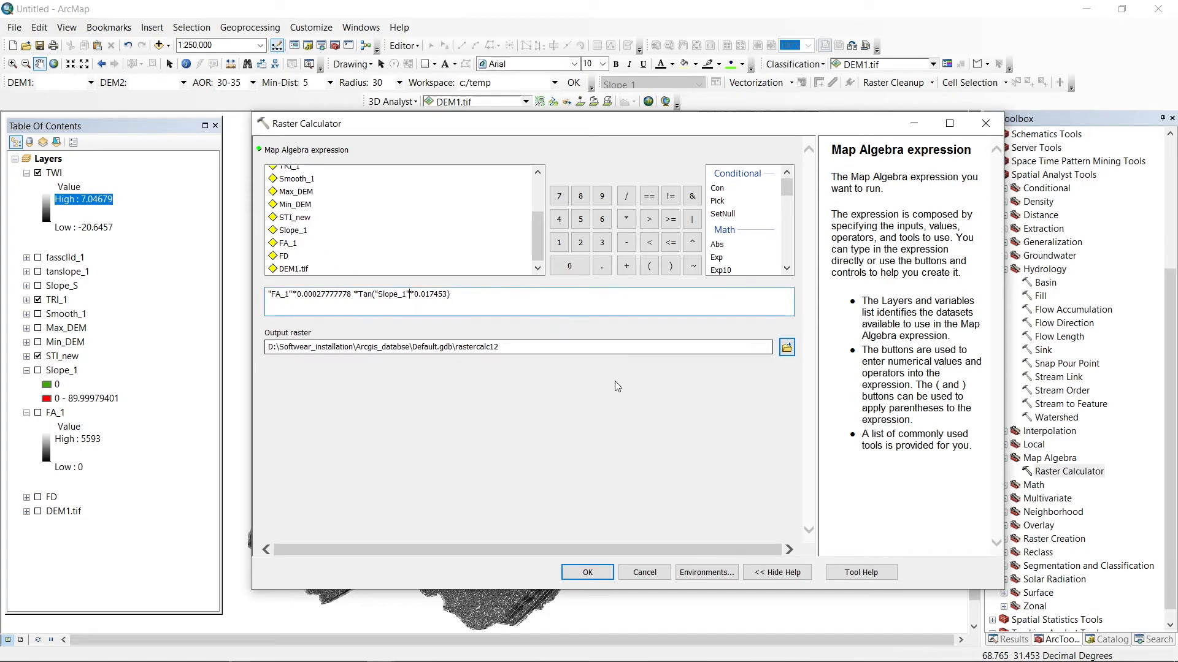
Check the 0.00027777778 factor in the SPI expression against the cell size in the DEM1.tif layer's source properties
left_click(575, 319)
double_click(342, 292)
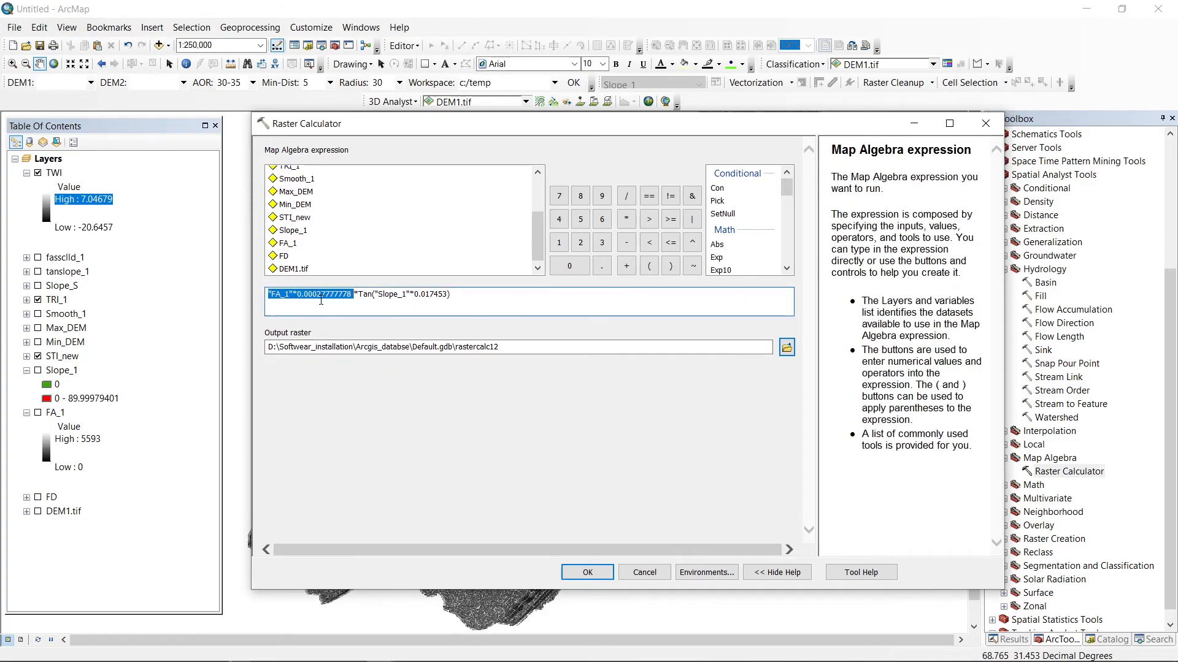
left_click(301, 296)
left_click_drag(305, 294, 351, 295)
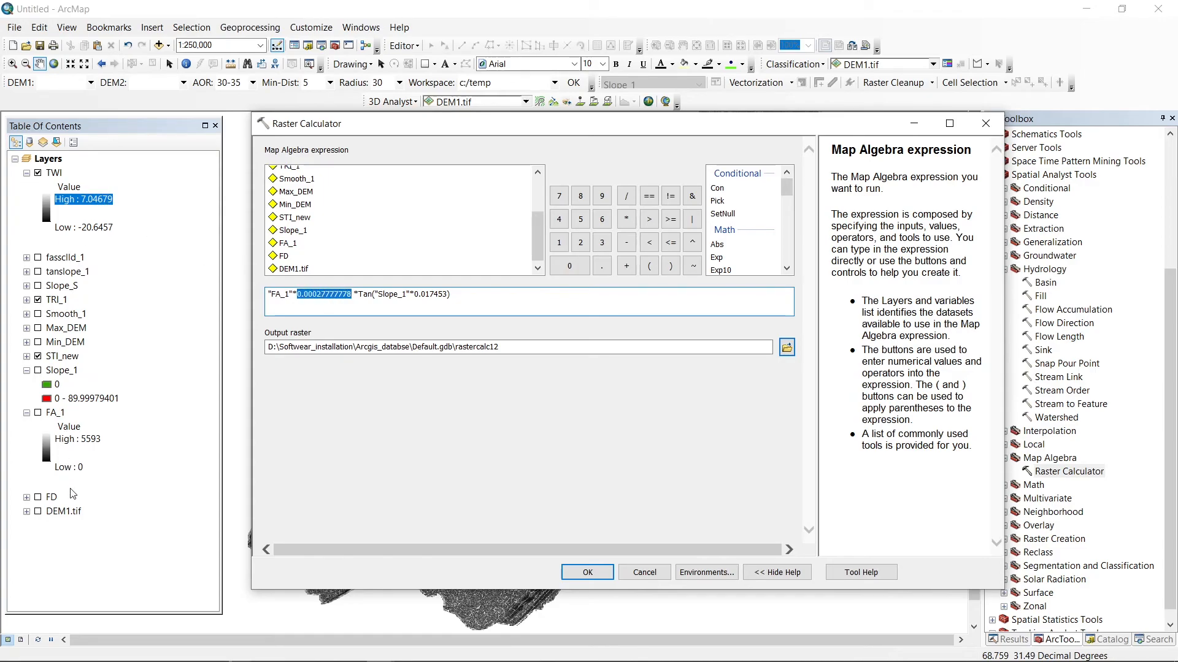
right_click(63, 511)
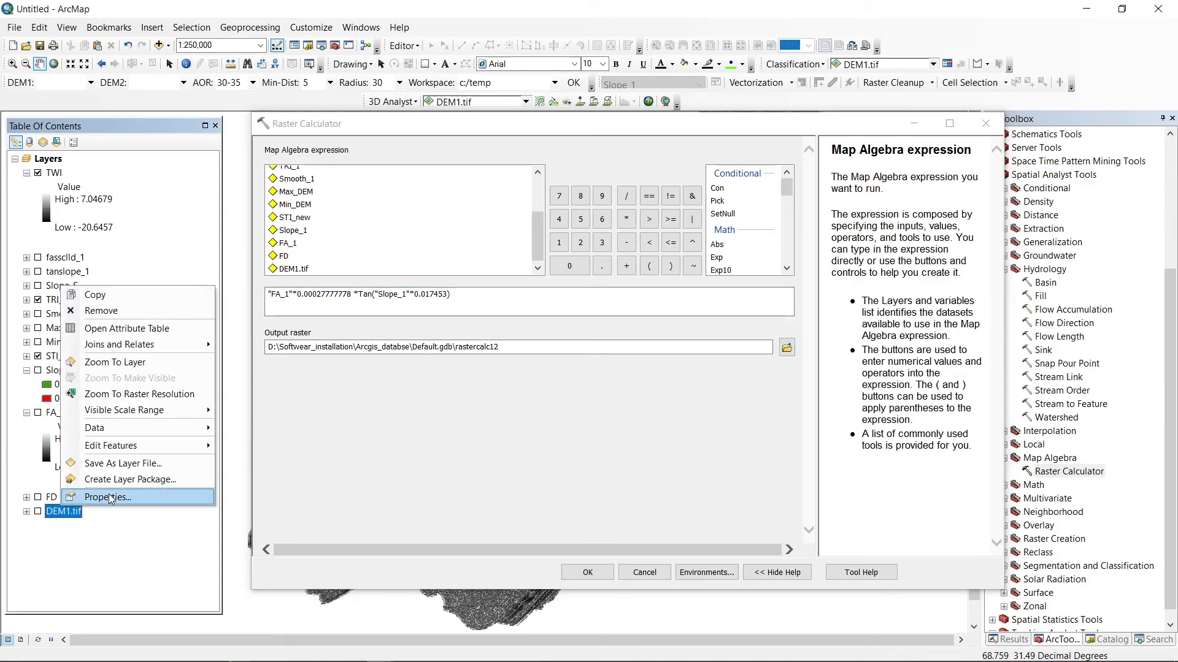
left_click(98, 496)
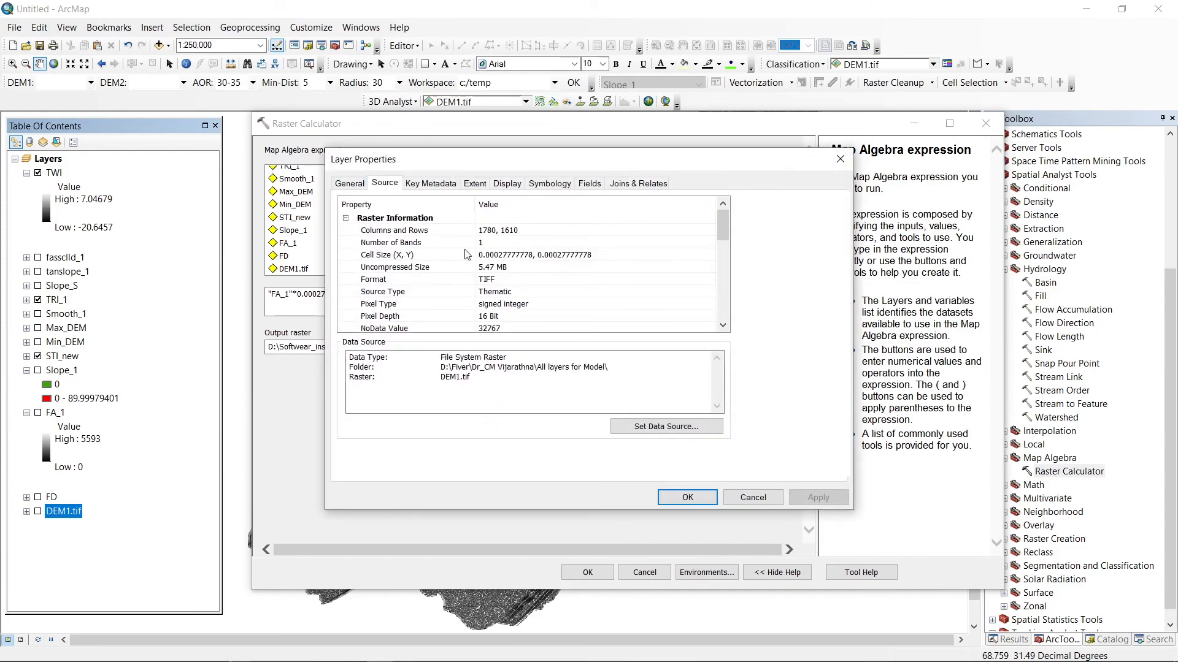
left_click(835, 160)
Name the output raster SPI_x in the default geodatabase and run the SPI calculation
left_click_drag(498, 347, 458, 351)
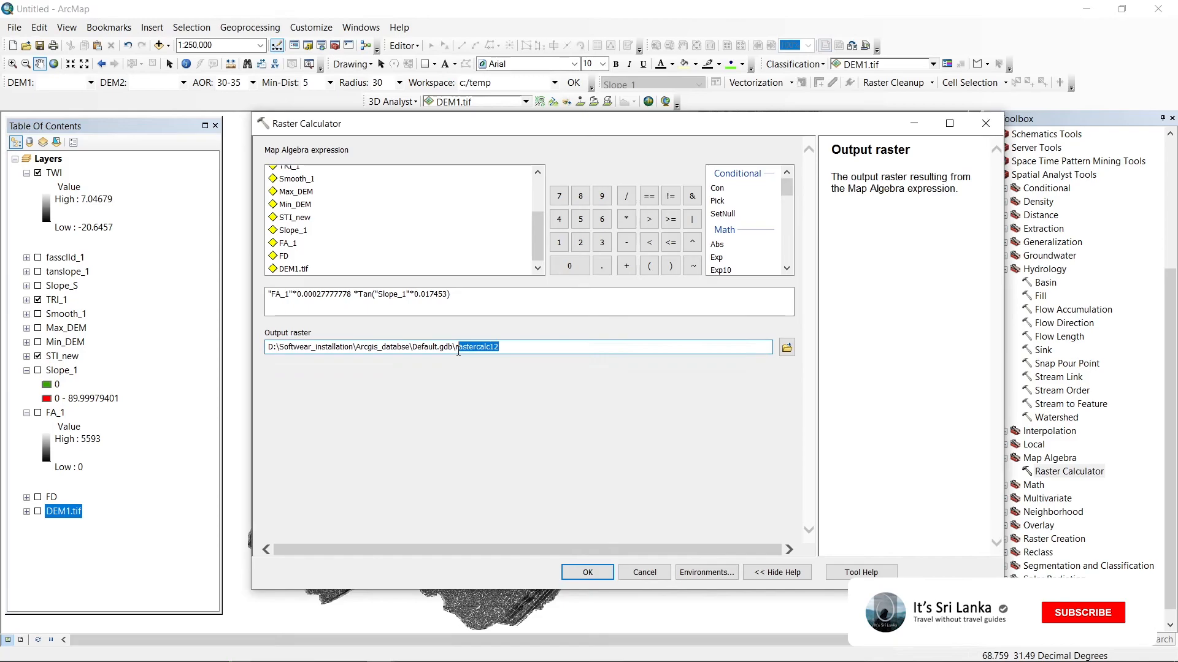
key("shift+Right")
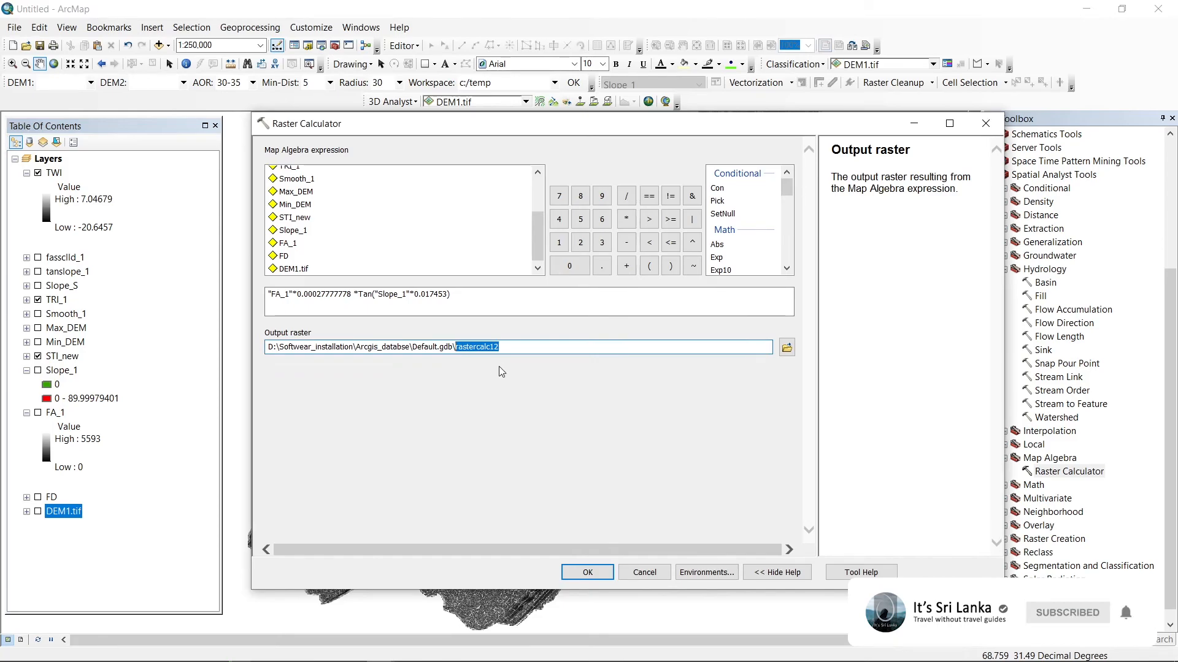
type("SPI_x")
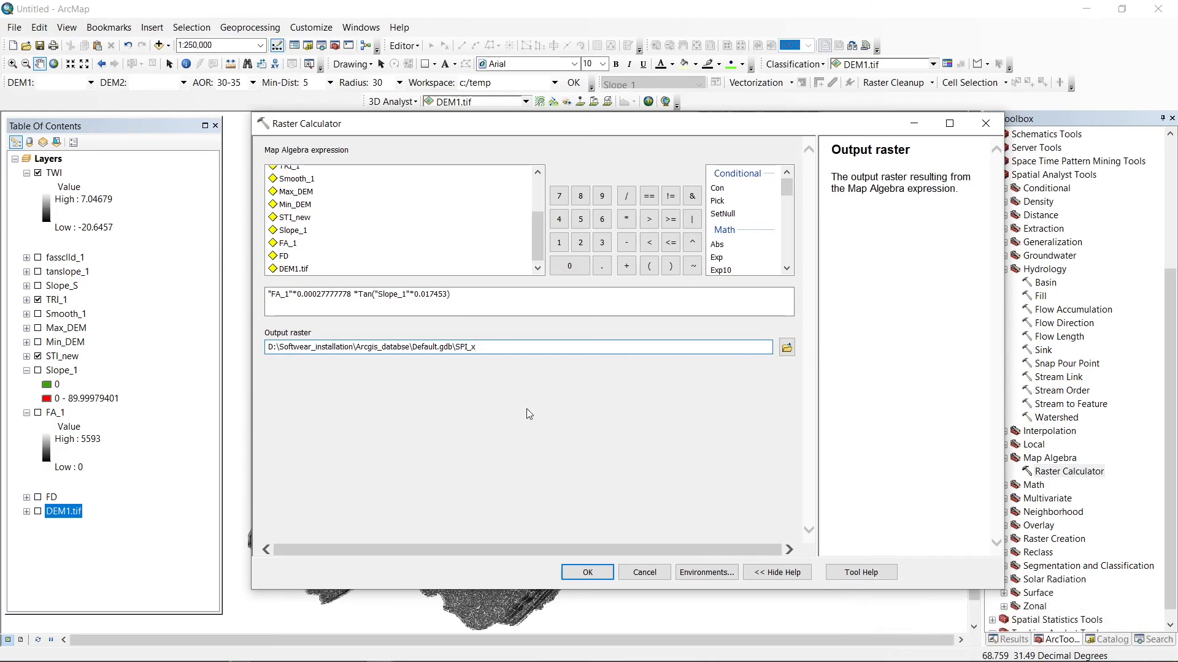
left_click(586, 573)
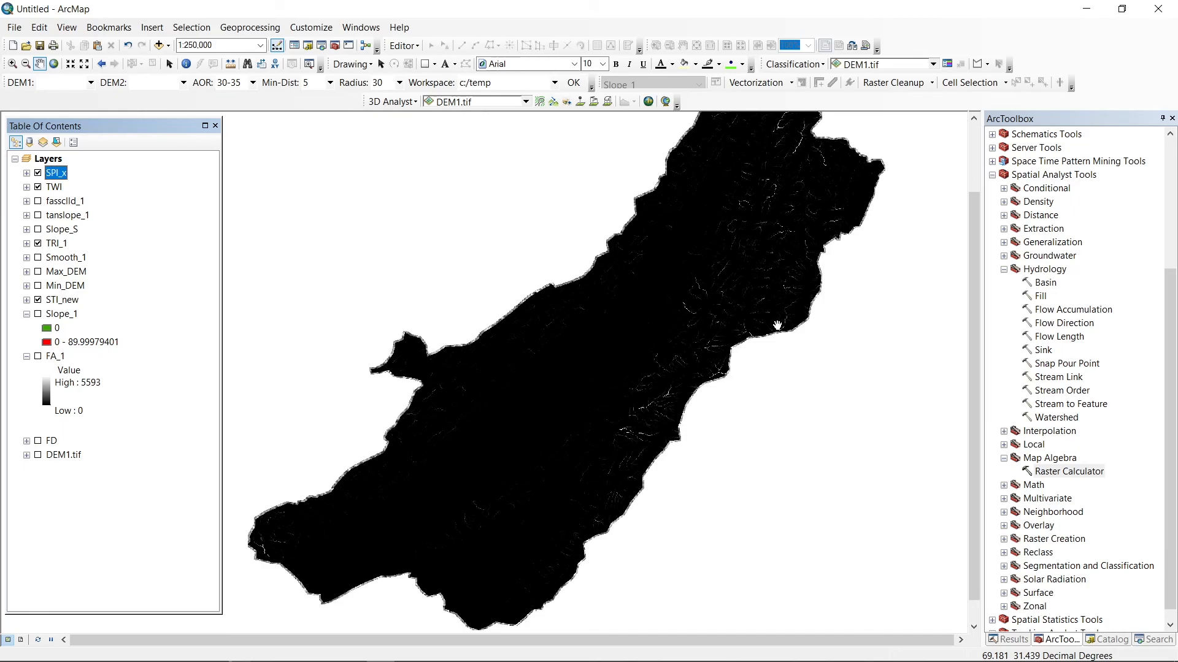
Switch to the Hydrology presentation in PowerPoint to view the slide of upcoming topics
key("alt+Tab")
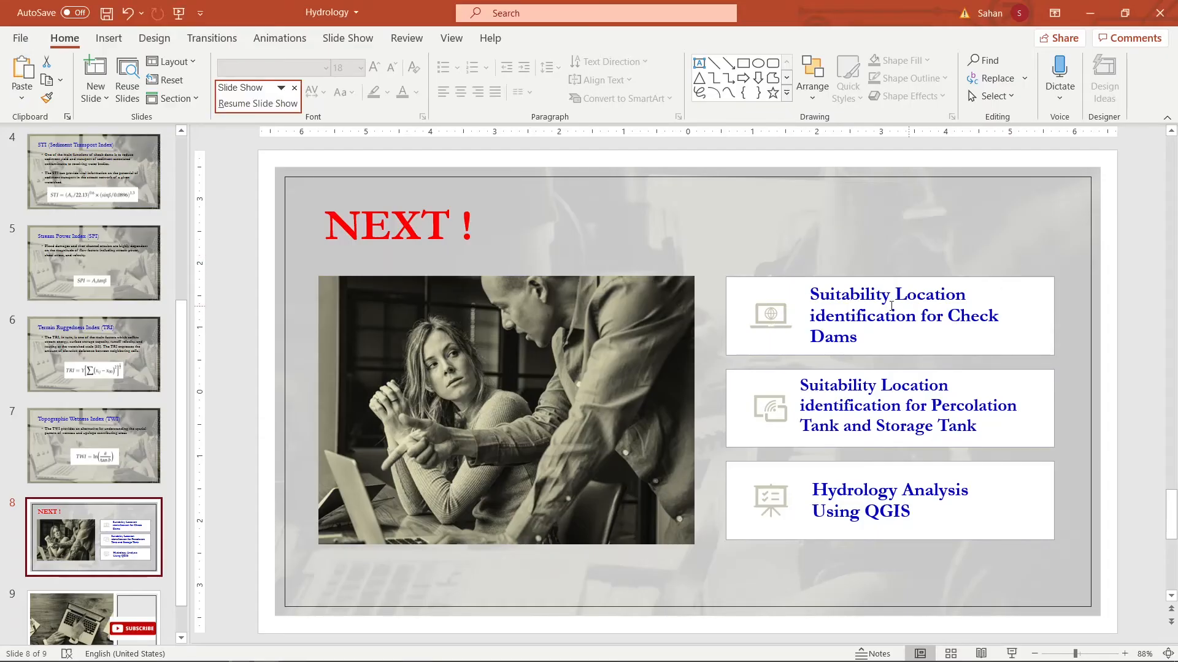